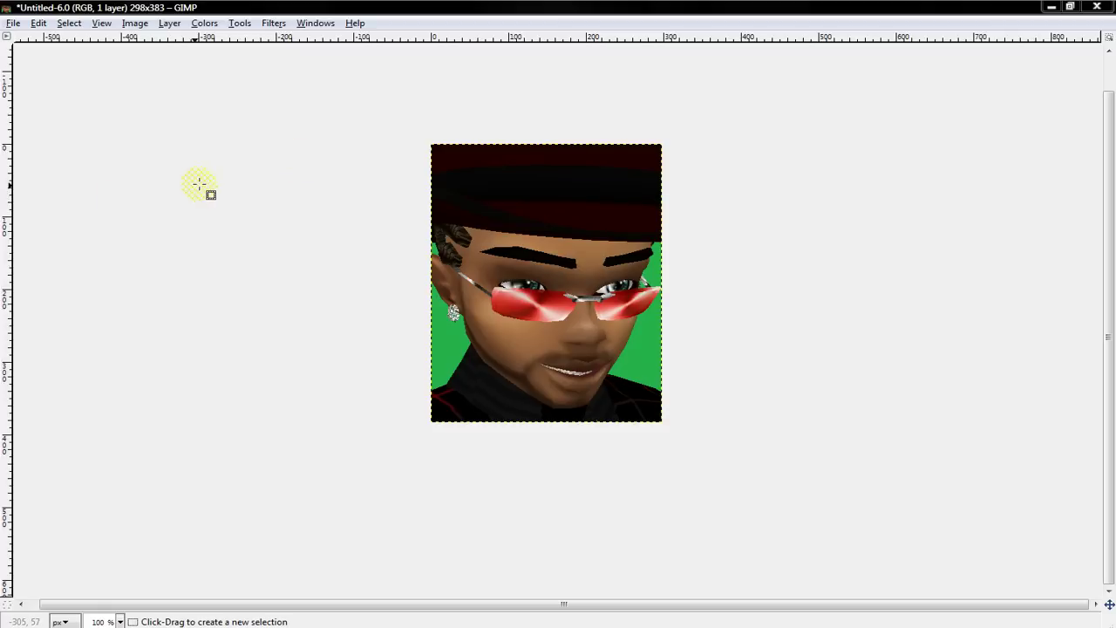
{"action": "left_click", "coordinate": [240, 22]}
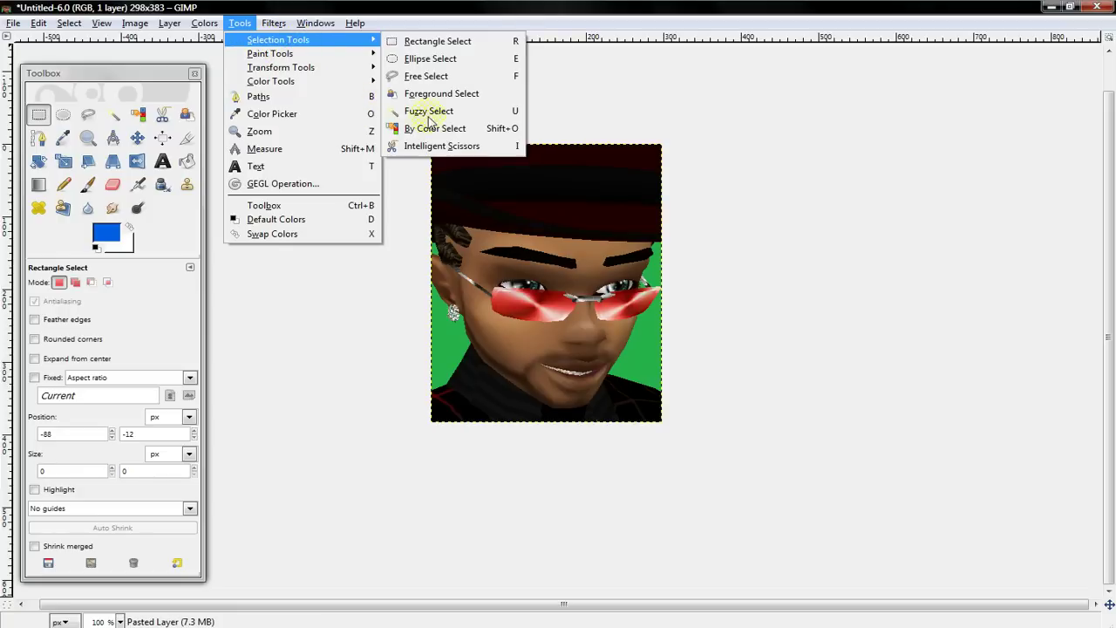
{"action": "mouse_move", "coordinate": [320, 41]}
{"action": "left_click", "coordinate": [347, 311]}
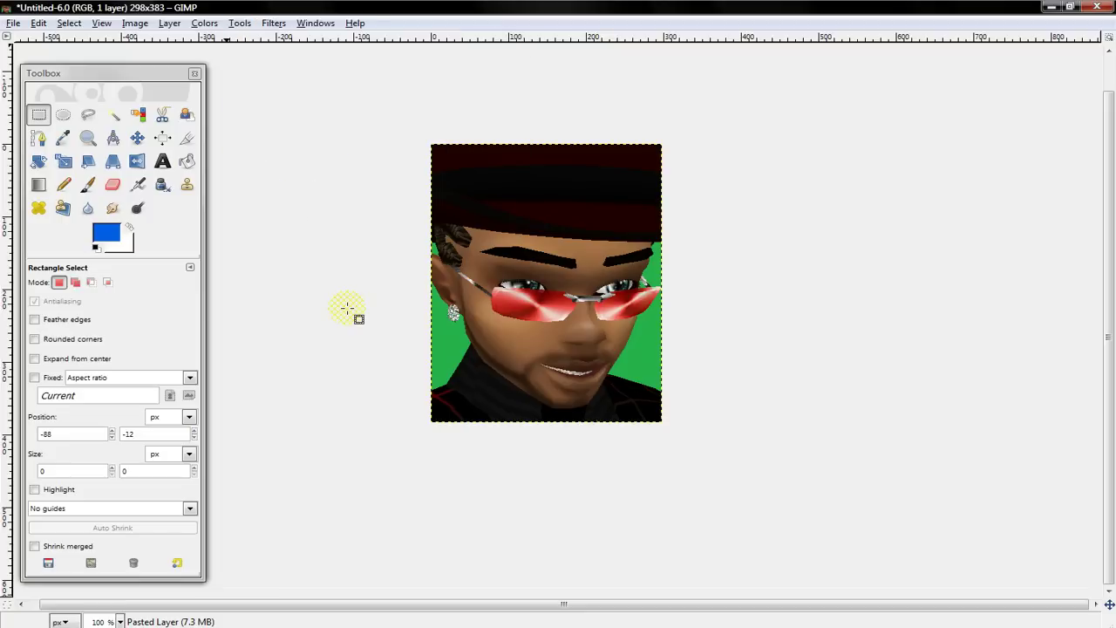
{"action": "left_click", "coordinate": [240, 24]}
{"action": "key", "text": "Escape"}
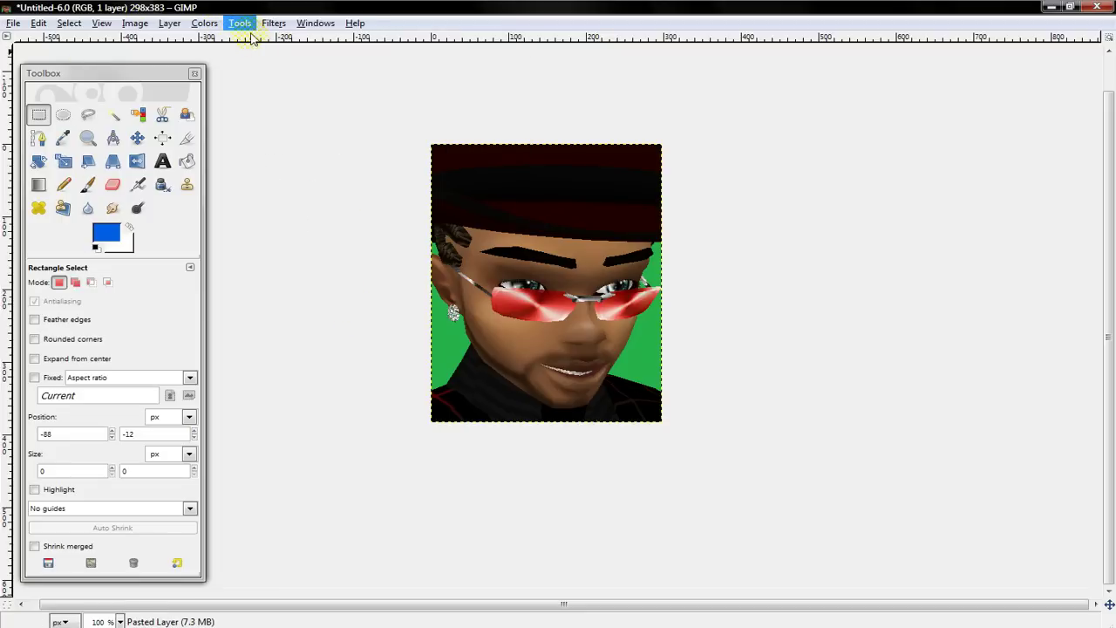
{"action": "key", "text": "m"}
- Select the green background with Select by Color and cut it from the portrait
{"action": "left_click", "coordinate": [241, 24]}
{"action": "mouse_move", "coordinate": [280, 40]}
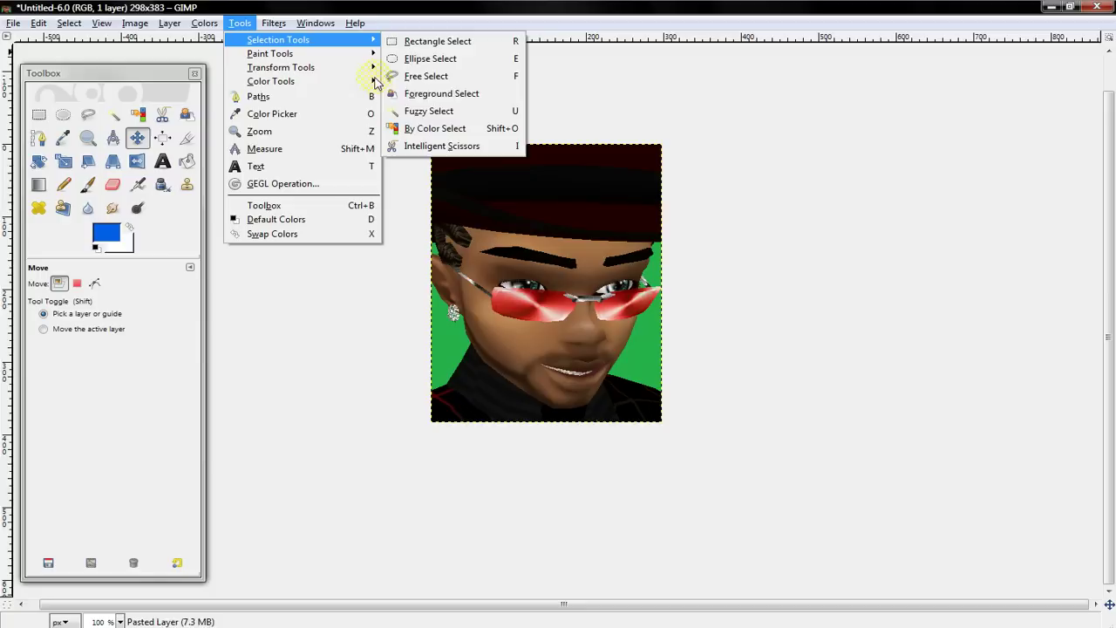
{"action": "left_click", "coordinate": [431, 127]}
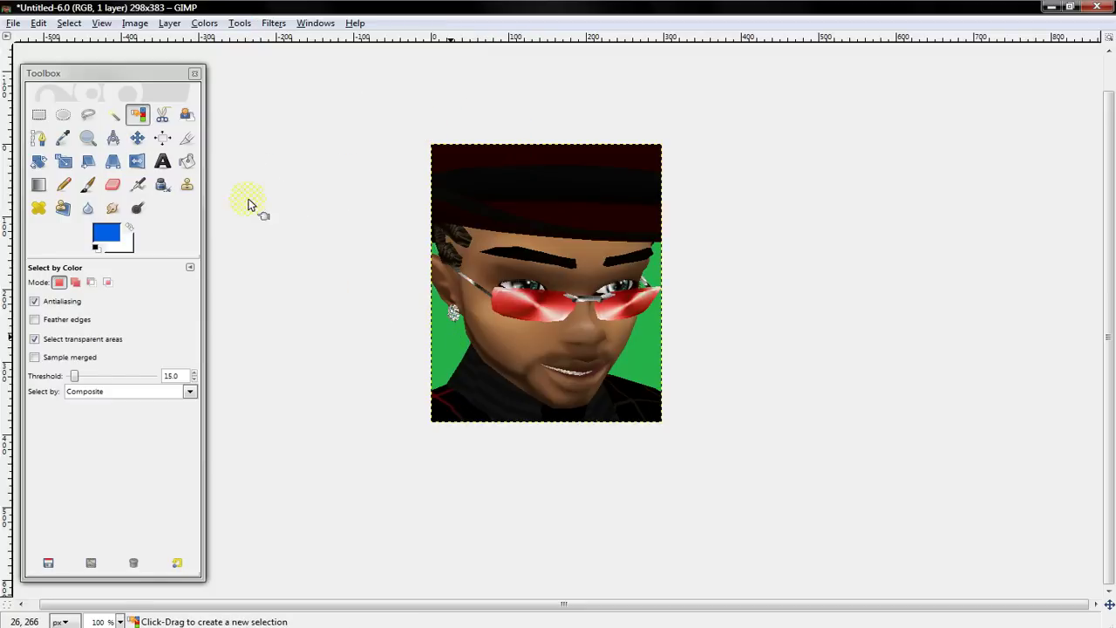
{"action": "left_click", "coordinate": [38, 23]}
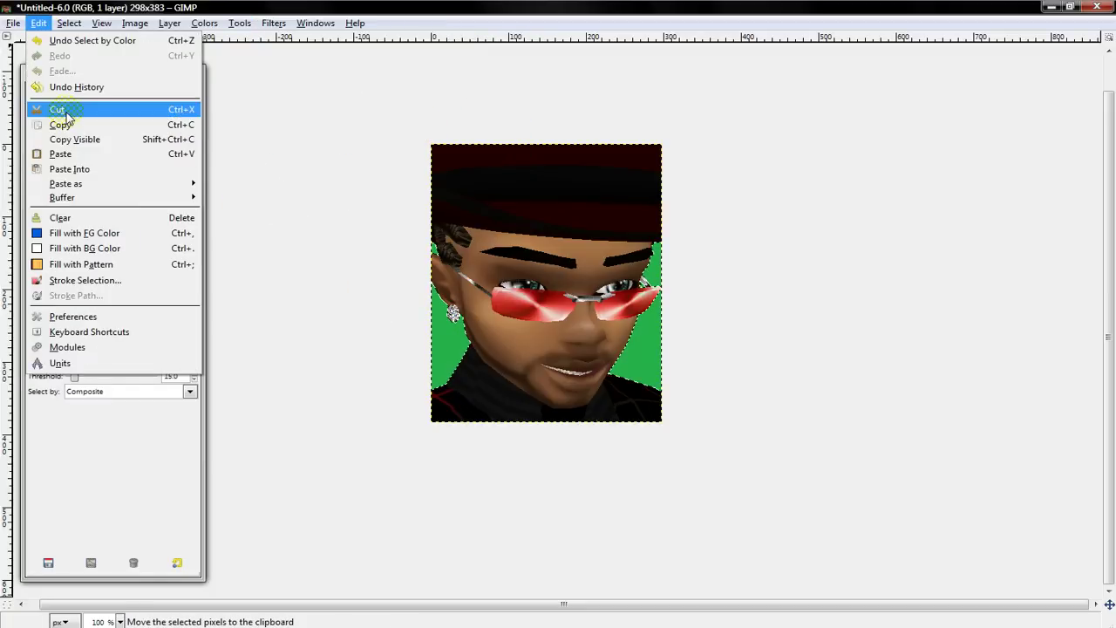
{"action": "left_click", "coordinate": [65, 110]}
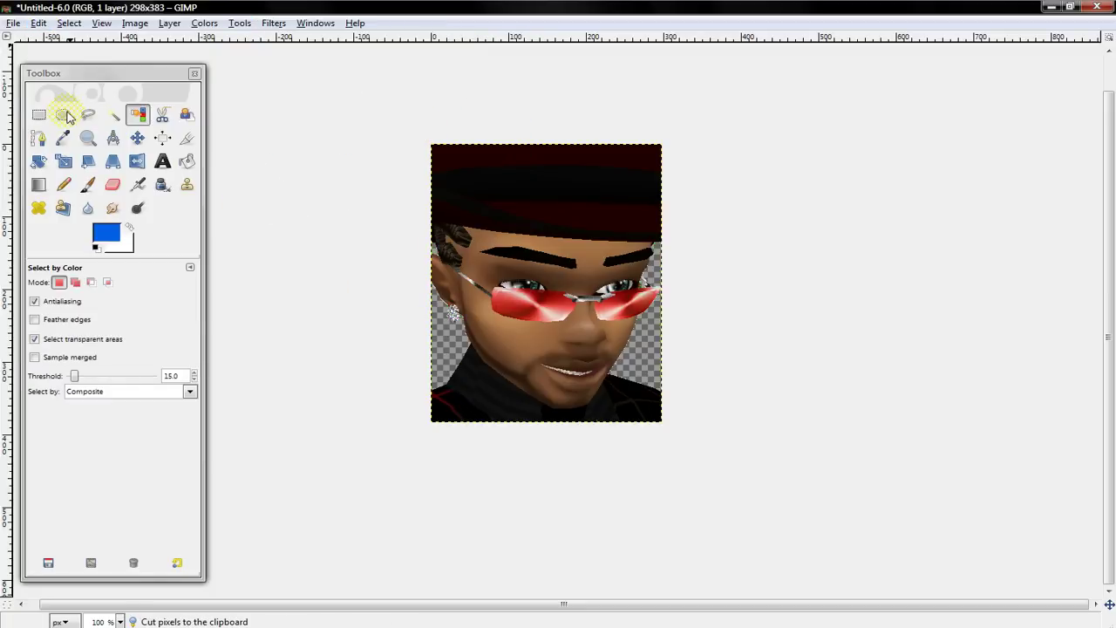
- Remove the selection around the cut-out background areas
{"action": "left_click", "coordinate": [251, 25]}
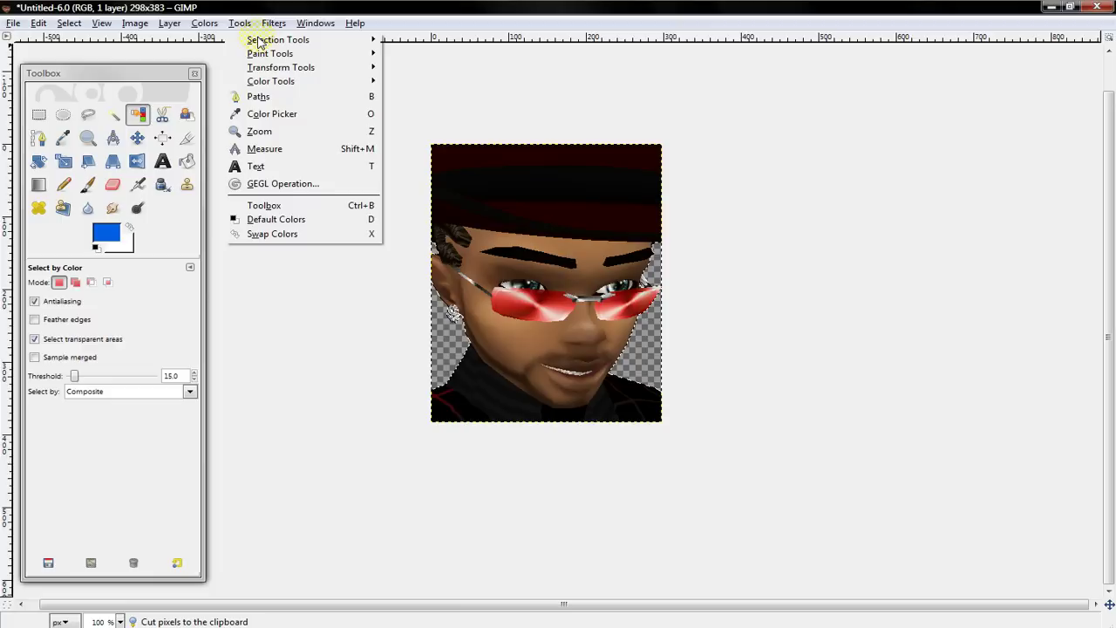
{"action": "left_click", "coordinate": [75, 26]}
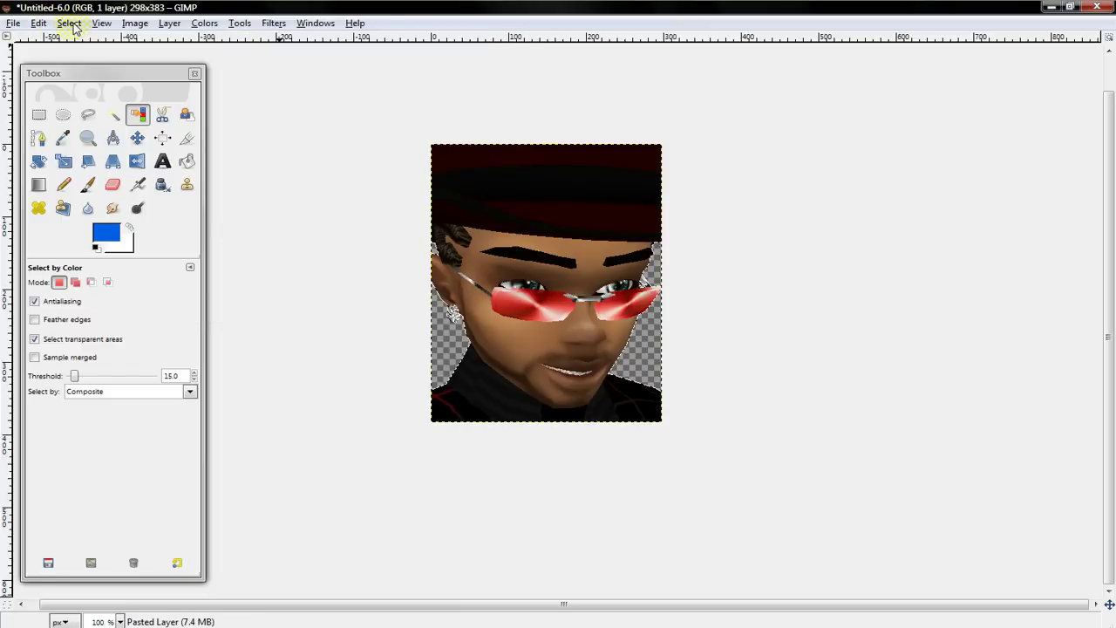
{"action": "left_click", "coordinate": [75, 26]}
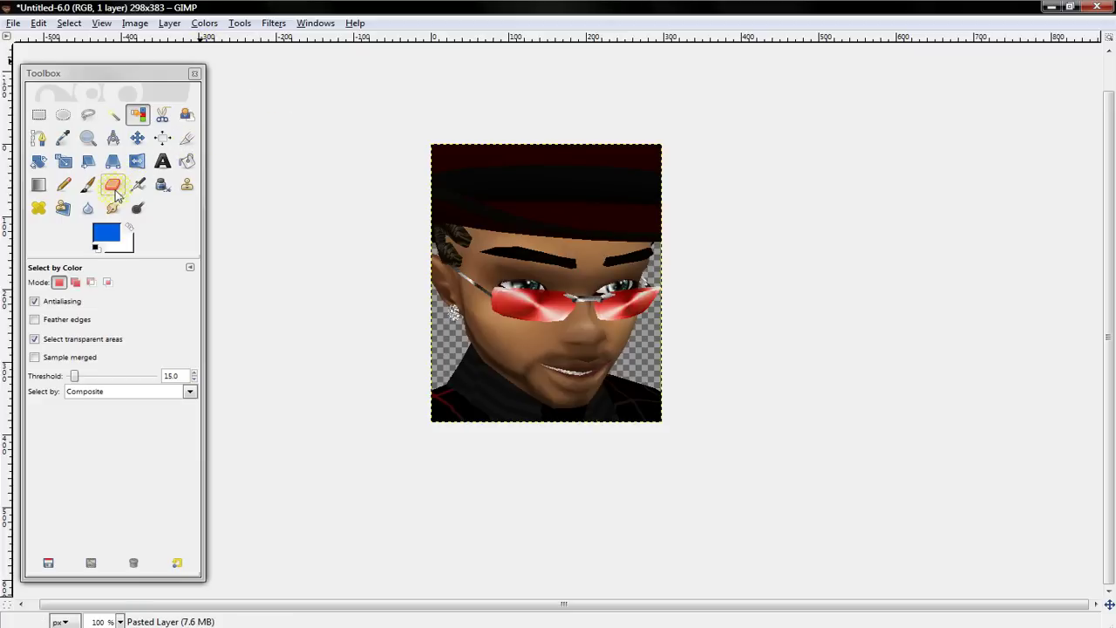
- Set up the Blur tool with the Circle (03) brush and a rate of 75.8
{"action": "left_click", "coordinate": [83, 213]}
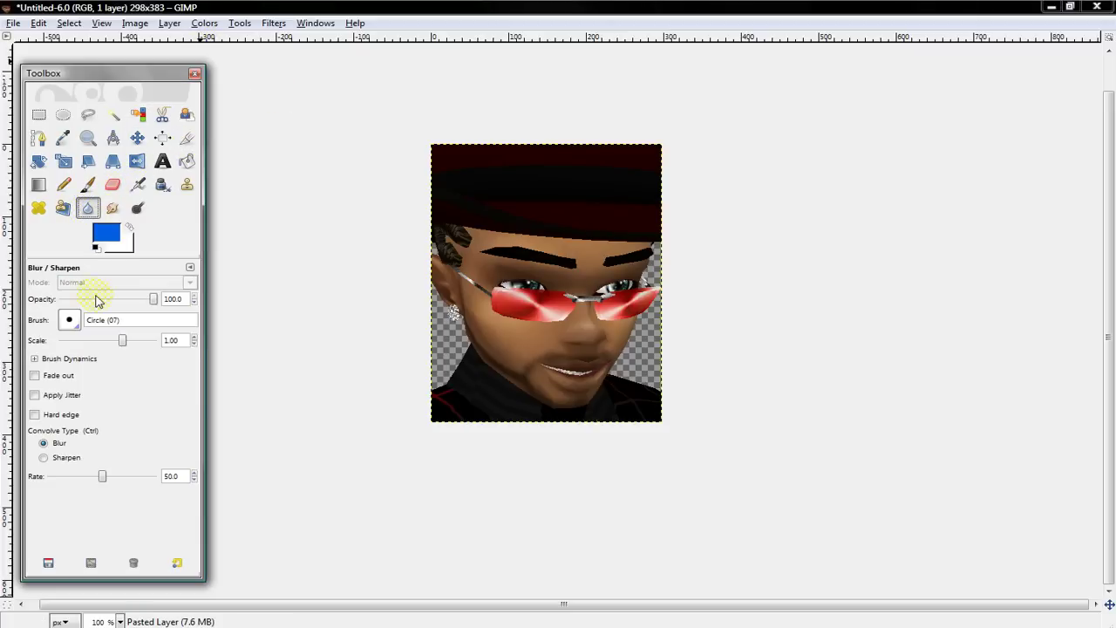
{"action": "left_click", "coordinate": [70, 321]}
{"action": "left_click", "coordinate": [93, 366]}
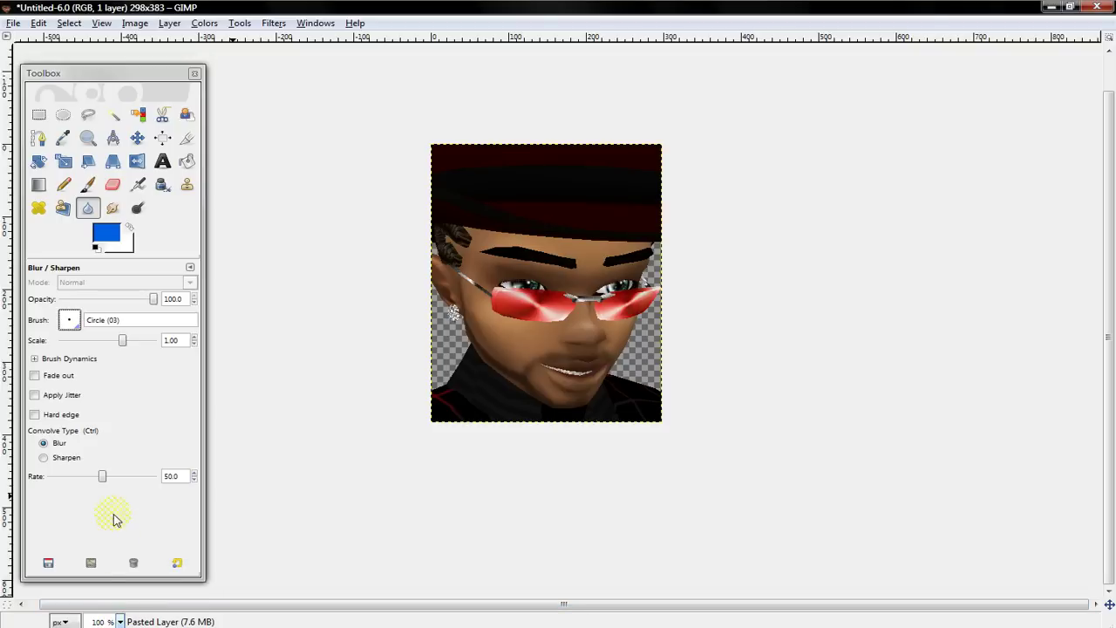
{"action": "left_click", "coordinate": [120, 621]}
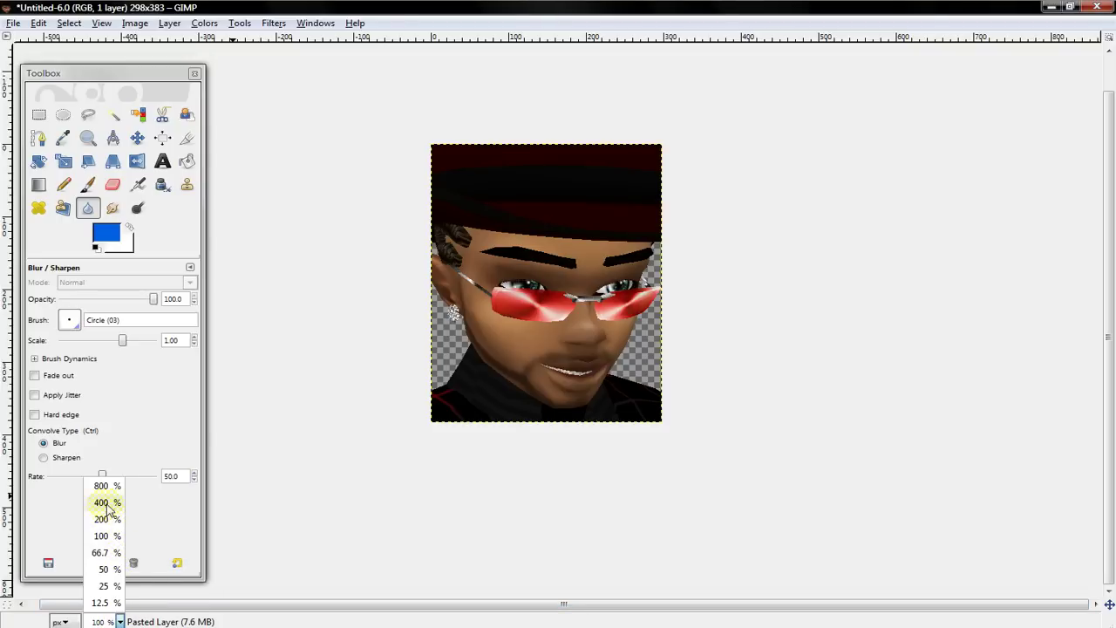
{"action": "left_click", "coordinate": [105, 503]}
{"action": "key", "text": "3"}
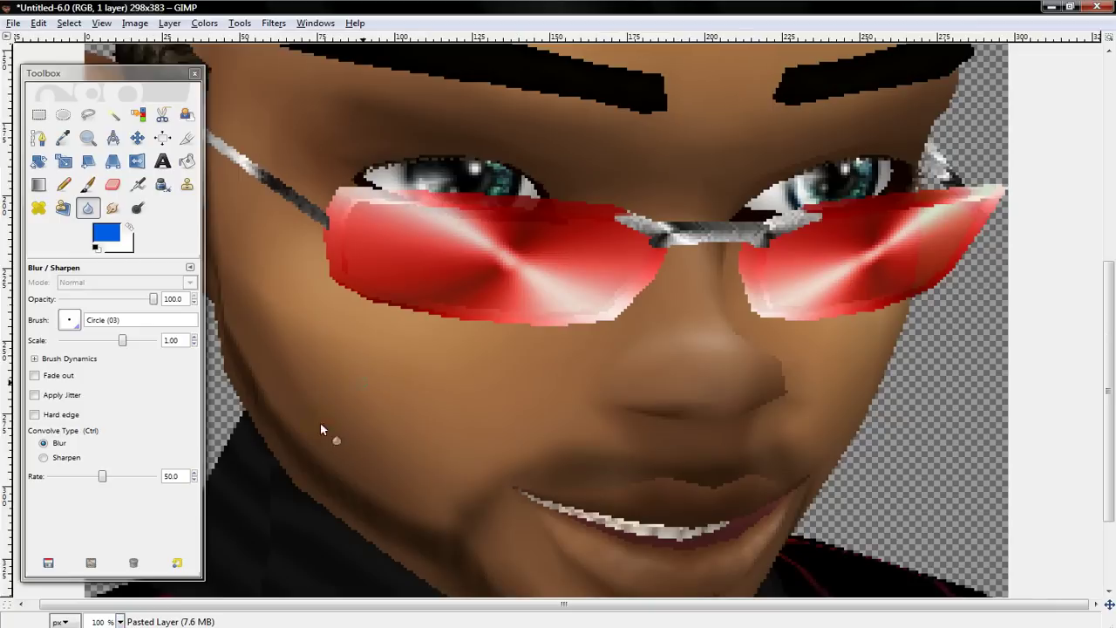
{"action": "left_click_drag", "start_coordinate": [390, 604], "coordinate": [225, 403]}
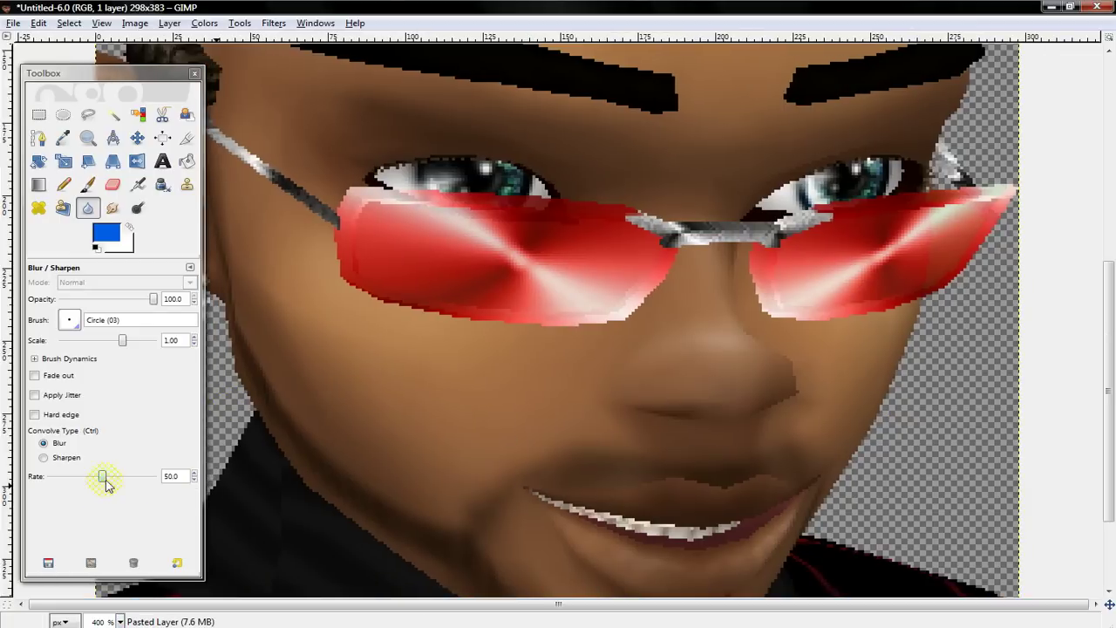
{"action": "left_click_drag", "start_coordinate": [103, 482], "coordinate": [131, 491]}
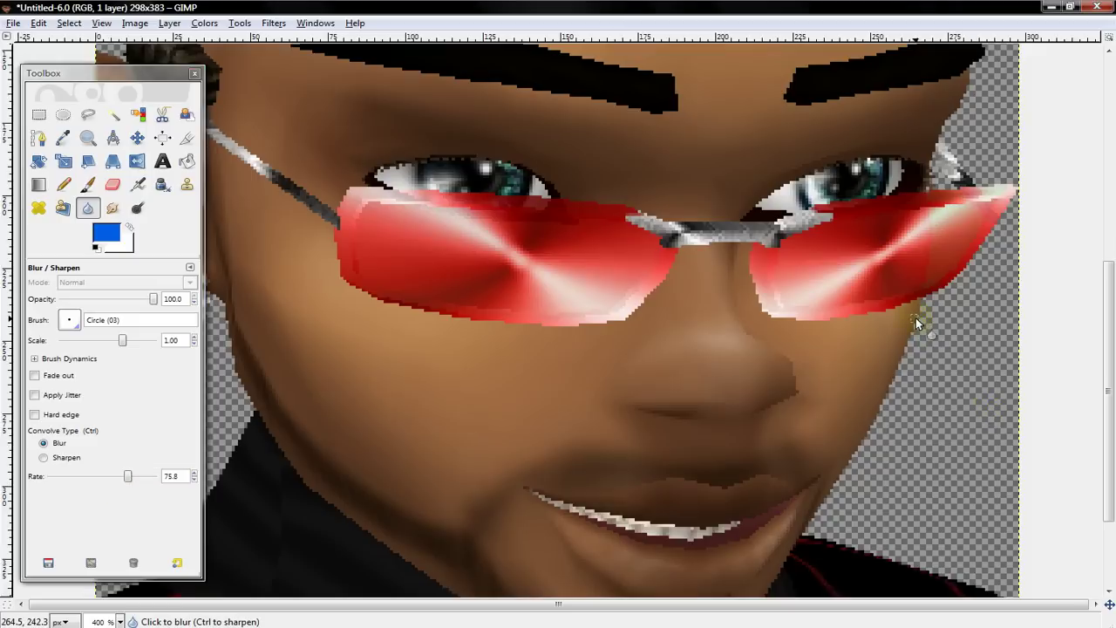
- Blur the jagged outline of the face along the right cheek, the shoulder side and the chin
{"action": "left_click_drag", "start_coordinate": [902, 357], "coordinate": [871, 429]}
{"action": "left_click_drag", "start_coordinate": [826, 500], "coordinate": [807, 532]}
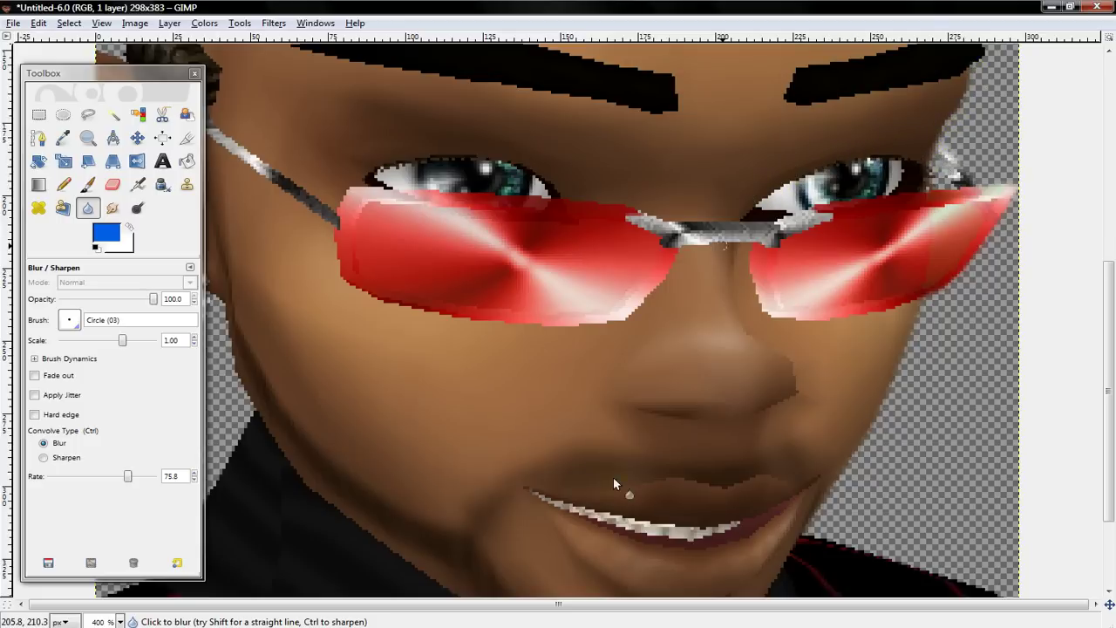
{"action": "scroll", "coordinate": [532, 531], "scroll_direction": "down", "scroll_amount": 3}
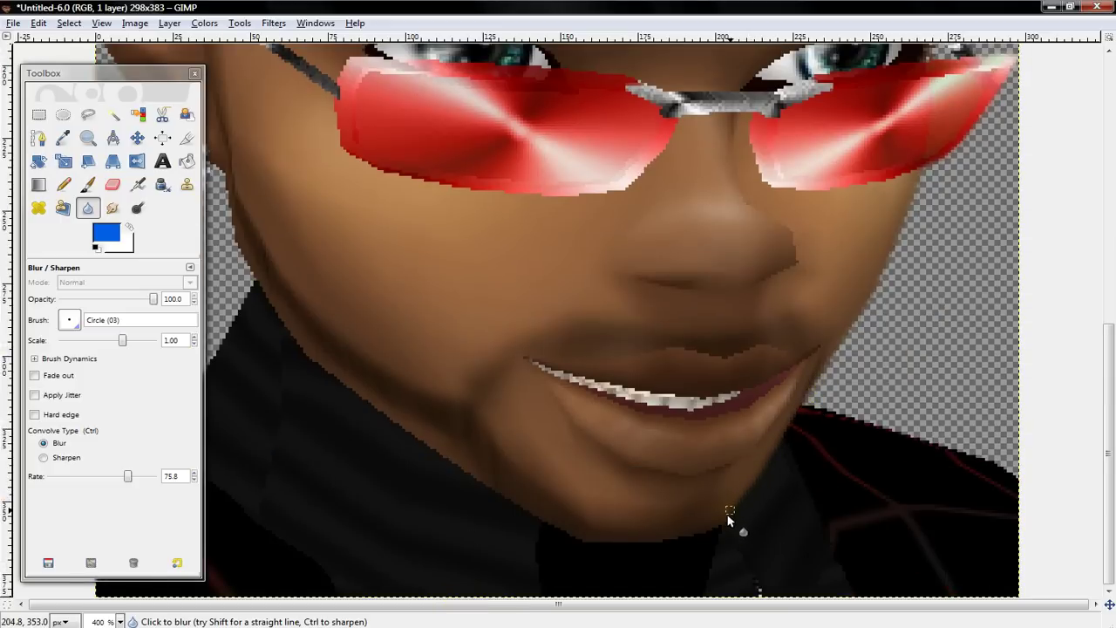
{"action": "left_click_drag", "start_coordinate": [730, 510], "coordinate": [651, 541]}
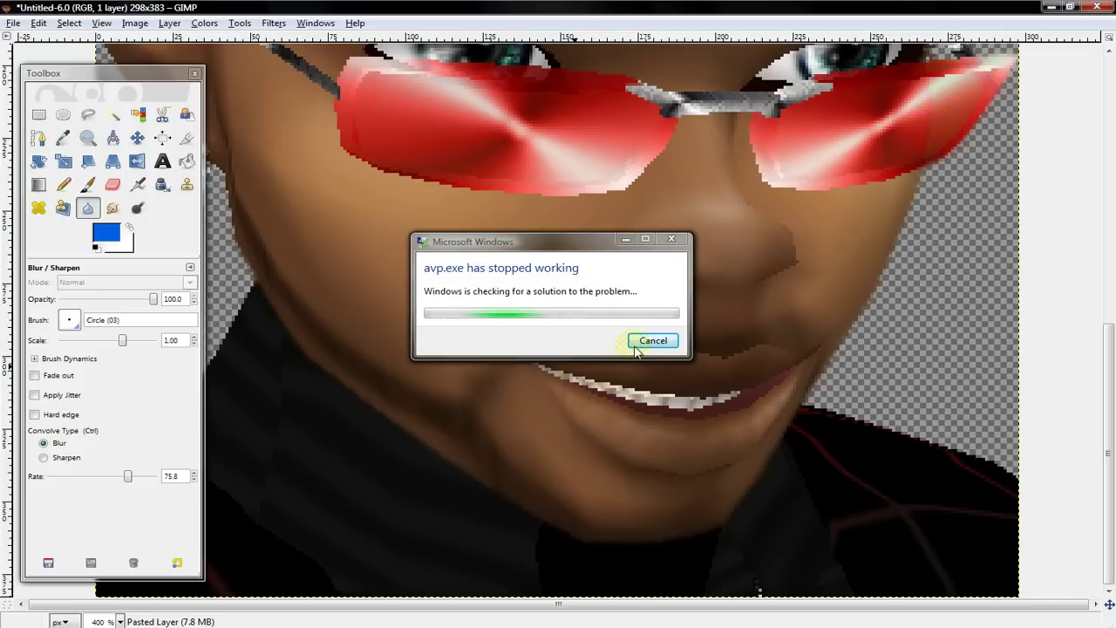
- Dismiss the avp.exe error dialog and blur the collar and shoulder edges below the earring
{"action": "key", "text": "Tab"}
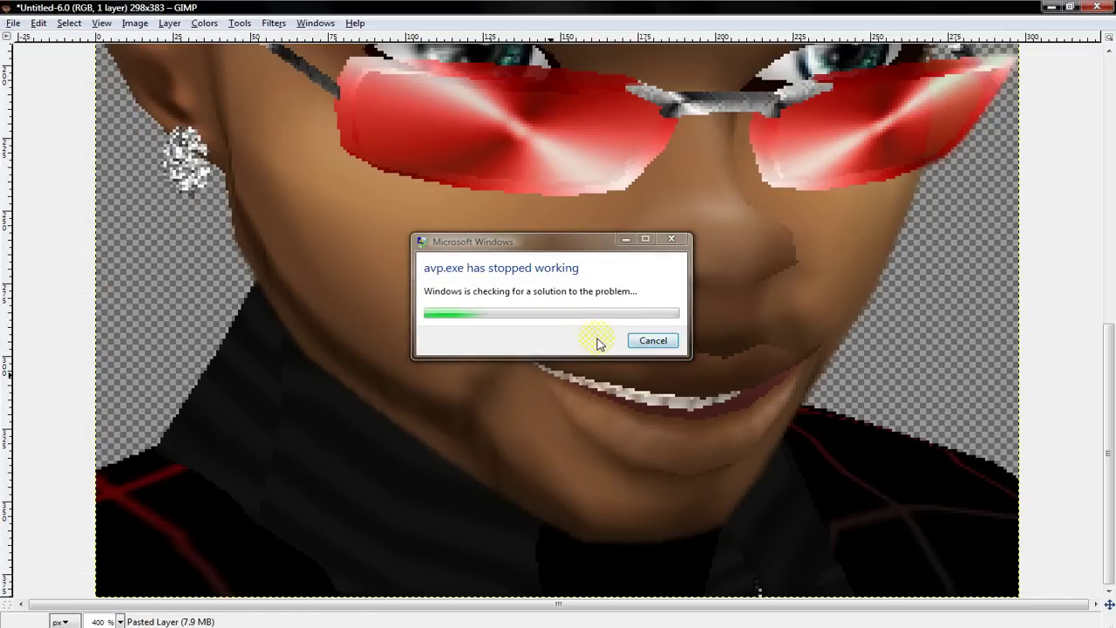
{"action": "left_click", "coordinate": [632, 341]}
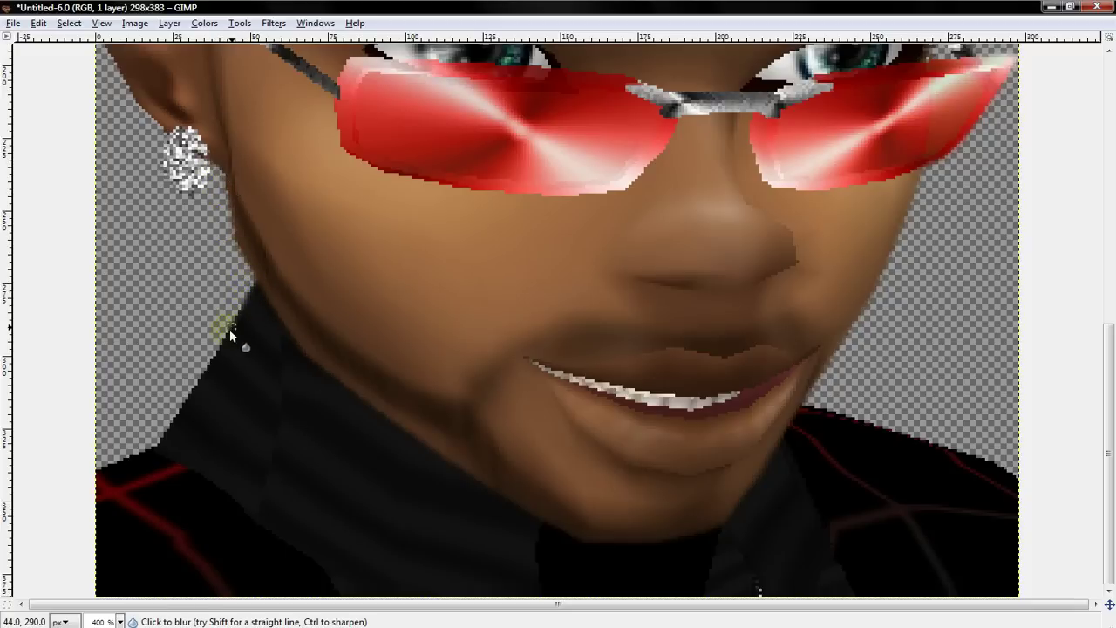
{"action": "mouse_move", "coordinate": [192, 396]}
{"action": "left_mouse_down"}
{"action": "mouse_move", "coordinate": [150, 448]}
{"action": "mouse_move", "coordinate": [88, 471]}
{"action": "mouse_move", "coordinate": [110, 491]}
{"action": "left_mouse_up"}
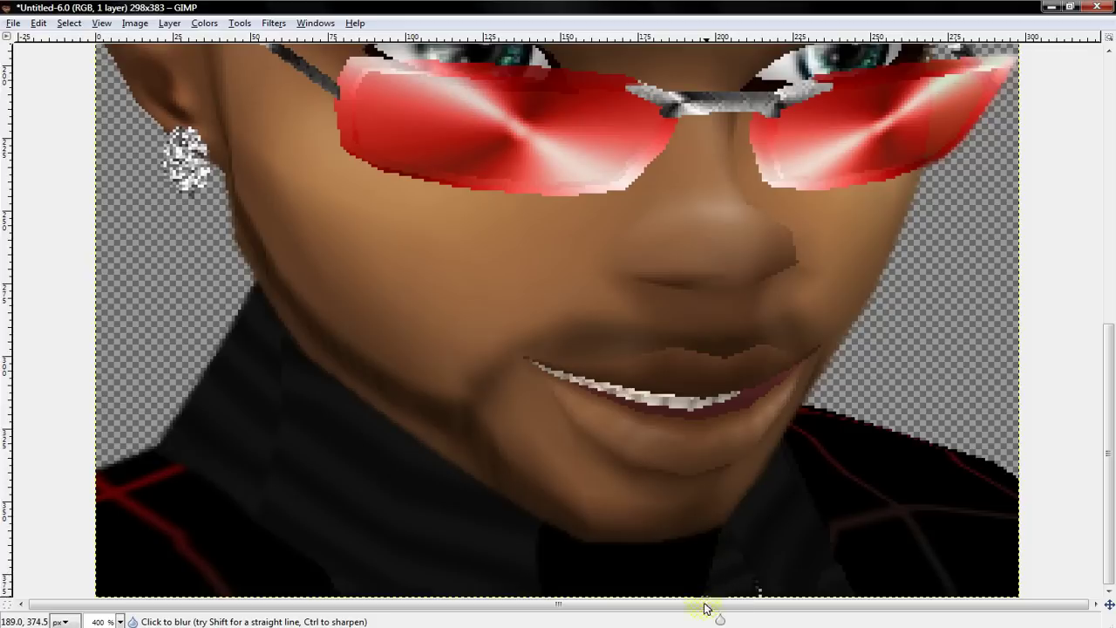
- Blur the jagged edges of the braided hair above the ear
{"action": "scroll", "coordinate": [215, 297], "scroll_direction": "up", "scroll_amount": 3}
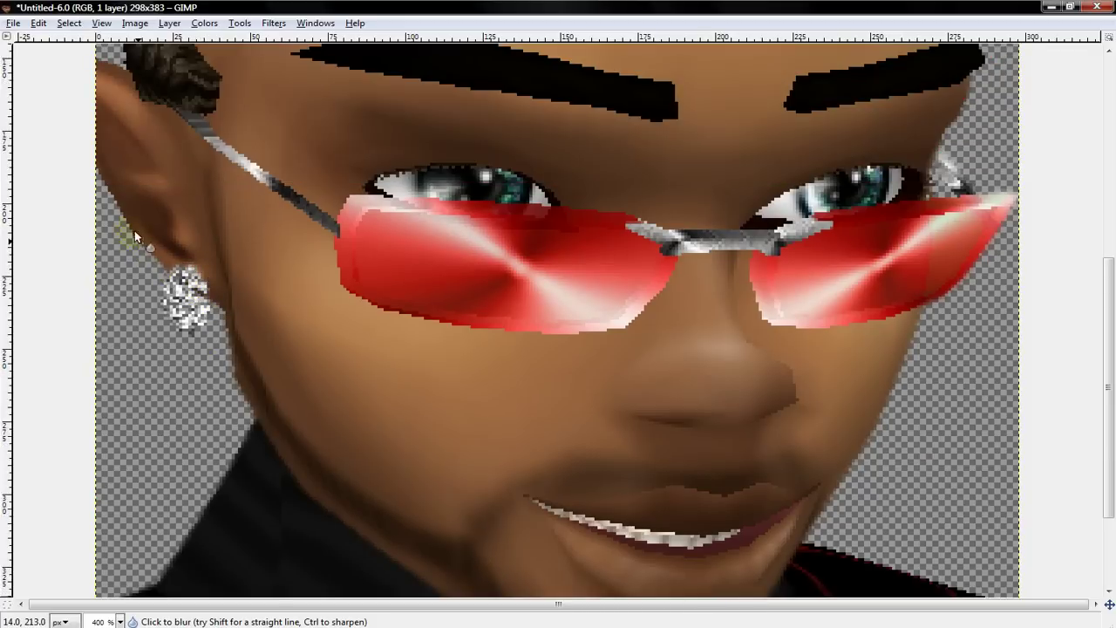
{"action": "scroll", "coordinate": [109, 165], "scroll_direction": "up", "scroll_amount": 3}
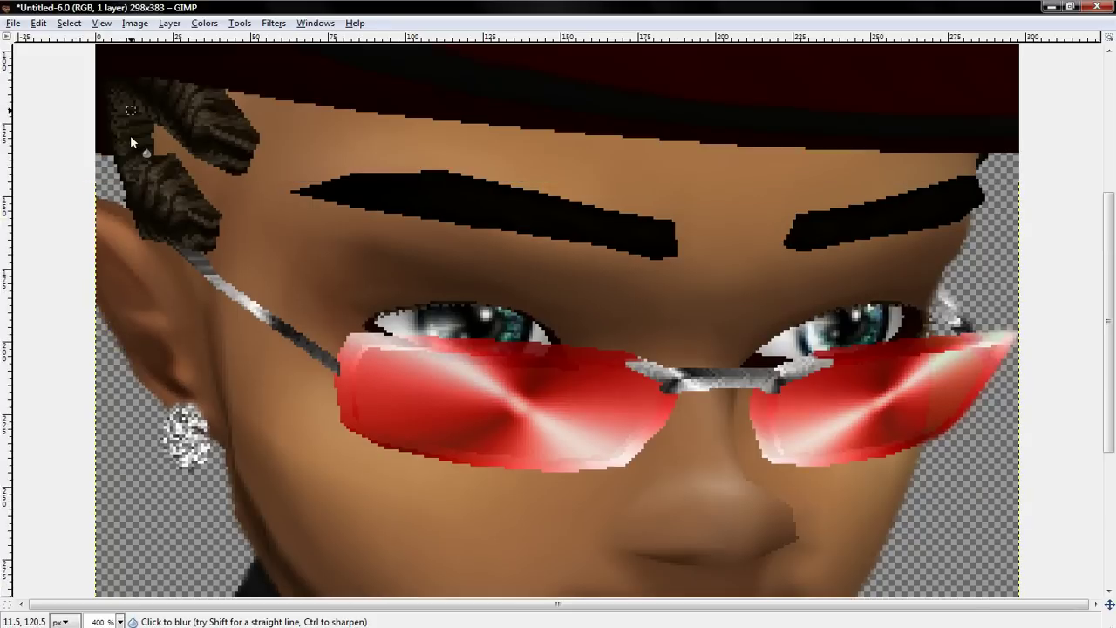
{"action": "mouse_move", "coordinate": [109, 155]}
{"action": "left_mouse_down"}
{"action": "mouse_move", "coordinate": [140, 233]}
{"action": "mouse_move", "coordinate": [192, 249]}
{"action": "left_mouse_up"}
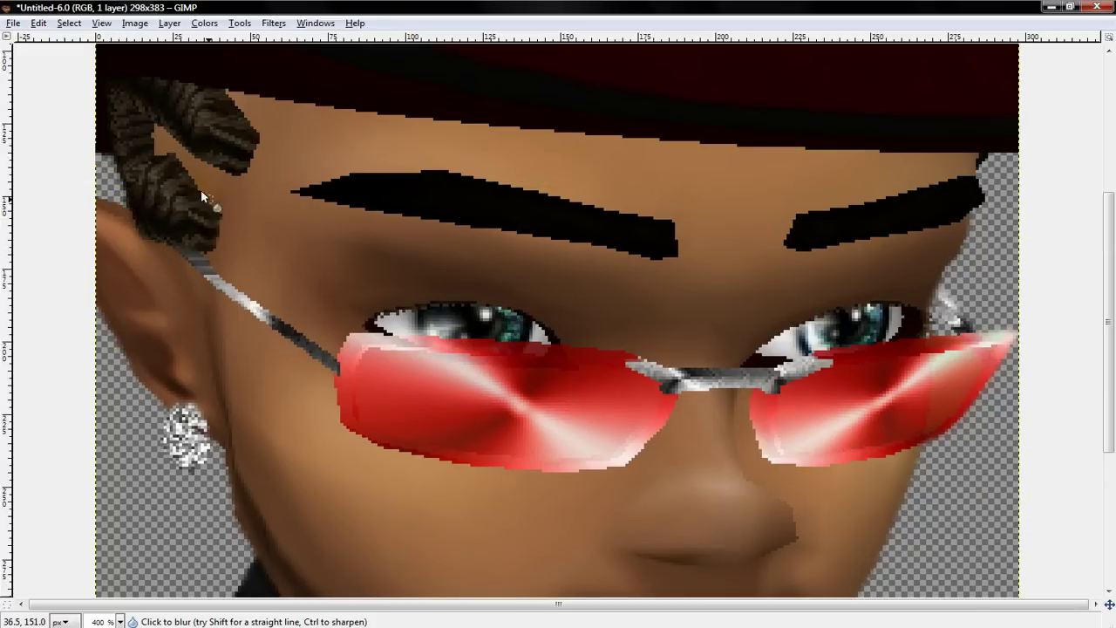
{"action": "mouse_move", "coordinate": [178, 163]}
{"action": "left_mouse_down"}
{"action": "mouse_move", "coordinate": [150, 130]}
{"action": "mouse_move", "coordinate": [238, 171]}
{"action": "mouse_move", "coordinate": [255, 146]}
{"action": "mouse_move", "coordinate": [236, 88]}
{"action": "mouse_move", "coordinate": [220, 150]}
{"action": "left_mouse_up"}
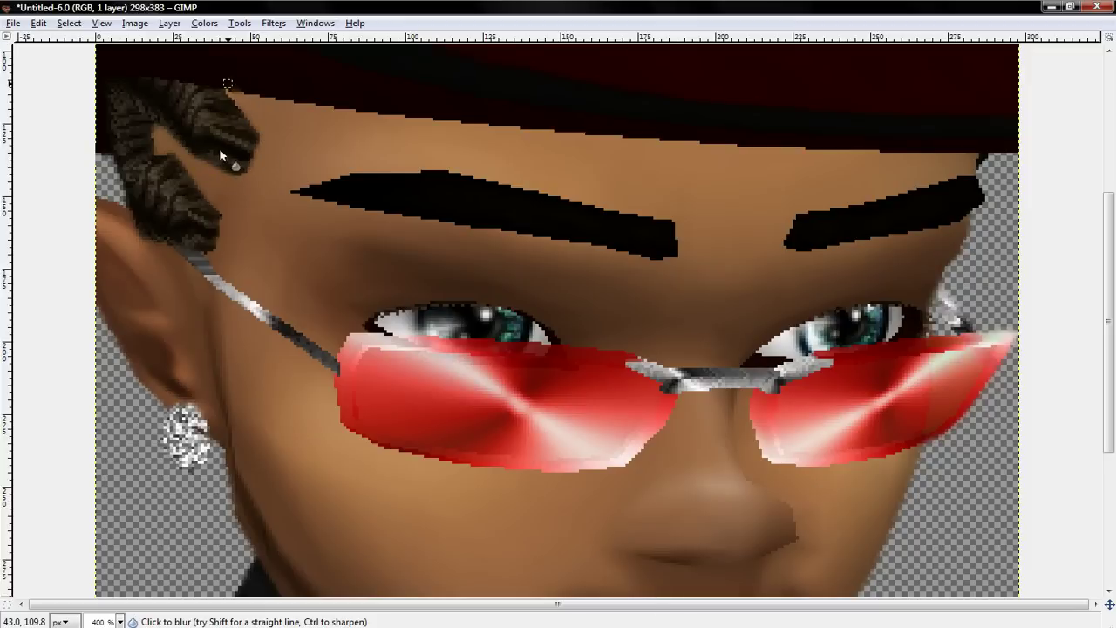
- Blur the hat brim's edge across the forehead, continuing down to the right temple
{"action": "left_click_drag", "start_coordinate": [229, 89], "coordinate": [277, 102]}
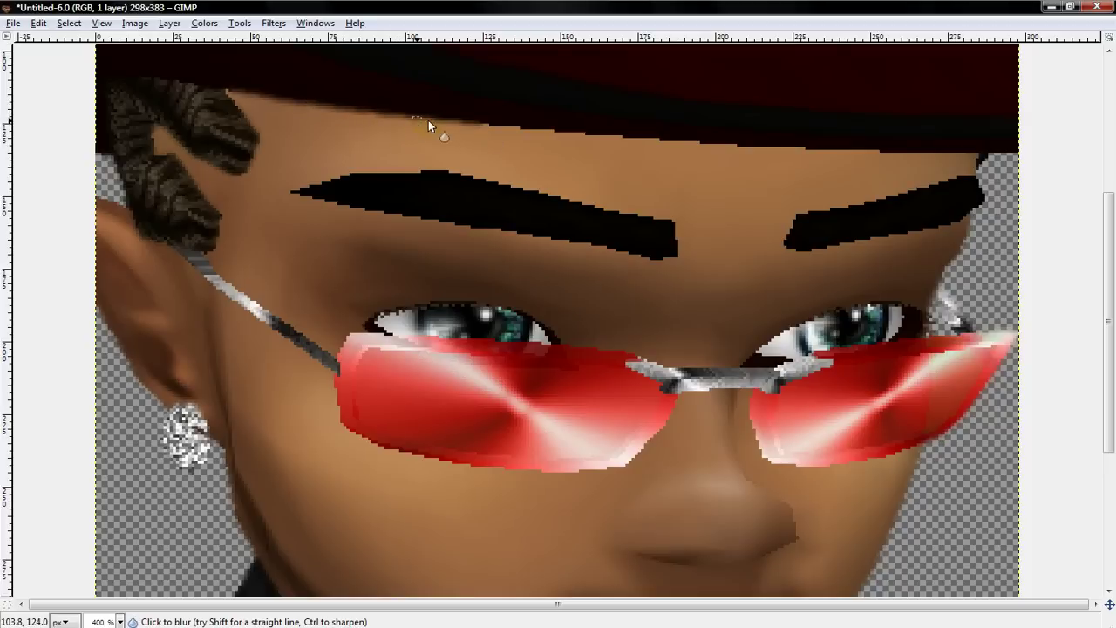
{"action": "mouse_move", "coordinate": [485, 128]}
{"action": "left_mouse_down"}
{"action": "mouse_move", "coordinate": [653, 143]}
{"action": "mouse_move", "coordinate": [583, 138]}
{"action": "left_mouse_up"}
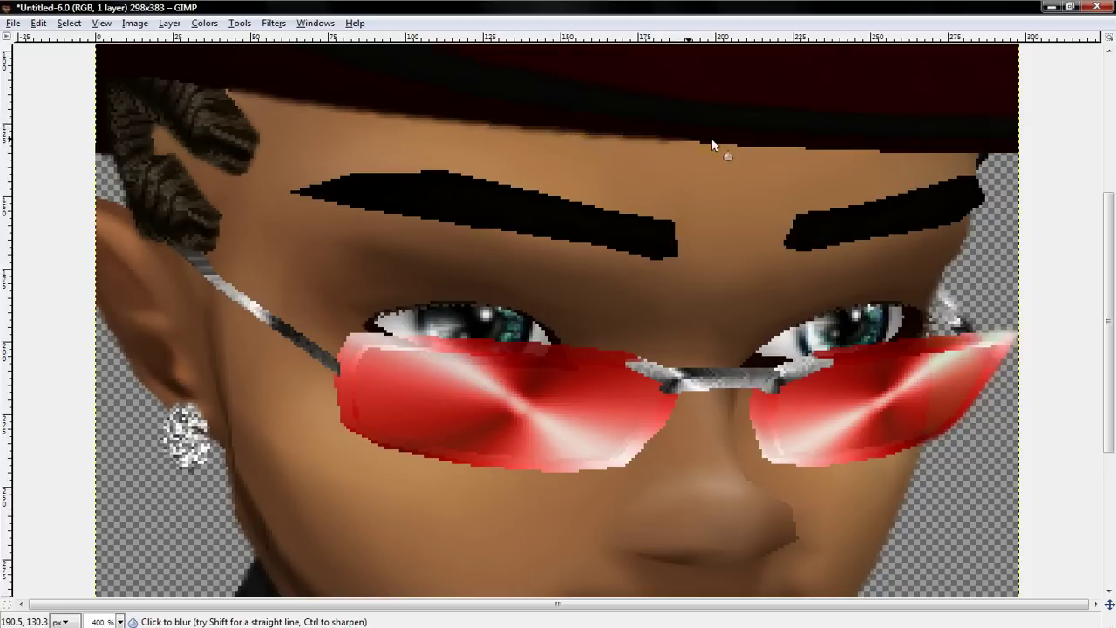
{"action": "mouse_move", "coordinate": [655, 139]}
{"action": "left_mouse_down"}
{"action": "mouse_move", "coordinate": [972, 155]}
{"action": "mouse_move", "coordinate": [982, 172]}
{"action": "mouse_move", "coordinate": [966, 230]}
{"action": "left_mouse_up"}
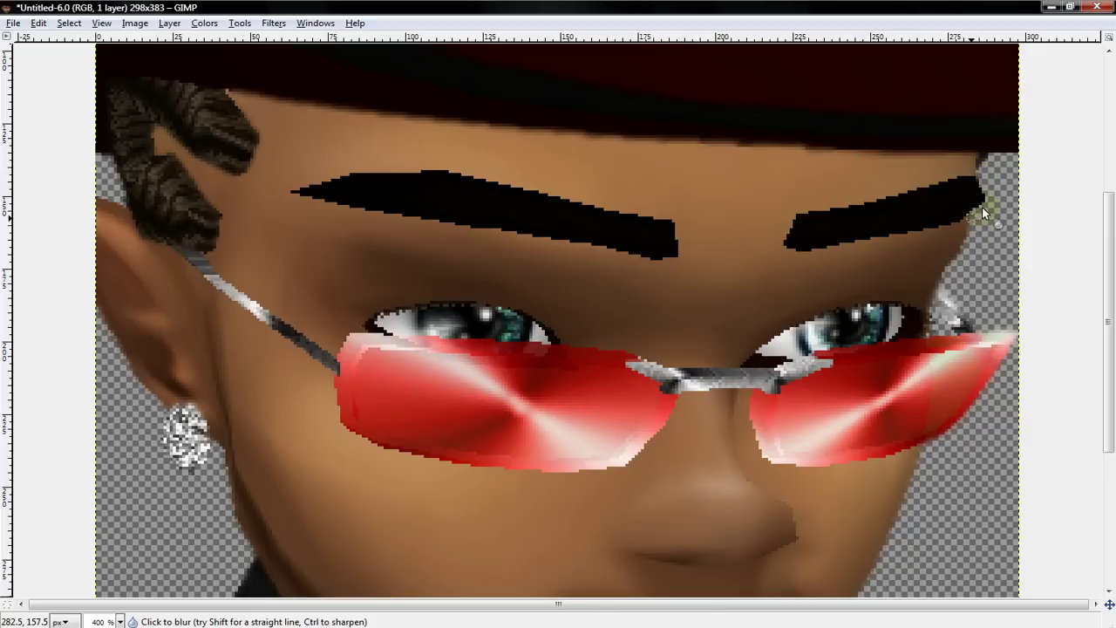
- Blur the edges all around the right eyebrow
{"action": "left_click_drag", "start_coordinate": [925, 228], "coordinate": [889, 230]}
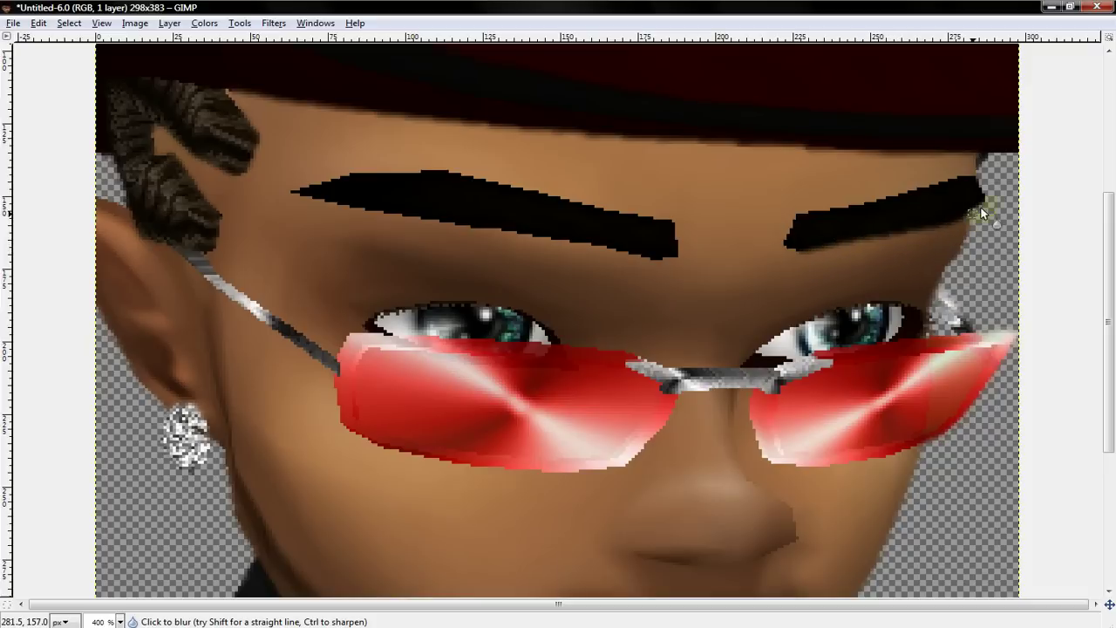
{"action": "mouse_move", "coordinate": [981, 212]}
{"action": "left_mouse_down"}
{"action": "mouse_move", "coordinate": [973, 179]}
{"action": "mouse_move", "coordinate": [953, 177]}
{"action": "left_mouse_up"}
{"action": "mouse_move", "coordinate": [912, 207]}
{"action": "left_mouse_down"}
{"action": "mouse_move", "coordinate": [800, 211]}
{"action": "mouse_move", "coordinate": [786, 248]}
{"action": "left_mouse_up"}
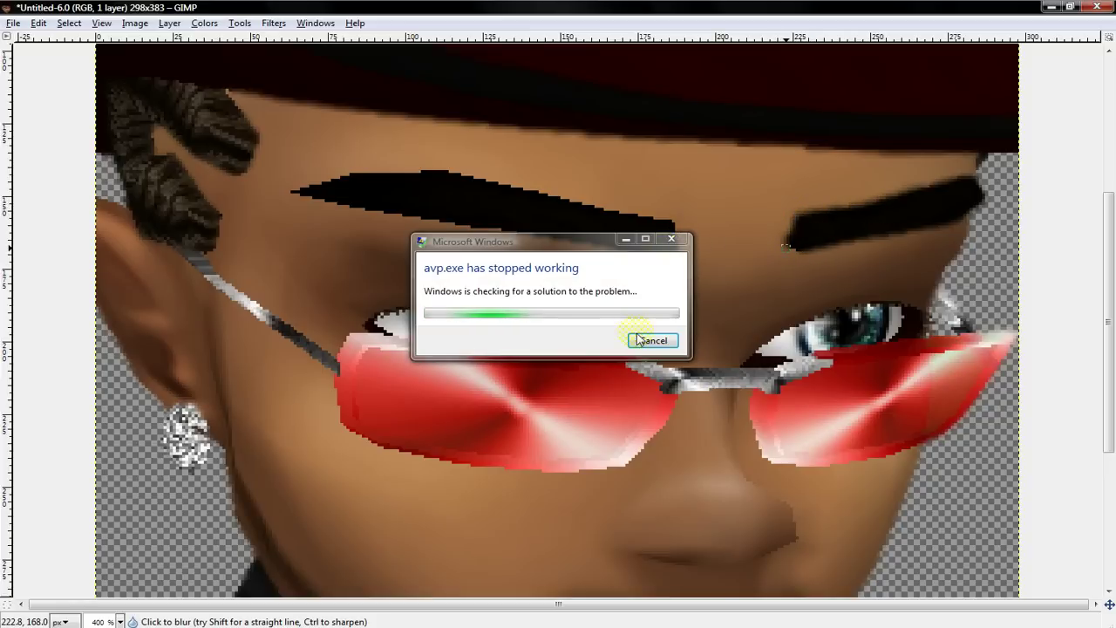
- Dismiss the avp.exe error dialog and blur the upper and lower edges of the left eyebrow
{"action": "left_click", "coordinate": [653, 340]}
{"action": "mouse_move", "coordinate": [671, 234]}
{"action": "left_mouse_down"}
{"action": "mouse_move", "coordinate": [669, 221]}
{"action": "mouse_move", "coordinate": [596, 208]}
{"action": "left_mouse_up"}
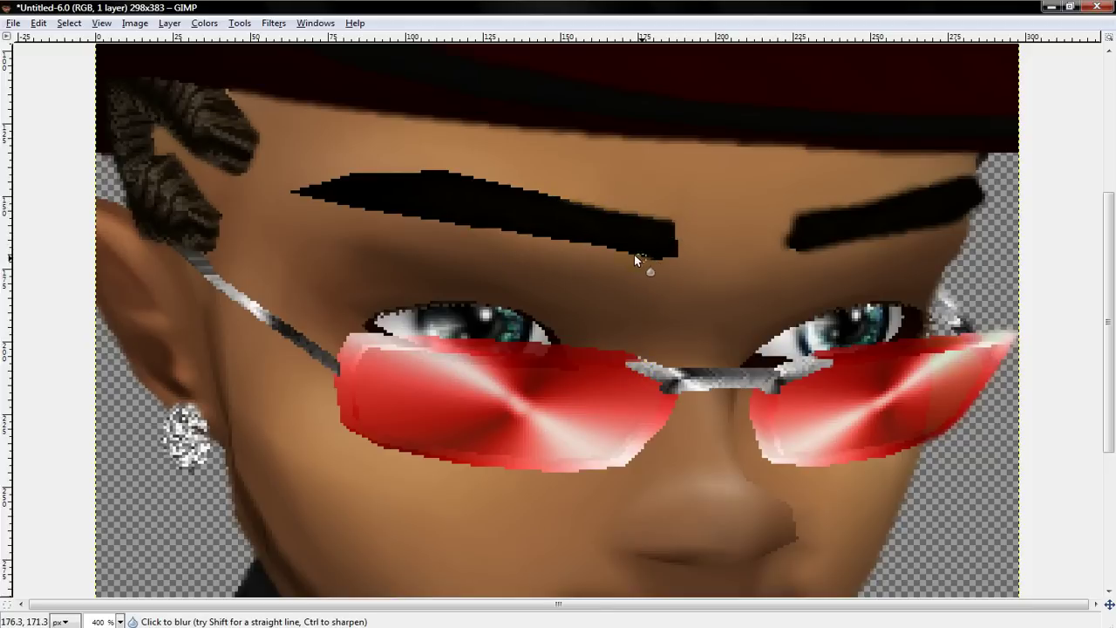
{"action": "mouse_move", "coordinate": [635, 255]}
{"action": "left_mouse_down"}
{"action": "mouse_move", "coordinate": [365, 213]}
{"action": "mouse_move", "coordinate": [296, 189]}
{"action": "mouse_move", "coordinate": [345, 176]}
{"action": "mouse_move", "coordinate": [293, 190]}
{"action": "mouse_move", "coordinate": [475, 173]}
{"action": "mouse_move", "coordinate": [447, 173]}
{"action": "mouse_move", "coordinate": [672, 236]}
{"action": "mouse_move", "coordinate": [657, 221]}
{"action": "mouse_move", "coordinate": [590, 215]}
{"action": "mouse_move", "coordinate": [665, 227]}
{"action": "mouse_move", "coordinate": [680, 251]}
{"action": "mouse_move", "coordinate": [674, 260]}
{"action": "mouse_move", "coordinate": [346, 209]}
{"action": "left_mouse_up"}
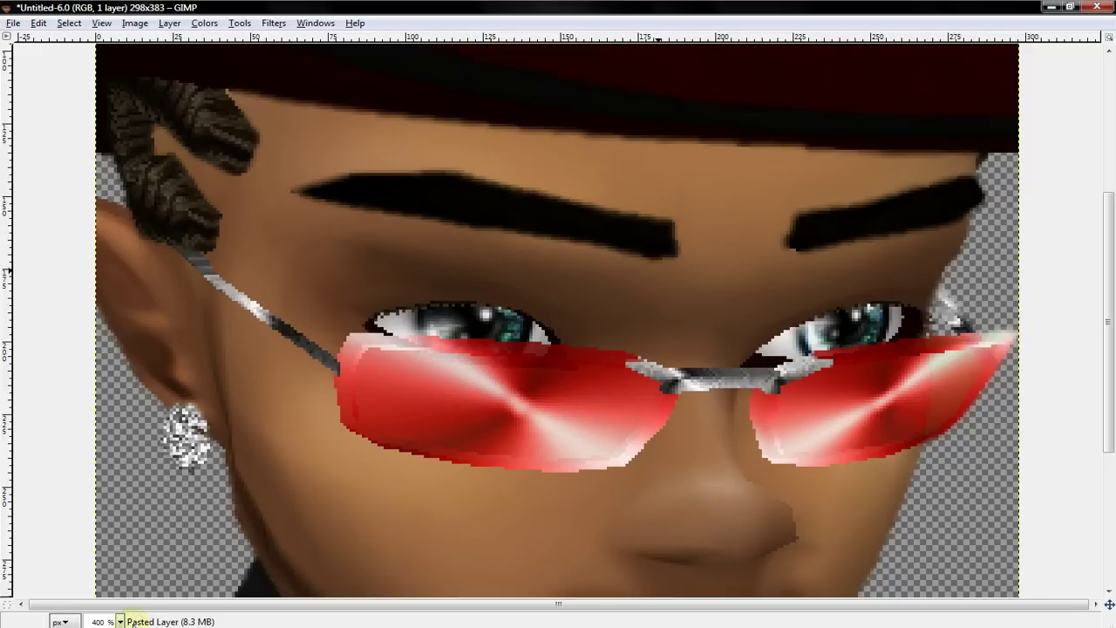
- Check the blurred portrait at 100% zoom and return to 400%
{"action": "left_click", "coordinate": [119, 622]}
{"action": "left_click", "coordinate": [103, 535]}
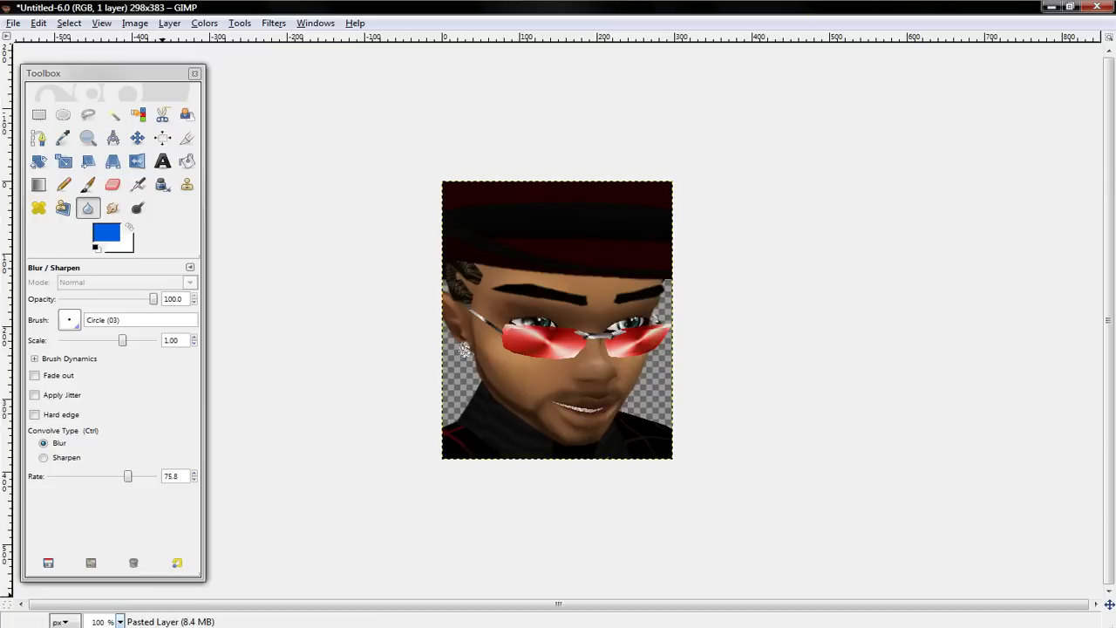
{"action": "left_click", "coordinate": [120, 621]}
{"action": "left_click", "coordinate": [103, 533]}
{"action": "key", "text": "3"}
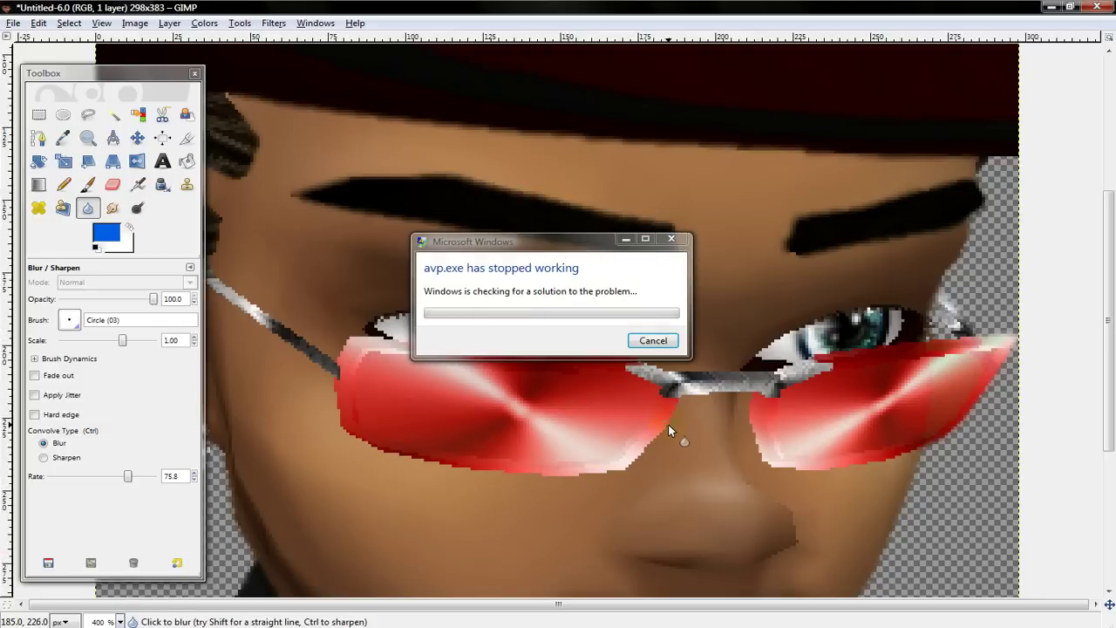
- Dismiss the avp.exe error dialog and blur the jagged edges of both red sunglass lenses and the silver bridge
{"action": "left_click", "coordinate": [662, 348]}
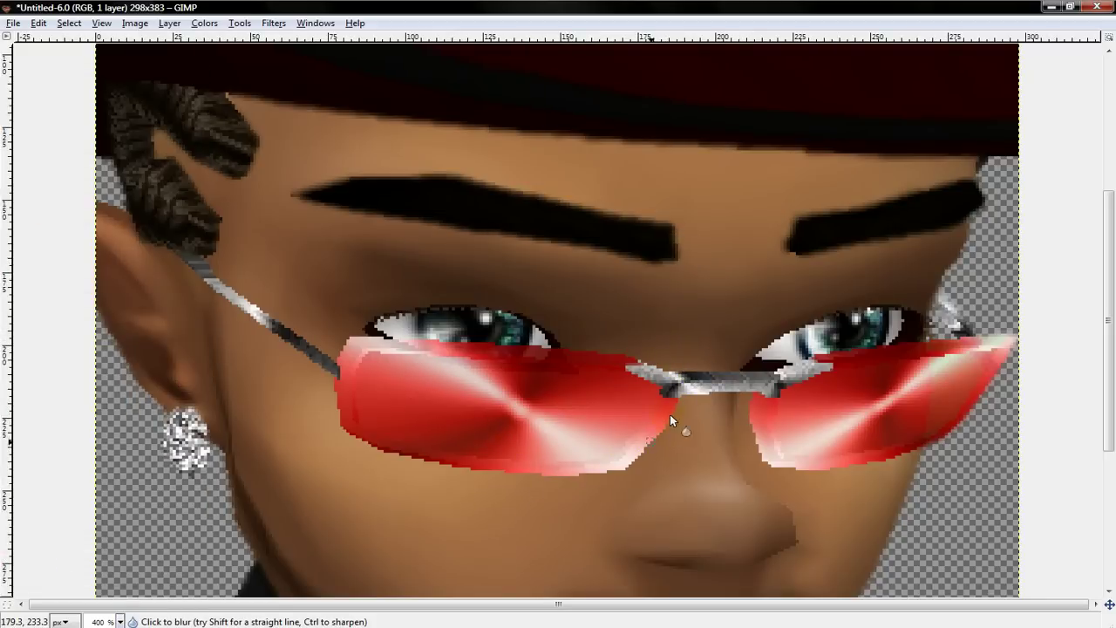
{"action": "mouse_move", "coordinate": [654, 436]}
{"action": "left_mouse_down"}
{"action": "mouse_move", "coordinate": [610, 477]}
{"action": "mouse_move", "coordinate": [513, 479]}
{"action": "mouse_move", "coordinate": [371, 455]}
{"action": "mouse_move", "coordinate": [339, 420]}
{"action": "mouse_move", "coordinate": [337, 352]}
{"action": "mouse_move", "coordinate": [354, 338]}
{"action": "mouse_move", "coordinate": [569, 354]}
{"action": "left_mouse_up"}
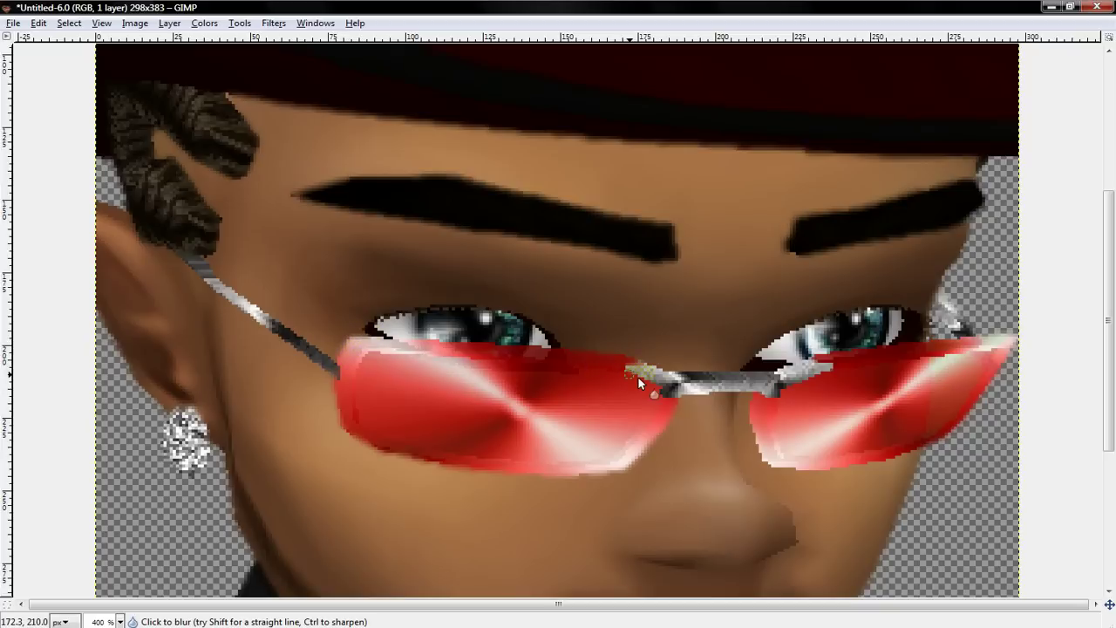
{"action": "mouse_move", "coordinate": [637, 378]}
{"action": "left_mouse_down"}
{"action": "mouse_move", "coordinate": [667, 389]}
{"action": "mouse_move", "coordinate": [632, 369]}
{"action": "mouse_move", "coordinate": [737, 374]}
{"action": "mouse_move", "coordinate": [675, 403]}
{"action": "left_mouse_up"}
{"action": "left_click_drag", "start_coordinate": [760, 393], "coordinate": [785, 373]}
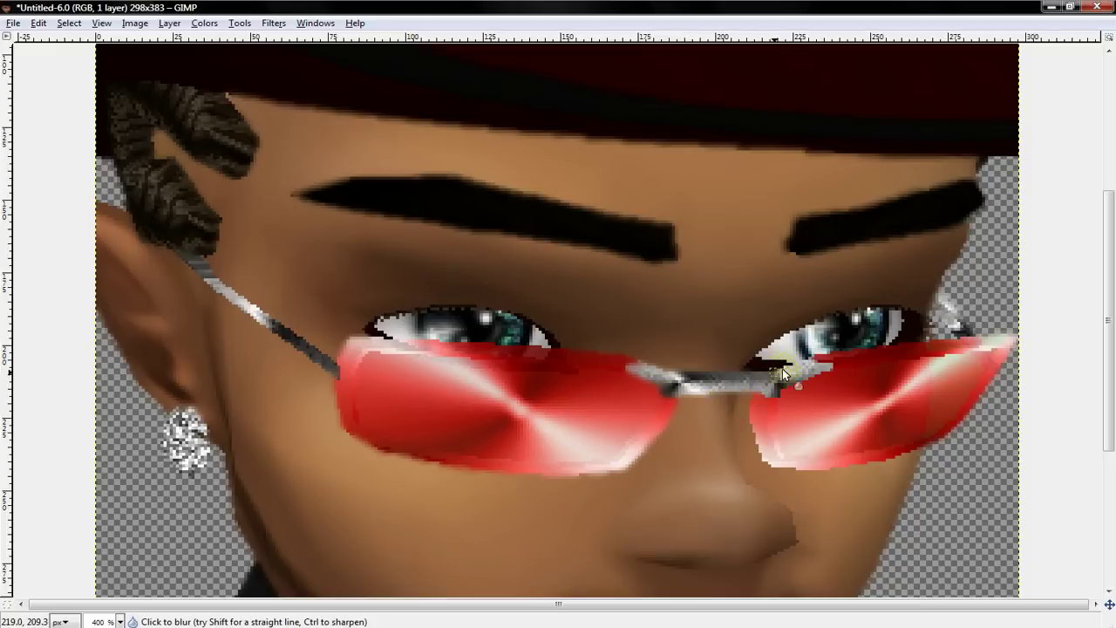
{"action": "mouse_move", "coordinate": [868, 348]}
{"action": "left_mouse_down"}
{"action": "mouse_move", "coordinate": [1004, 334]}
{"action": "mouse_move", "coordinate": [1005, 346]}
{"action": "left_mouse_up"}
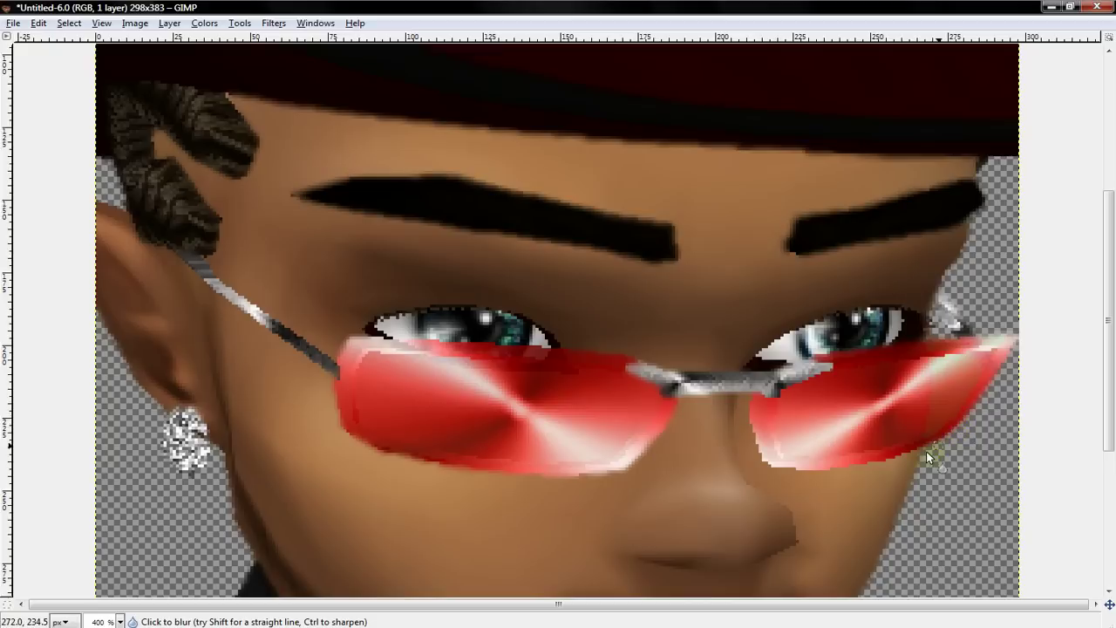
{"action": "left_click_drag", "start_coordinate": [891, 461], "coordinate": [800, 472]}
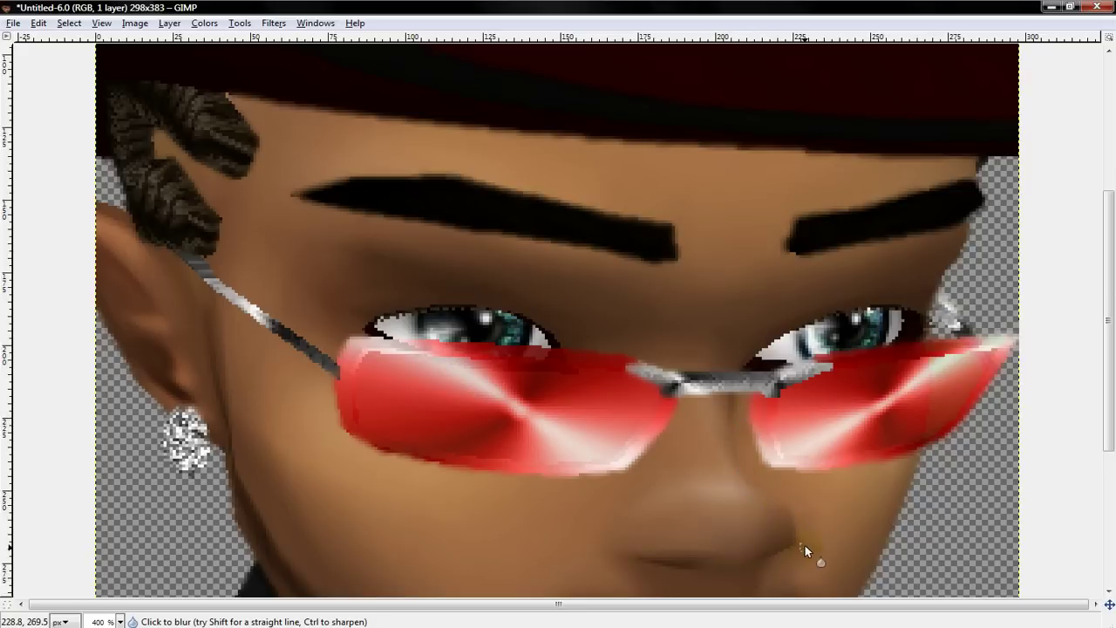
- Blur the upper outlines and inner corners of both eyes above the sunglasses
{"action": "scroll", "coordinate": [599, 521], "scroll_direction": "down", "scroll_amount": 5}
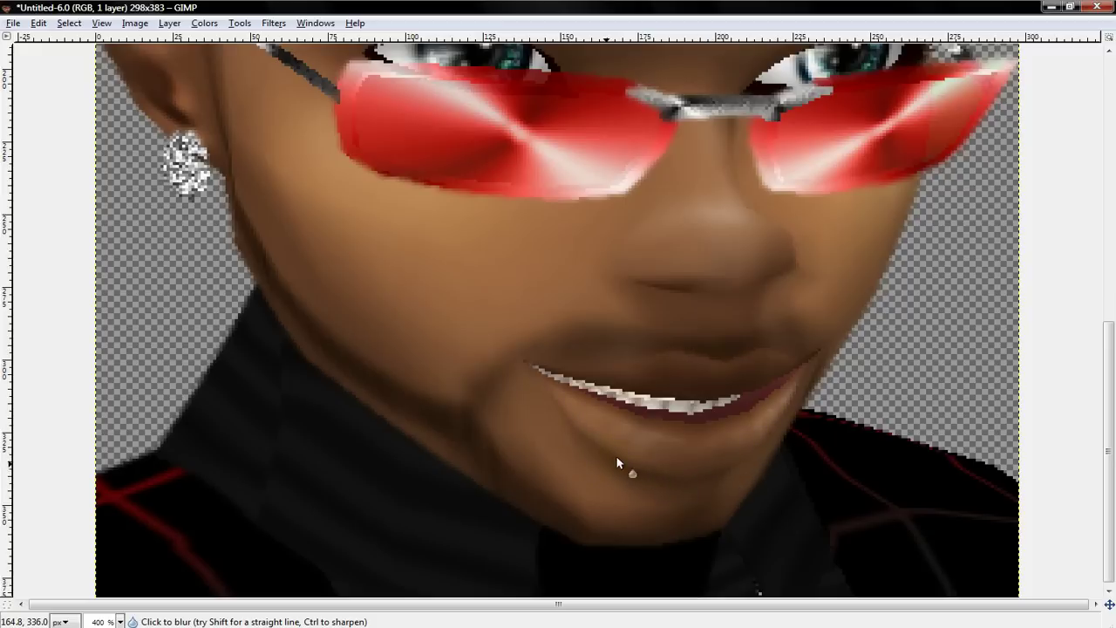
{"action": "scroll", "coordinate": [517, 523], "scroll_direction": "up", "scroll_amount": 5}
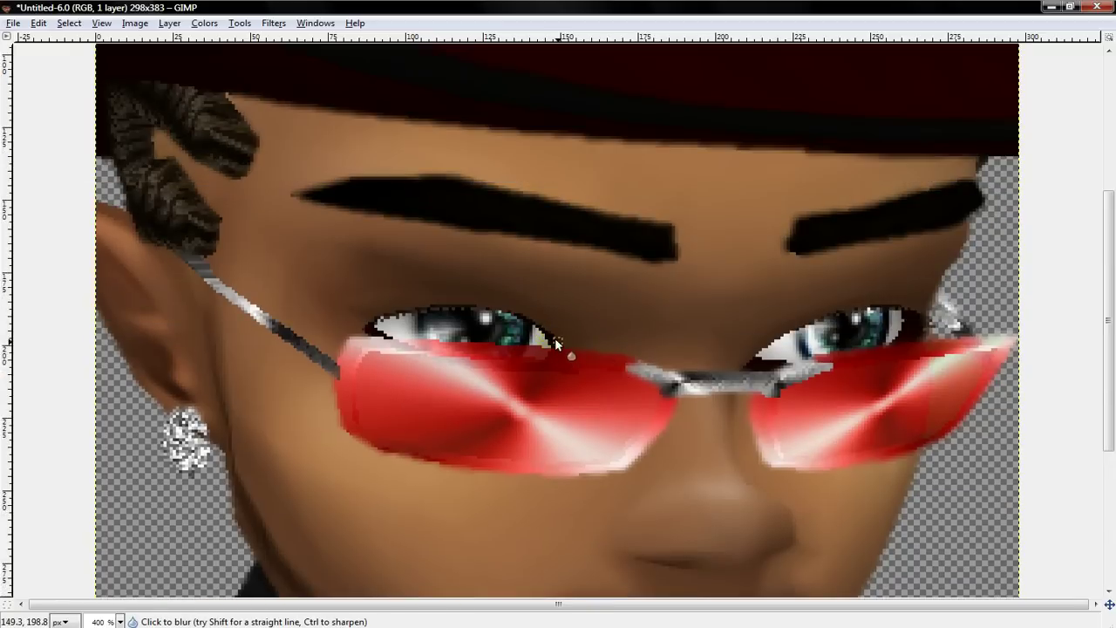
{"action": "mouse_move", "coordinate": [403, 310]}
{"action": "left_mouse_down"}
{"action": "mouse_move", "coordinate": [370, 324]}
{"action": "mouse_move", "coordinate": [384, 325]}
{"action": "left_mouse_up"}
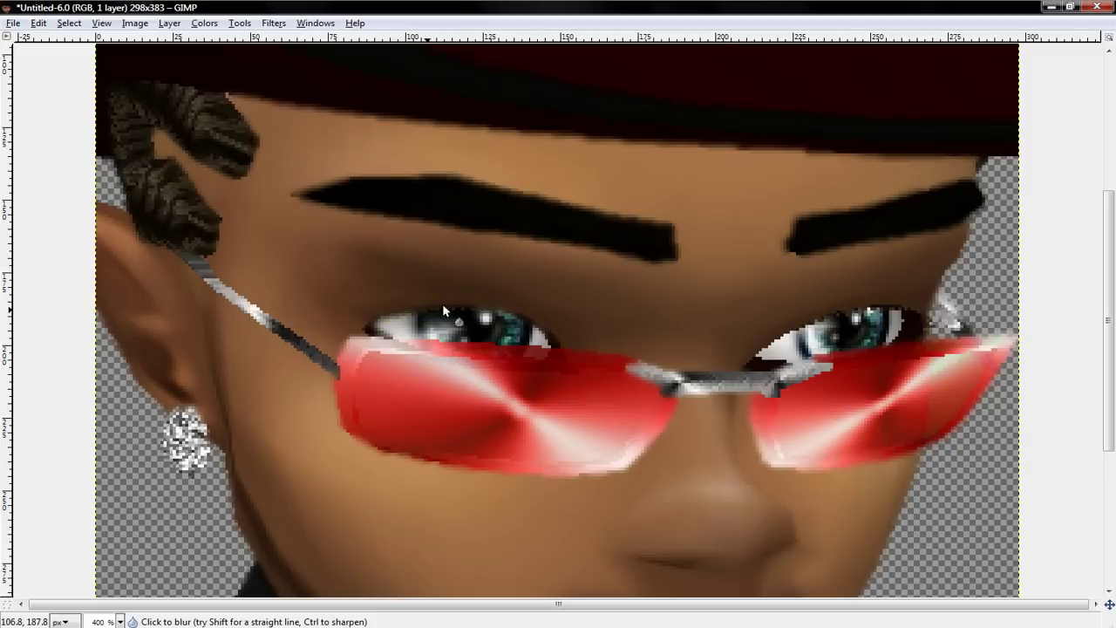
{"action": "mouse_move", "coordinate": [443, 306]}
{"action": "left_mouse_down"}
{"action": "mouse_move", "coordinate": [497, 310]}
{"action": "mouse_move", "coordinate": [560, 348]}
{"action": "left_mouse_up"}
{"action": "mouse_move", "coordinate": [761, 353]}
{"action": "left_mouse_down"}
{"action": "mouse_move", "coordinate": [774, 336]}
{"action": "mouse_move", "coordinate": [894, 304]}
{"action": "mouse_move", "coordinate": [907, 314]}
{"action": "mouse_move", "coordinate": [894, 340]}
{"action": "mouse_move", "coordinate": [907, 325]}
{"action": "left_mouse_up"}
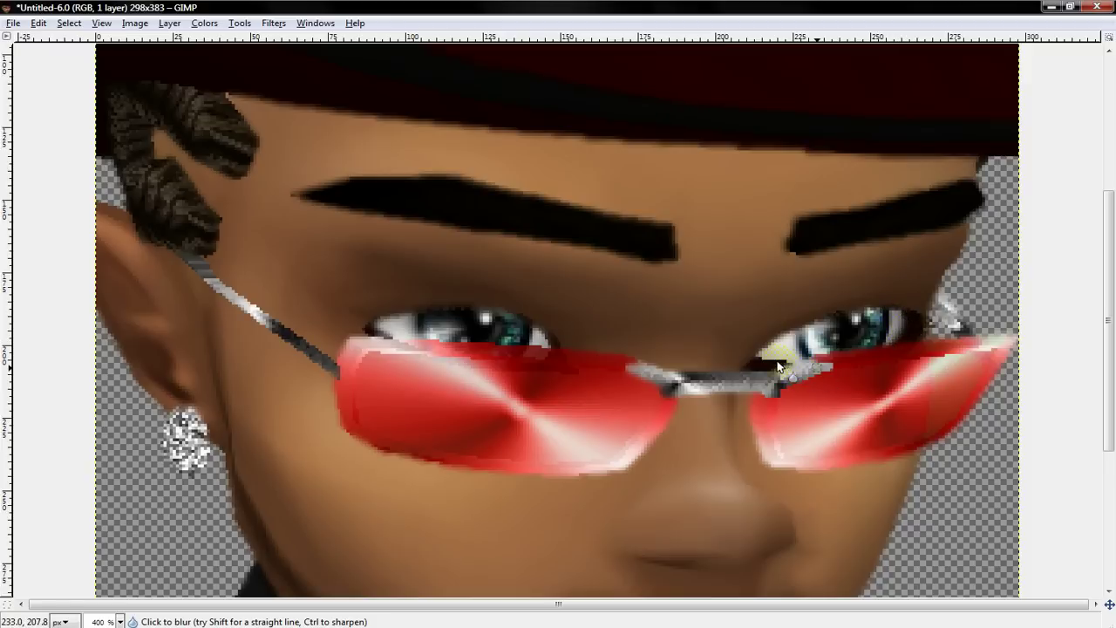
{"action": "mouse_move", "coordinate": [778, 366]}
{"action": "left_mouse_down"}
{"action": "mouse_move", "coordinate": [762, 361]}
{"action": "mouse_move", "coordinate": [774, 373]}
{"action": "left_mouse_up"}
- Switch the Blur tool to the Circle (01) brush and raise its rate to 88.6
{"action": "scroll", "coordinate": [610, 450], "scroll_direction": "down", "scroll_amount": 3}
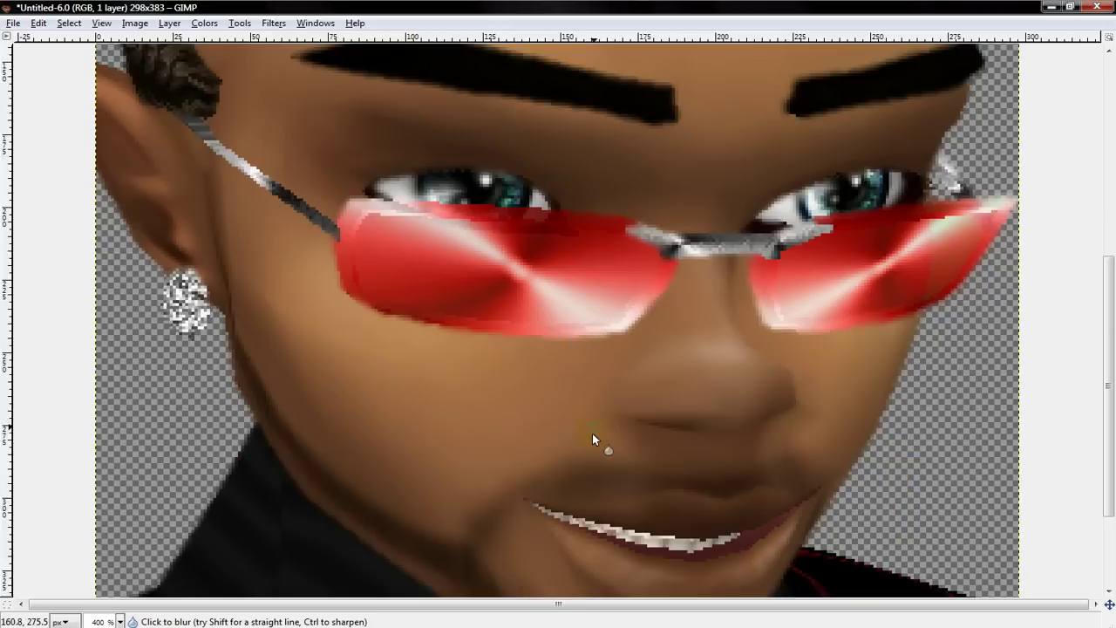
{"action": "scroll", "coordinate": [512, 524], "scroll_direction": "down", "scroll_amount": 3}
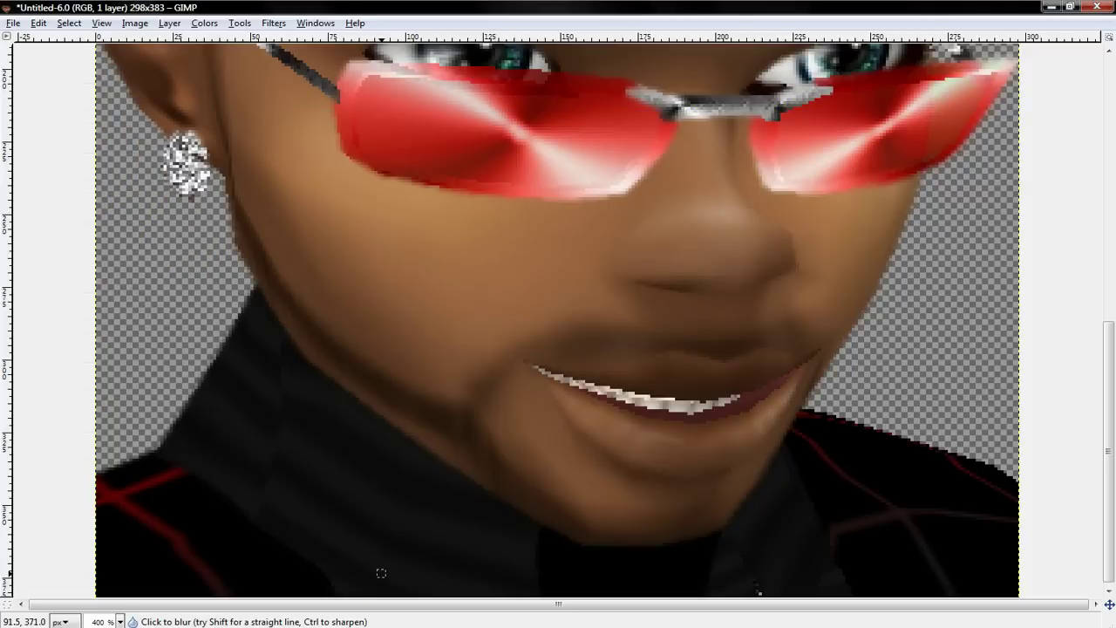
{"action": "left_click", "coordinate": [240, 23]}
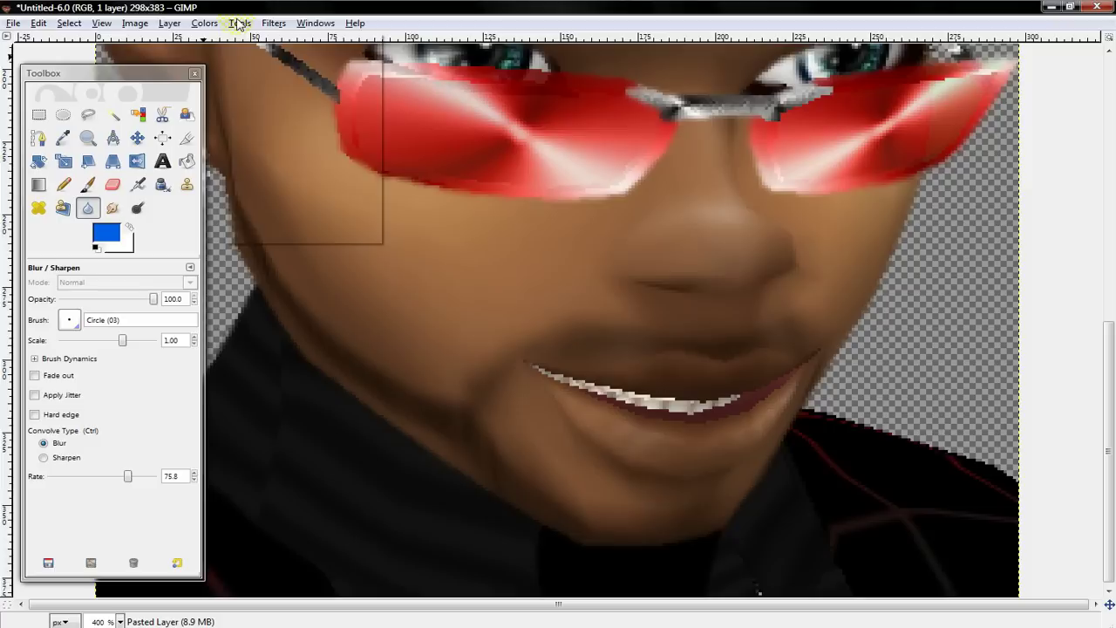
{"action": "left_click", "coordinate": [74, 331]}
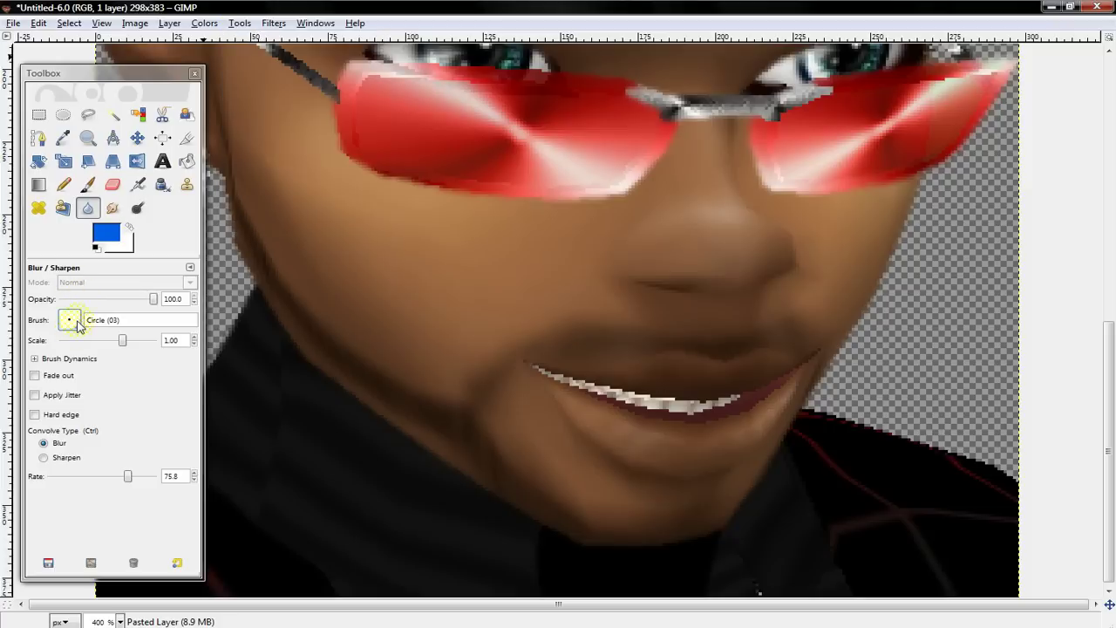
{"action": "left_click", "coordinate": [76, 323]}
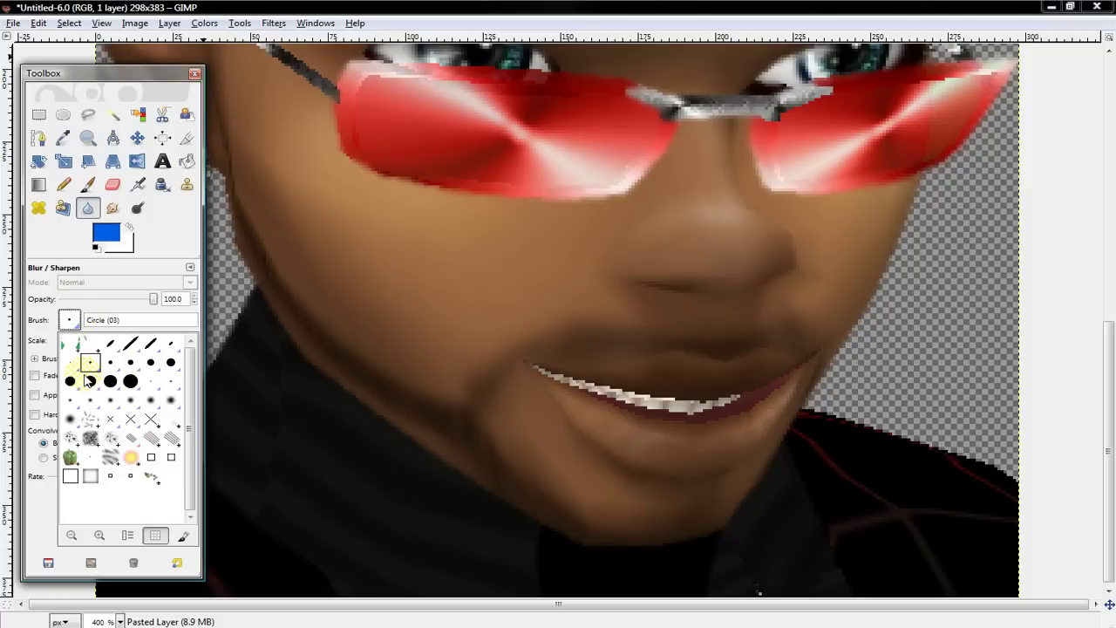
{"action": "double_click", "coordinate": [80, 365]}
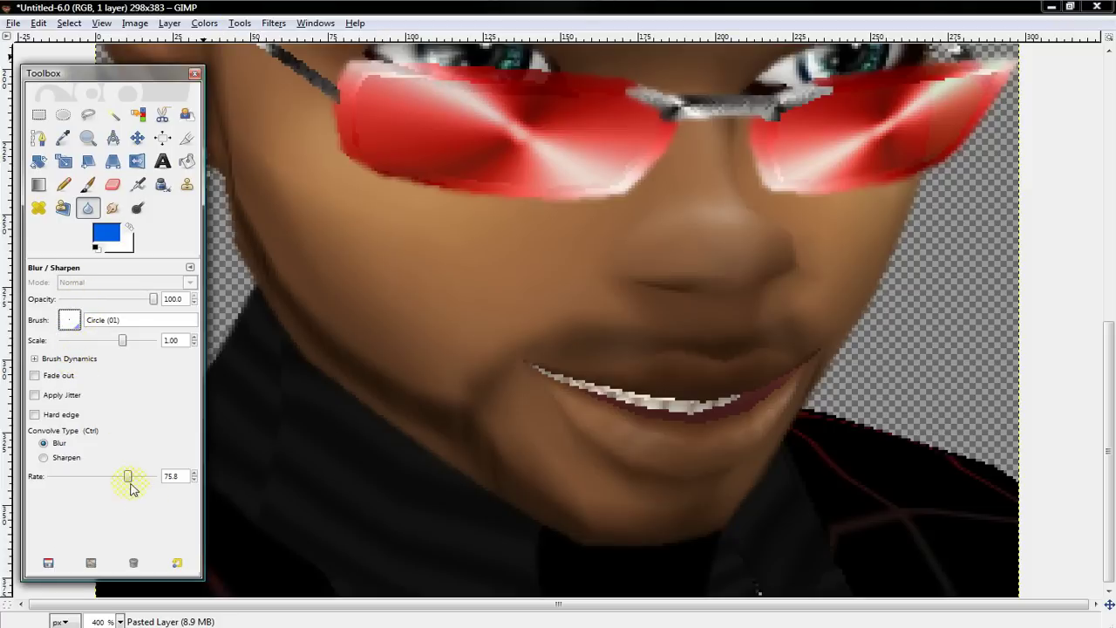
{"action": "left_click_drag", "start_coordinate": [128, 476], "coordinate": [141, 476]}
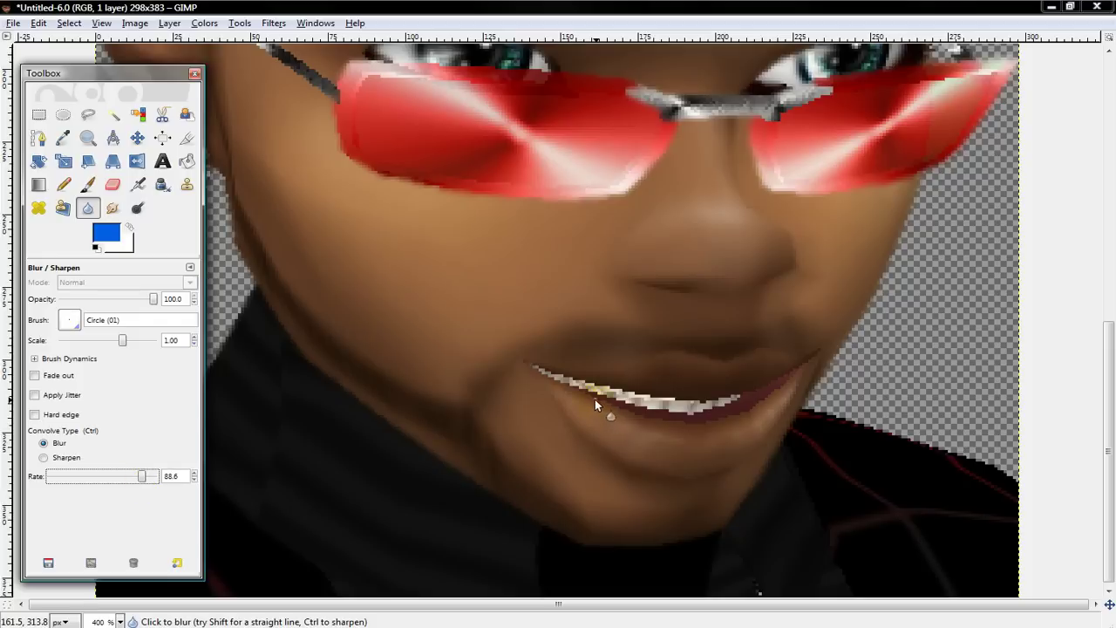
- Blur the edges of the teeth and the lip line along the smile, dismissing the avp.exe error dialog
{"action": "mouse_move", "coordinate": [595, 399]}
{"action": "left_mouse_down"}
{"action": "mouse_move", "coordinate": [555, 379]}
{"action": "mouse_move", "coordinate": [649, 416]}
{"action": "left_mouse_up"}
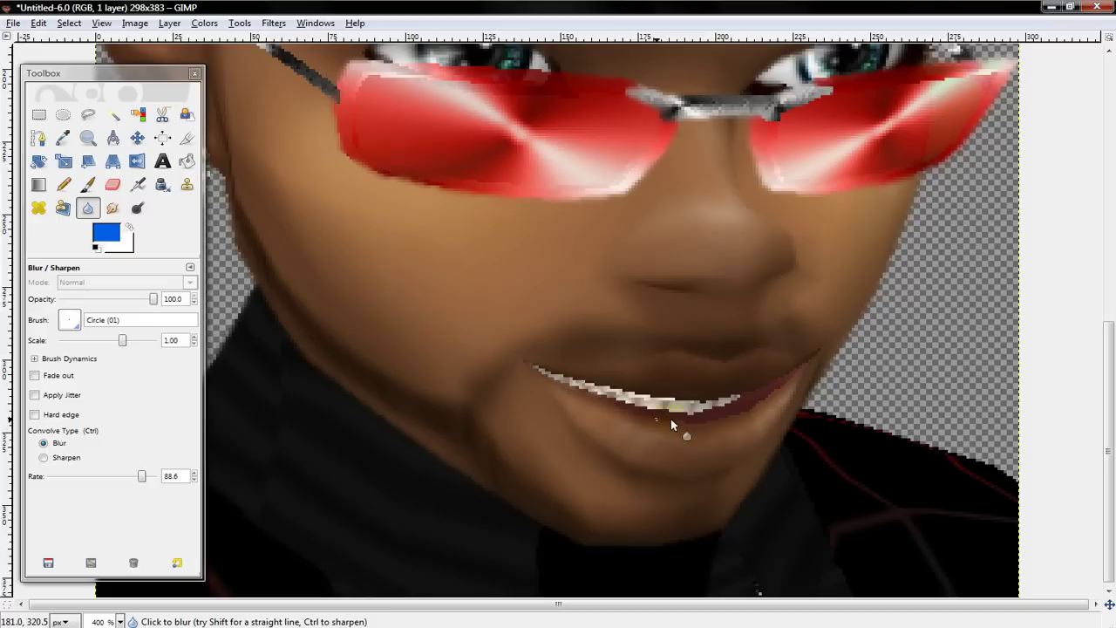
{"action": "mouse_move", "coordinate": [700, 422]}
{"action": "left_mouse_down"}
{"action": "mouse_move", "coordinate": [743, 416]}
{"action": "mouse_move", "coordinate": [722, 417]}
{"action": "mouse_move", "coordinate": [772, 390]}
{"action": "left_mouse_up"}
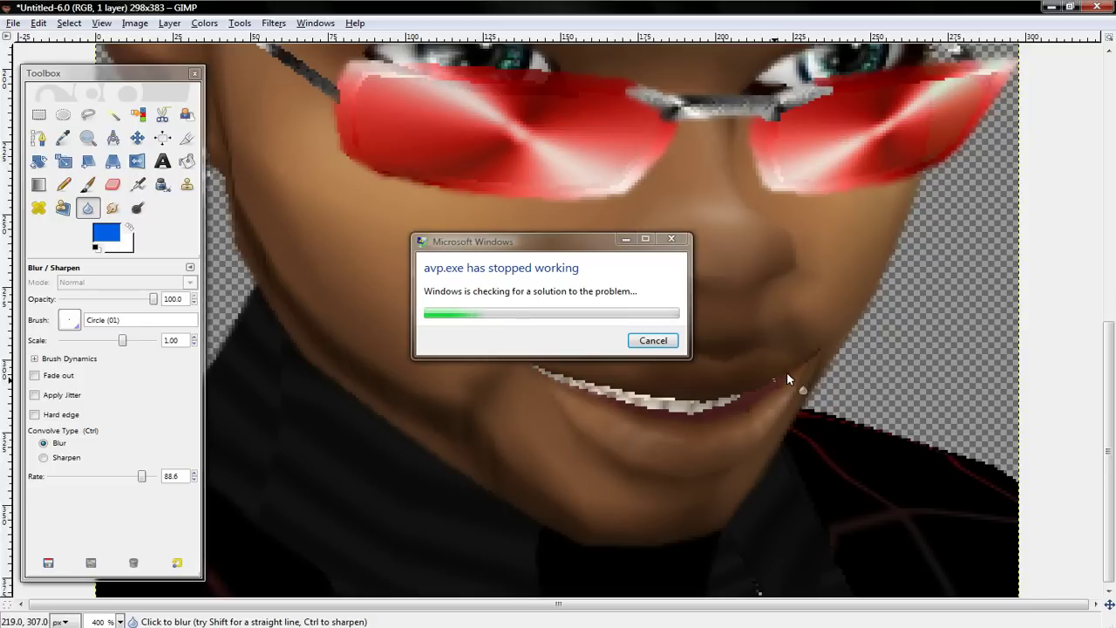
{"action": "left_click", "coordinate": [662, 341]}
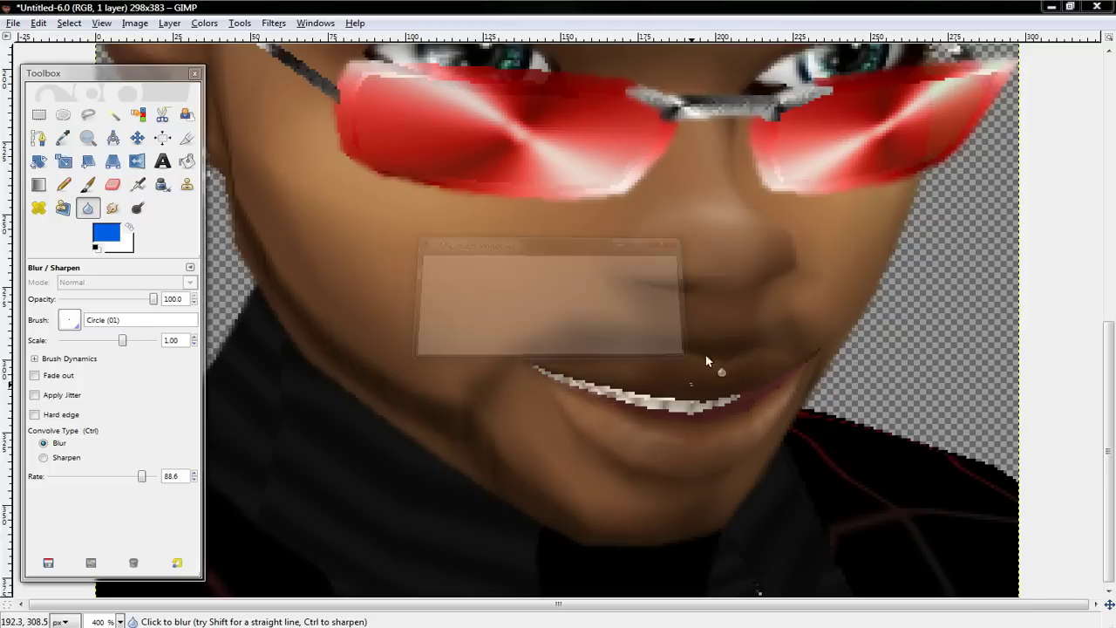
{"action": "left_click_drag", "start_coordinate": [739, 393], "coordinate": [697, 399]}
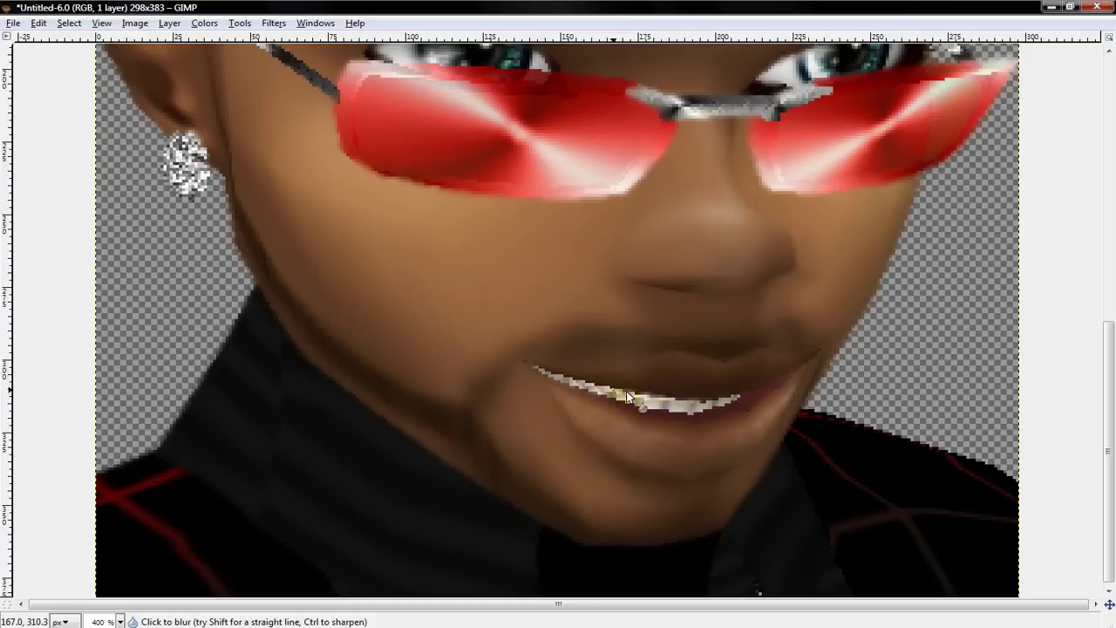
{"action": "mouse_move", "coordinate": [626, 391]}
{"action": "left_mouse_down"}
{"action": "mouse_move", "coordinate": [536, 370]}
{"action": "mouse_move", "coordinate": [620, 405]}
{"action": "mouse_move", "coordinate": [731, 405]}
{"action": "left_mouse_up"}
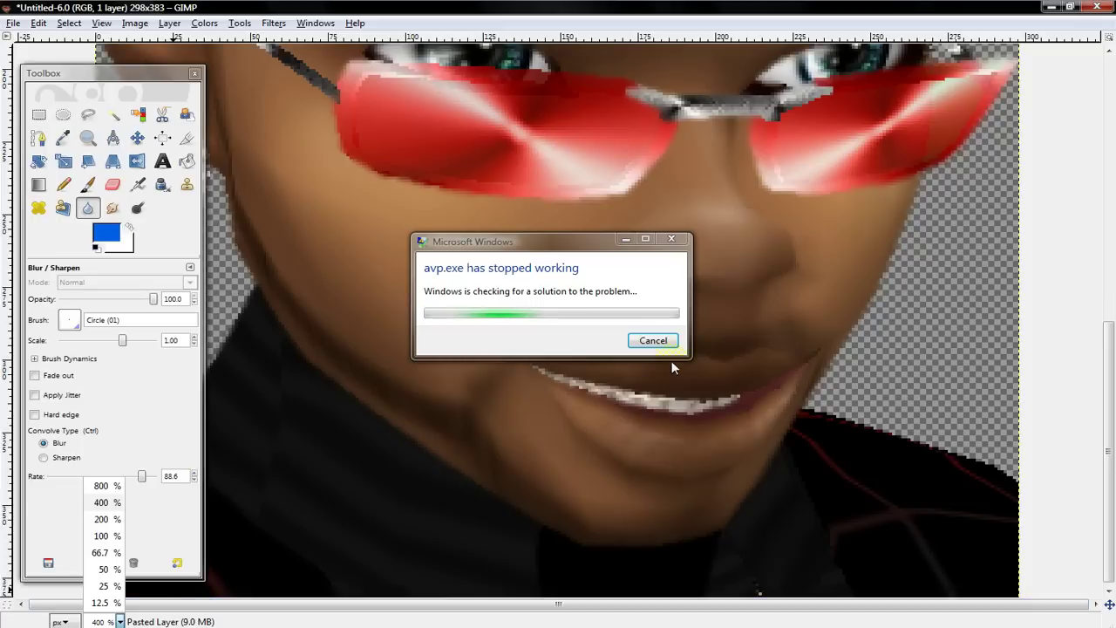
- Dismiss the avp.exe error dialogs and add a new 298 × 383 px layer filled with transparency
{"action": "left_click", "coordinate": [652, 342]}
{"action": "left_click", "coordinate": [119, 621]}
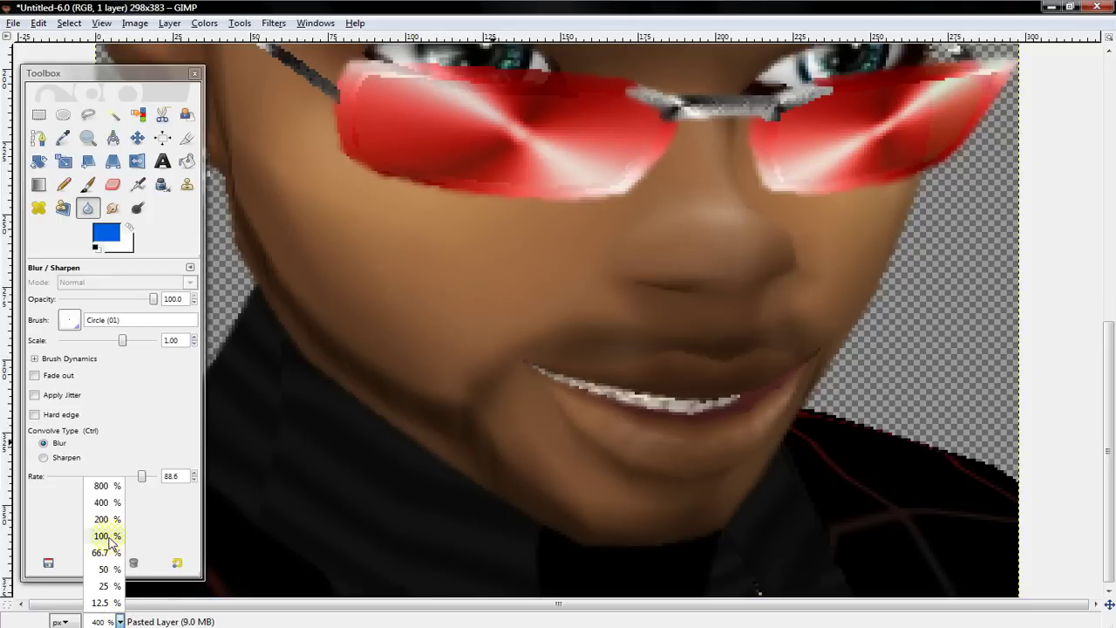
{"action": "left_click", "coordinate": [102, 536]}
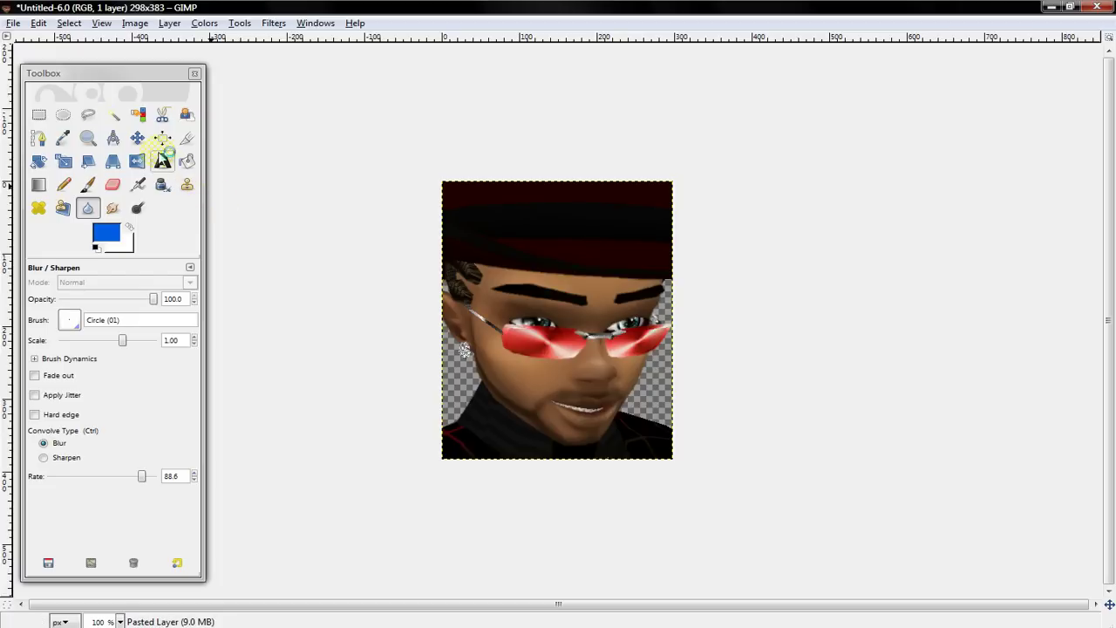
{"action": "left_click", "coordinate": [172, 25]}
{"action": "left_click", "coordinate": [175, 31]}
{"action": "left_click", "coordinate": [171, 25]}
{"action": "left_click", "coordinate": [174, 38]}
{"action": "left_click", "coordinate": [264, 367]}
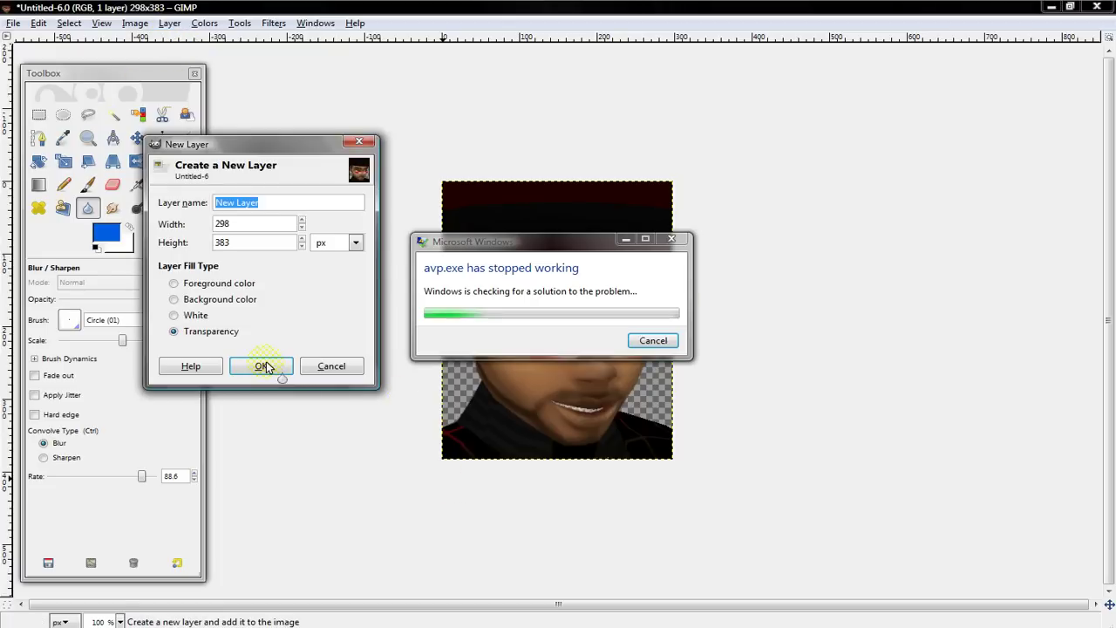
{"action": "left_click", "coordinate": [653, 340]}
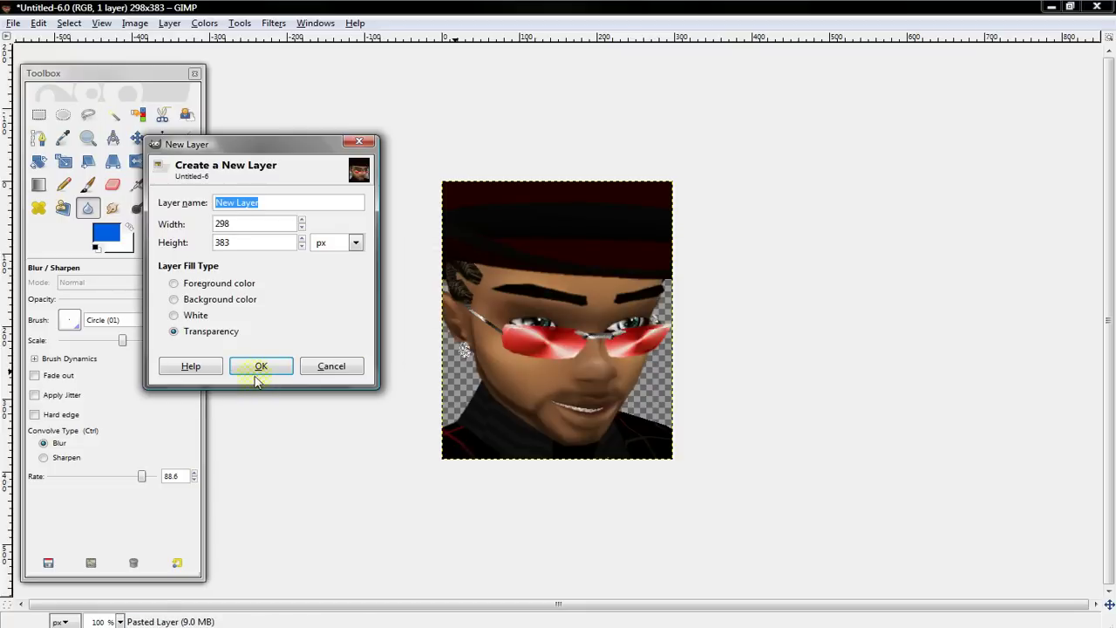
{"action": "left_click", "coordinate": [256, 373]}
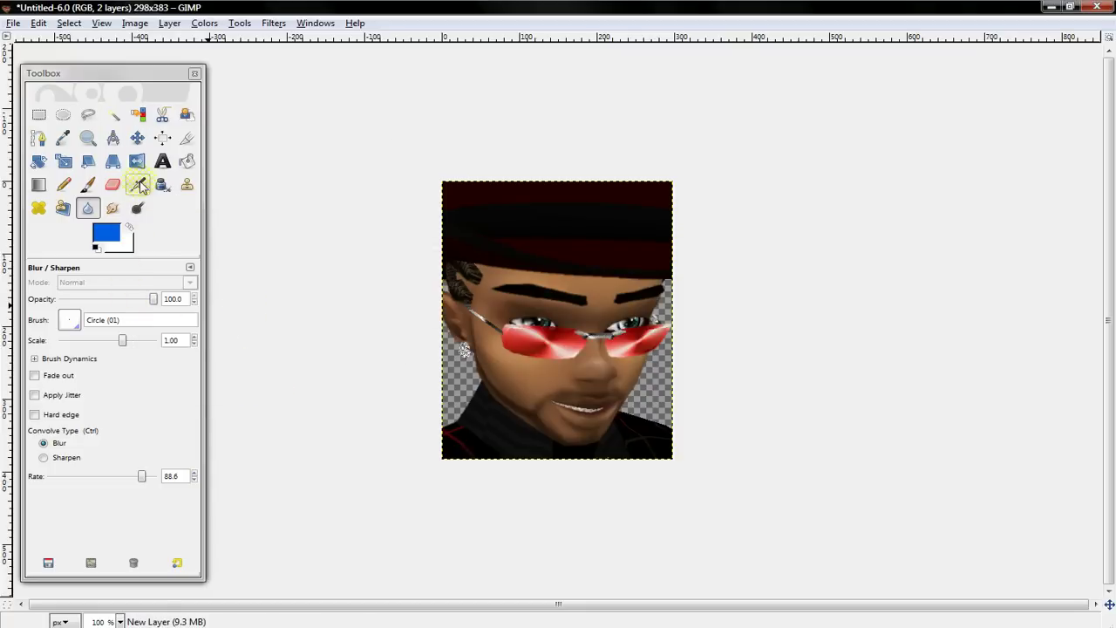
- Activate the Paintbrush and show the Layers dialog beside the portrait with the new layer selected
{"action": "left_click", "coordinate": [87, 184]}
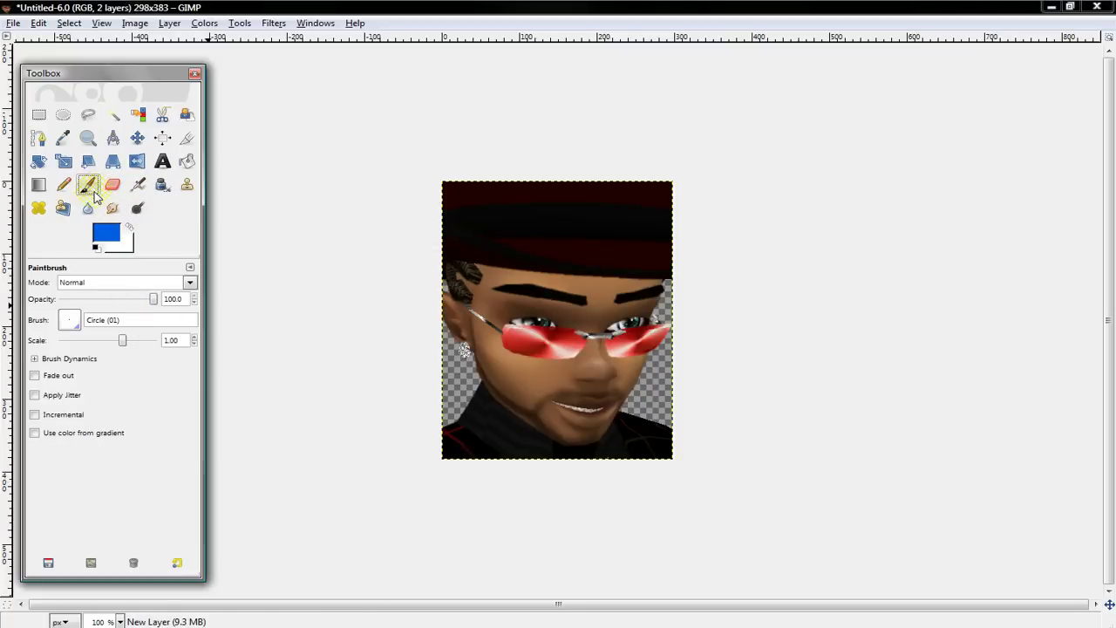
{"action": "left_click", "coordinate": [309, 24]}
{"action": "mouse_move", "coordinate": [353, 54]}
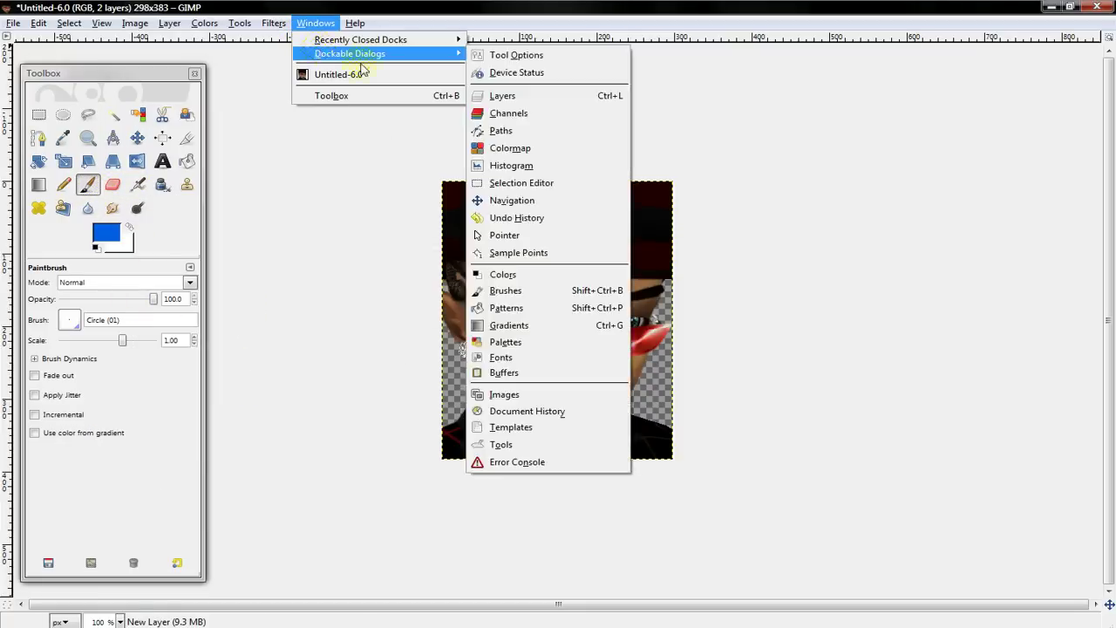
{"action": "left_click", "coordinate": [529, 98]}
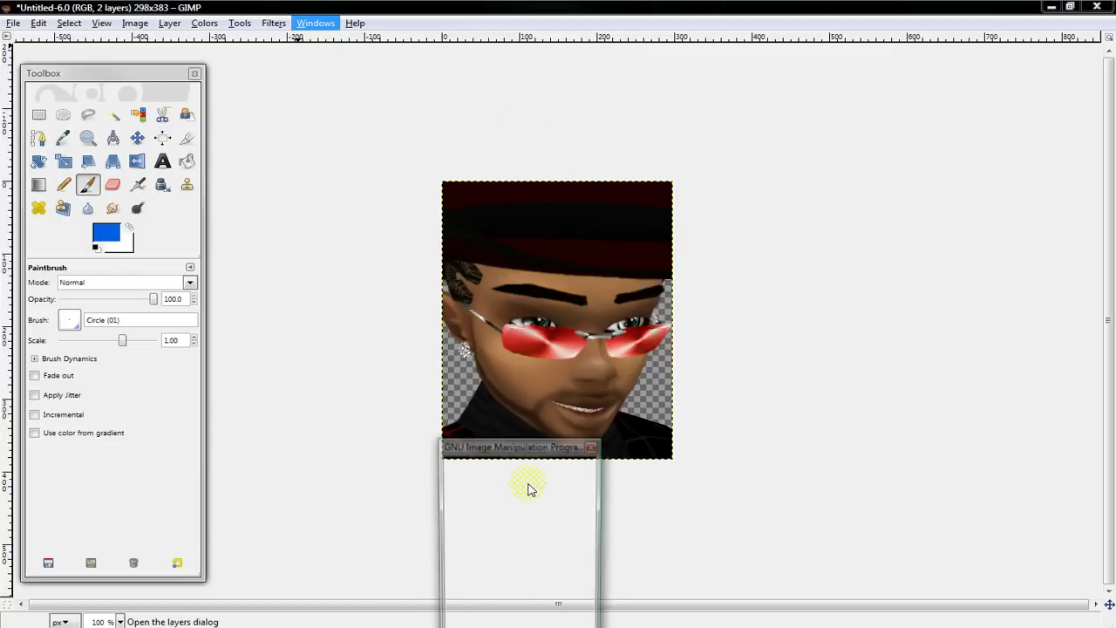
{"action": "mouse_move", "coordinate": [498, 451]}
{"action": "left_mouse_down"}
{"action": "mouse_move", "coordinate": [757, 180]}
{"action": "mouse_move", "coordinate": [822, 175]}
{"action": "left_mouse_up"}
{"action": "left_click", "coordinate": [820, 271]}
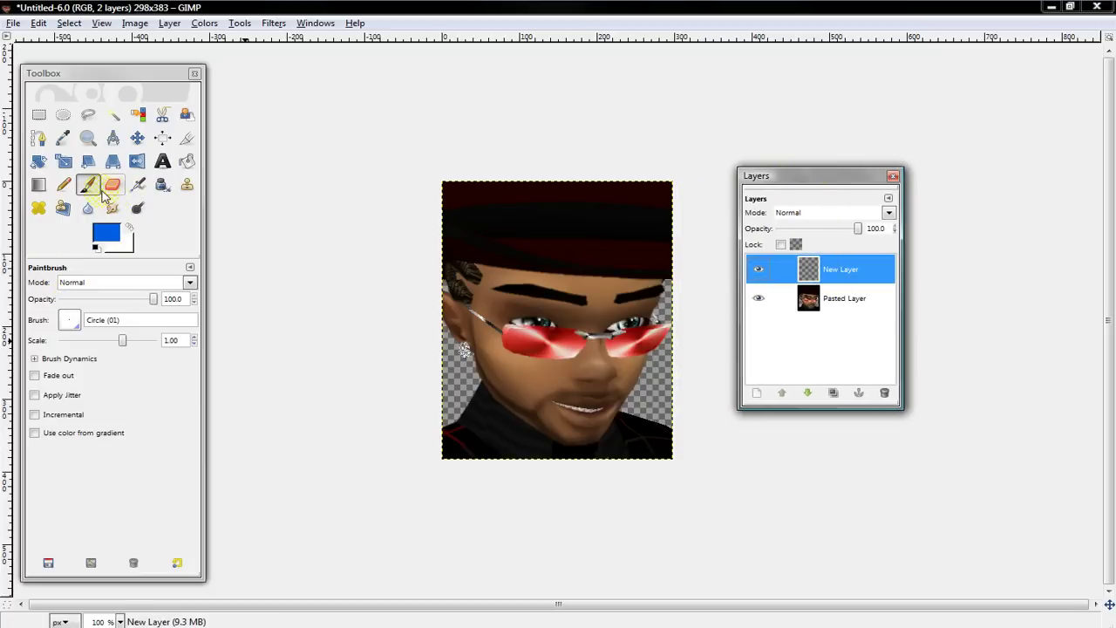
- Set the Paintbrush to the Circle (07) brush and its foreground color to white (ffffff)
{"action": "left_click", "coordinate": [67, 323]}
{"action": "left_click", "coordinate": [65, 324]}
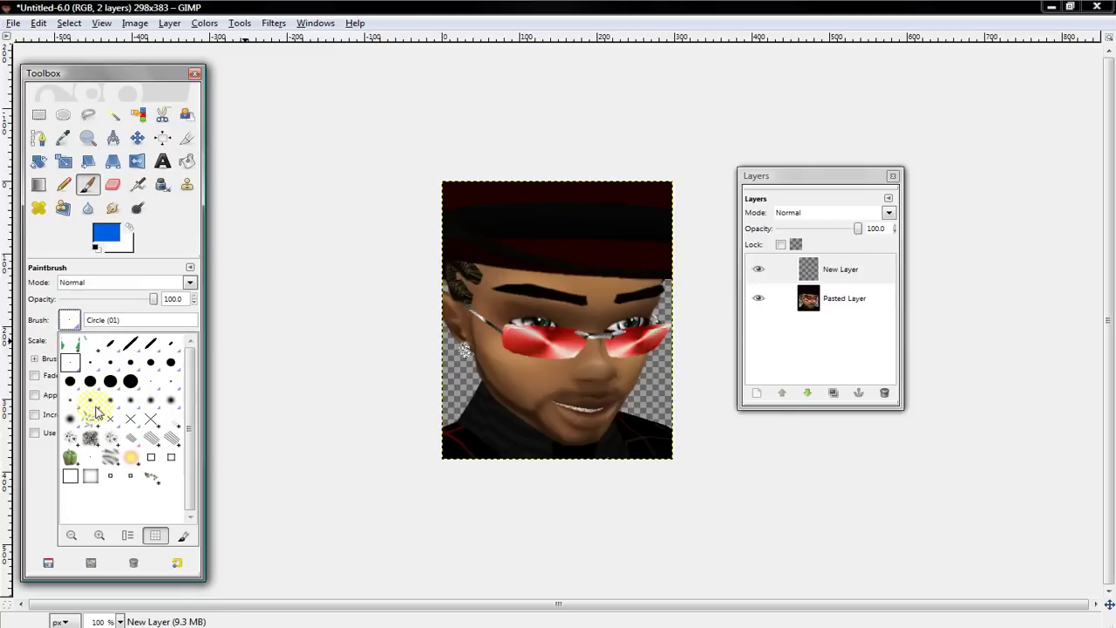
{"action": "left_click", "coordinate": [150, 362]}
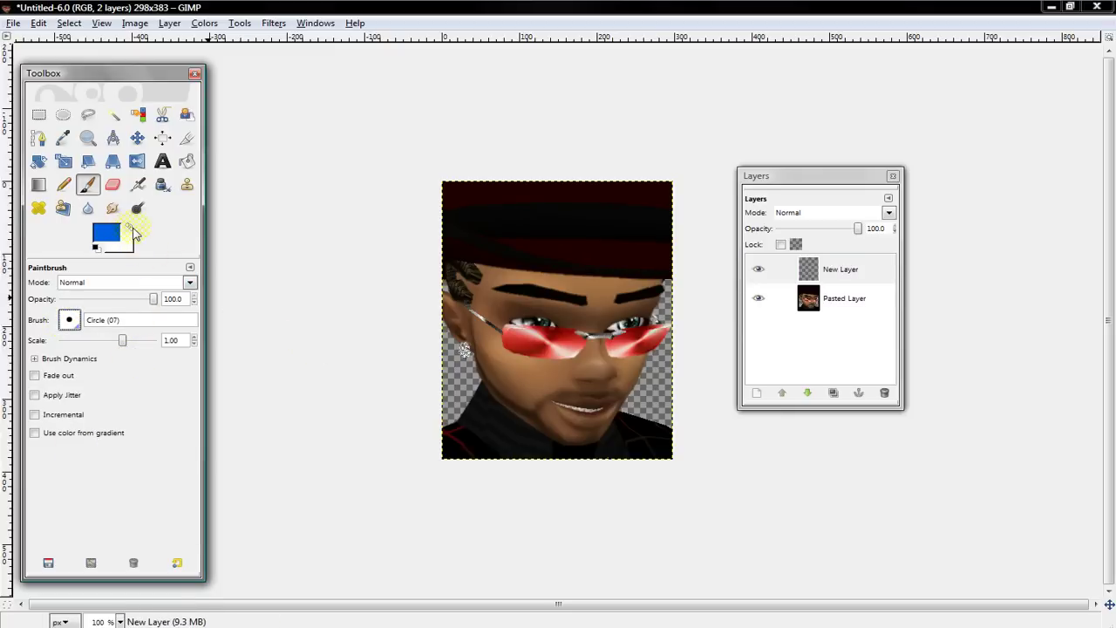
{"action": "left_click", "coordinate": [114, 236]}
{"action": "left_click", "coordinate": [380, 305]}
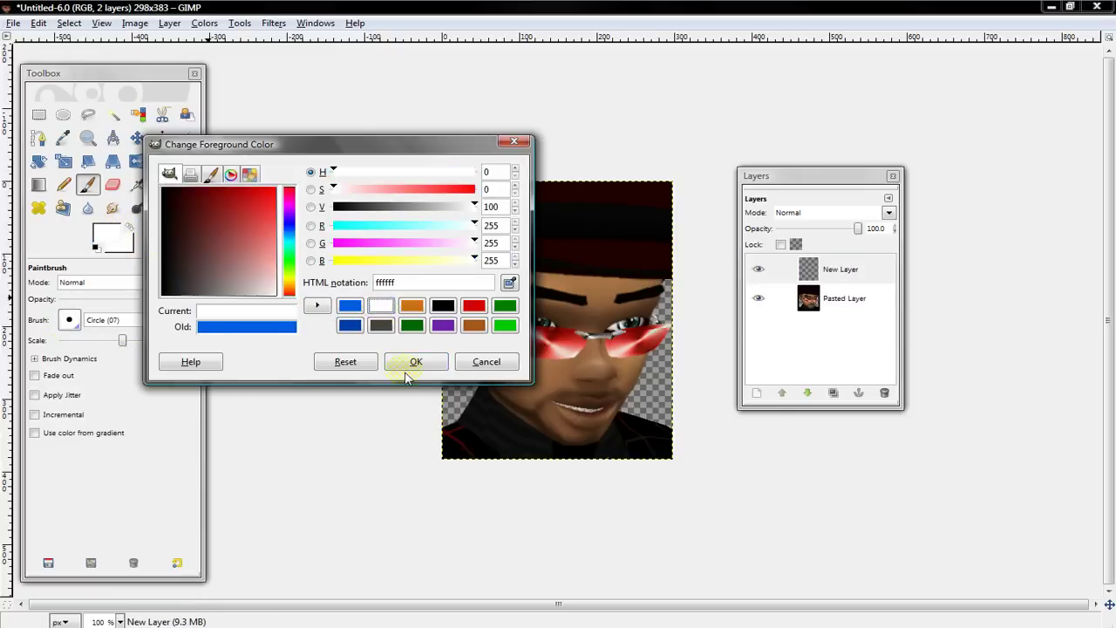
{"action": "left_click", "coordinate": [415, 363]}
{"action": "left_click", "coordinate": [120, 622]}
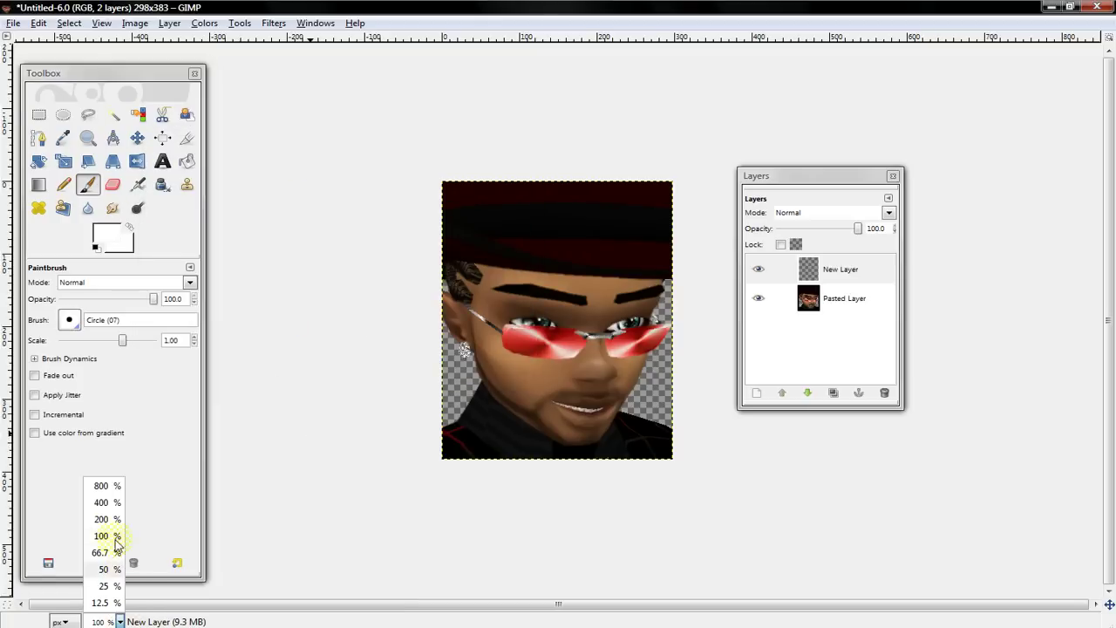
{"action": "left_click", "coordinate": [103, 519]}
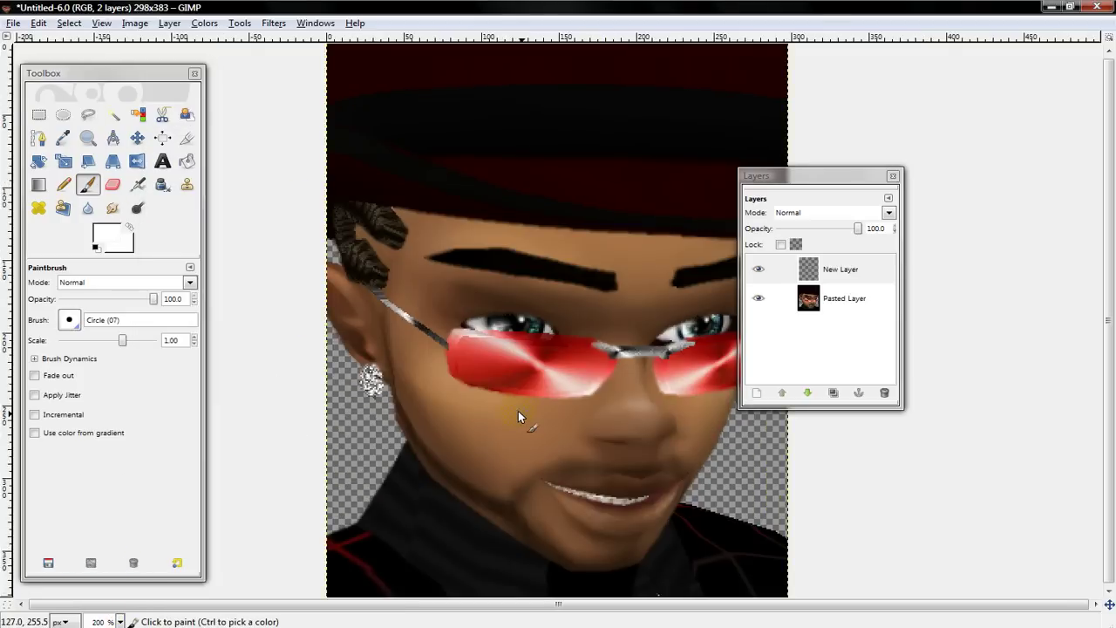
- Paint white highlight strokes on the cheeks, above both eyebrows, down the nose, under the lower lip, on the chin and along the ear
{"action": "left_click_drag", "start_coordinate": [436, 366], "coordinate": [522, 407]}
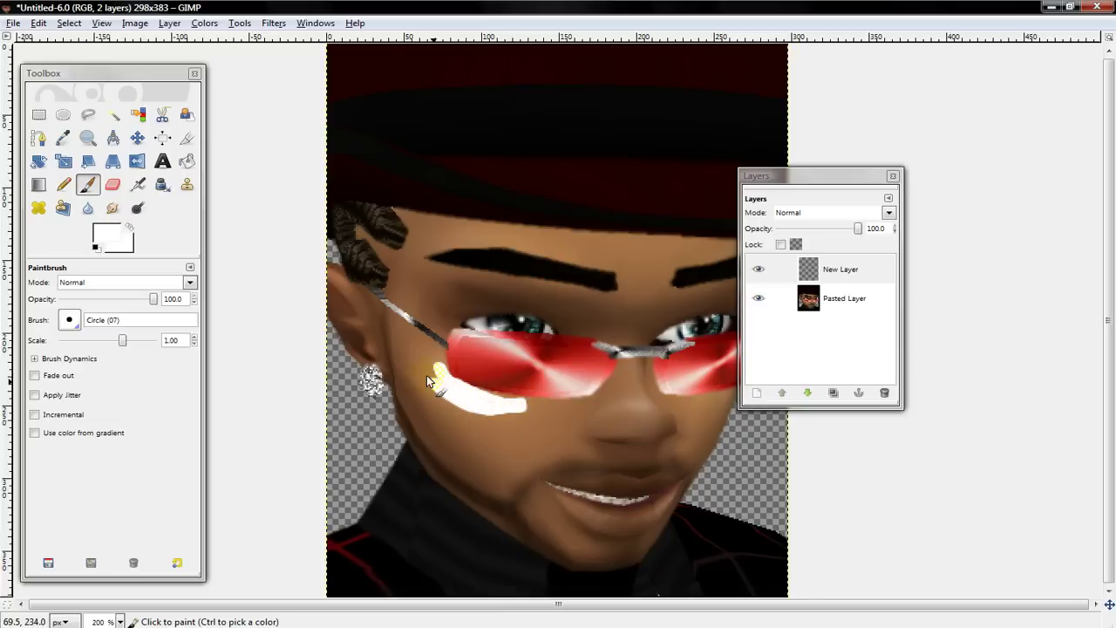
{"action": "left_click_drag", "start_coordinate": [426, 375], "coordinate": [419, 366]}
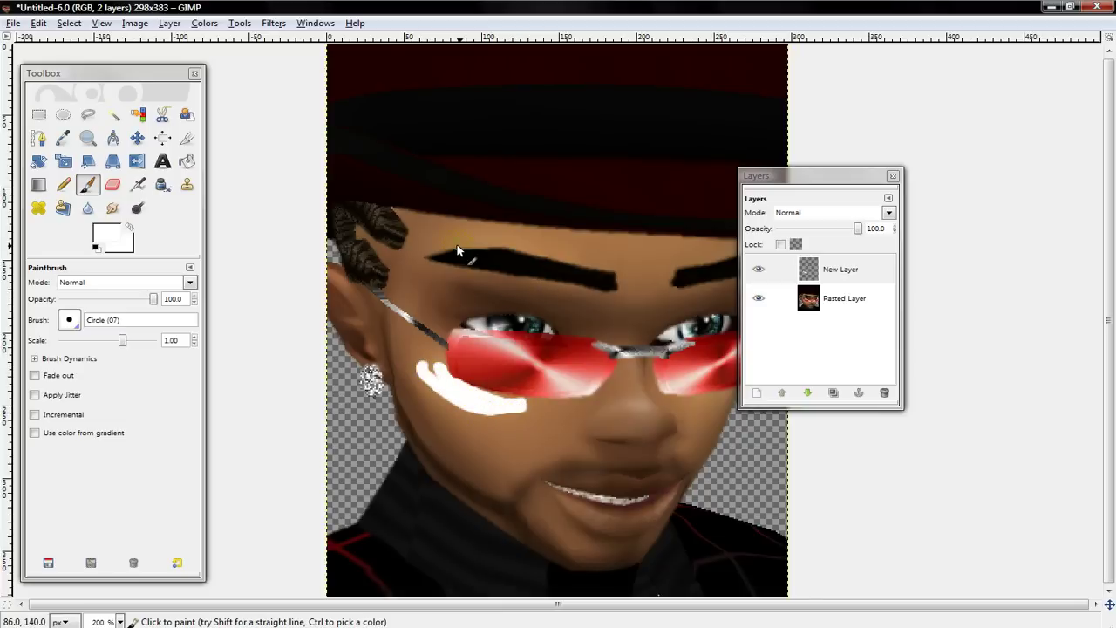
{"action": "left_click_drag", "start_coordinate": [453, 245], "coordinate": [614, 255]}
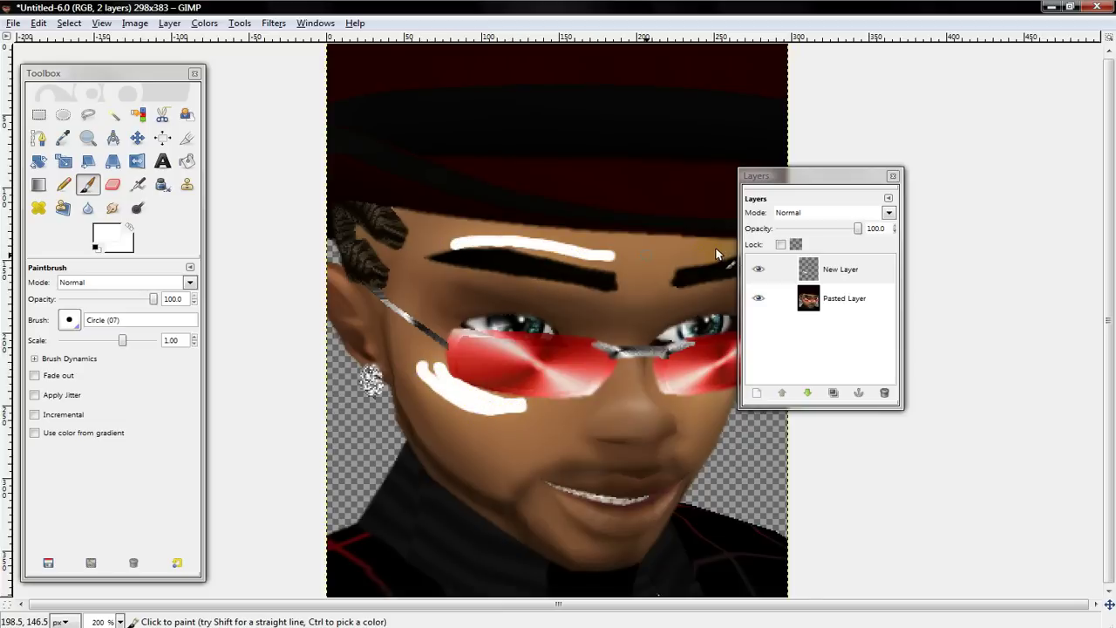
{"action": "left_click_drag", "start_coordinate": [636, 371], "coordinate": [644, 421]}
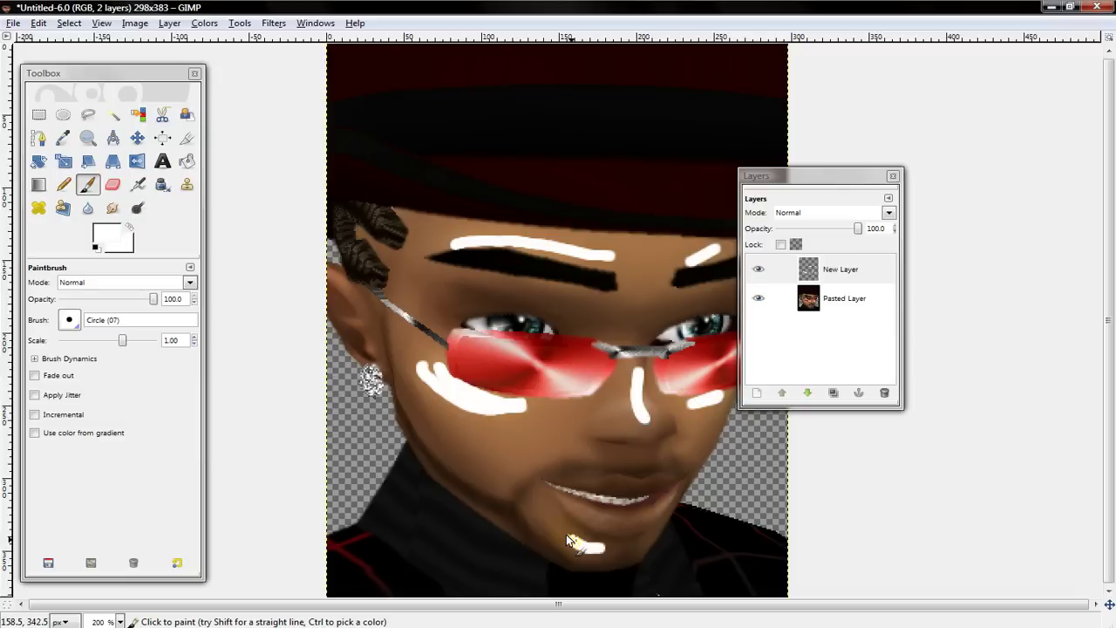
{"action": "mouse_move", "coordinate": [551, 517]}
{"action": "left_mouse_down"}
{"action": "mouse_move", "coordinate": [590, 544]}
{"action": "mouse_move", "coordinate": [674, 499]}
{"action": "left_mouse_up"}
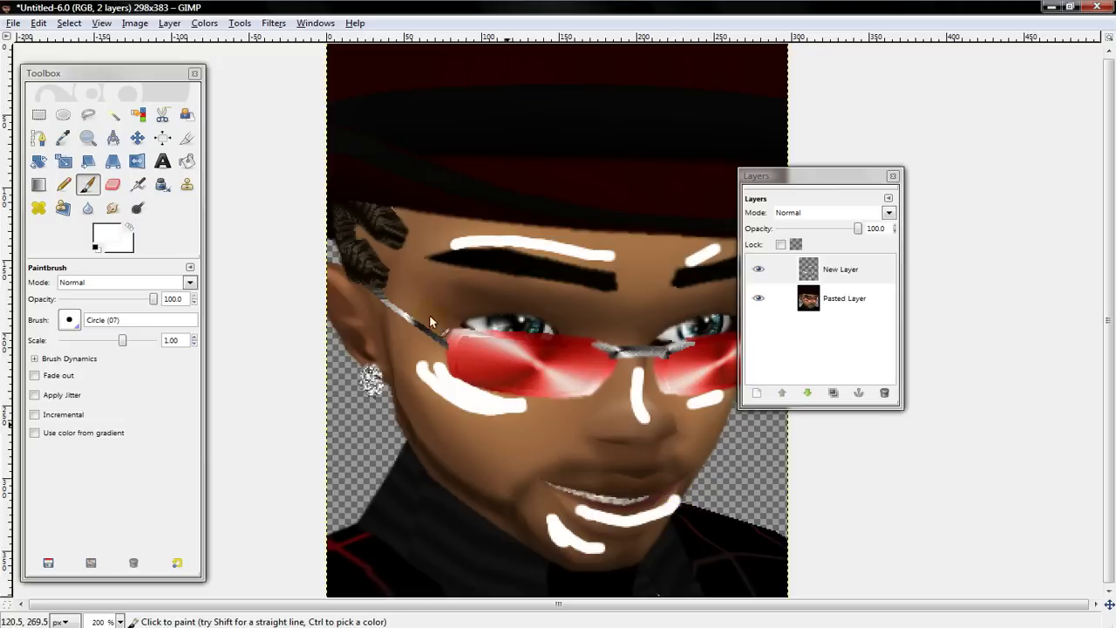
{"action": "left_click", "coordinate": [373, 346]}
{"action": "left_click_drag", "start_coordinate": [347, 296], "coordinate": [330, 269]}
{"action": "left_click_drag", "start_coordinate": [456, 240], "coordinate": [435, 250]}
{"action": "mouse_move", "coordinate": [422, 341]}
{"action": "left_mouse_down"}
{"action": "mouse_move", "coordinate": [425, 364]}
{"action": "mouse_move", "coordinate": [406, 328]}
{"action": "left_mouse_up"}
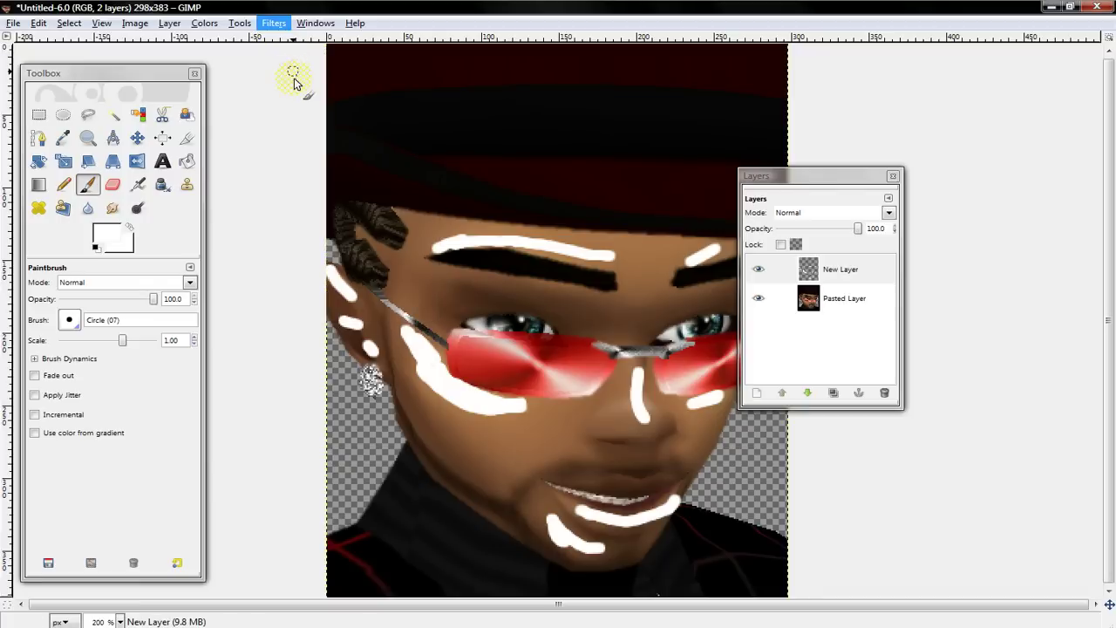
- Apply a Gaussian Blur with a 24 px horizontal and vertical radius to the white highlight strokes
{"action": "left_click", "coordinate": [275, 22]}
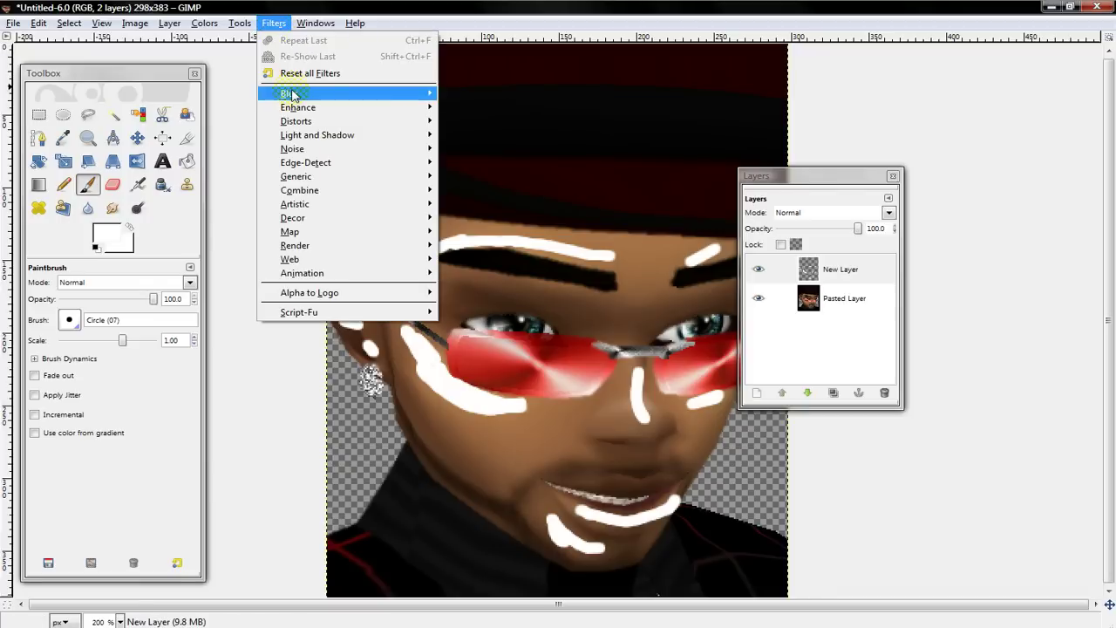
{"action": "mouse_move", "coordinate": [292, 94]}
{"action": "left_click", "coordinate": [466, 104]}
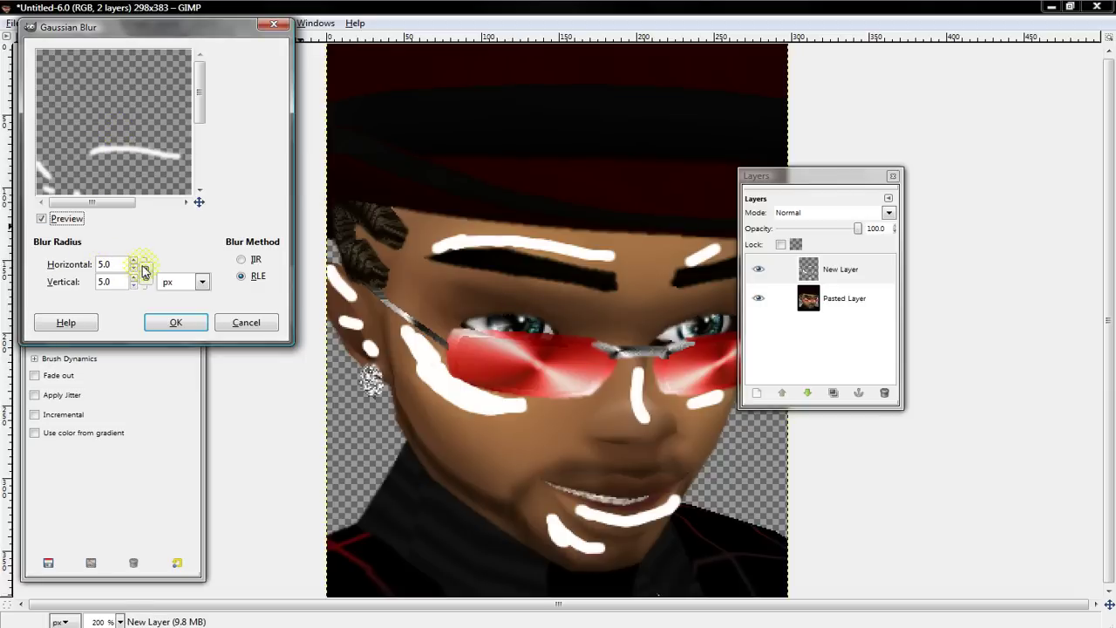
{"action": "left_click", "coordinate": [133, 259]}
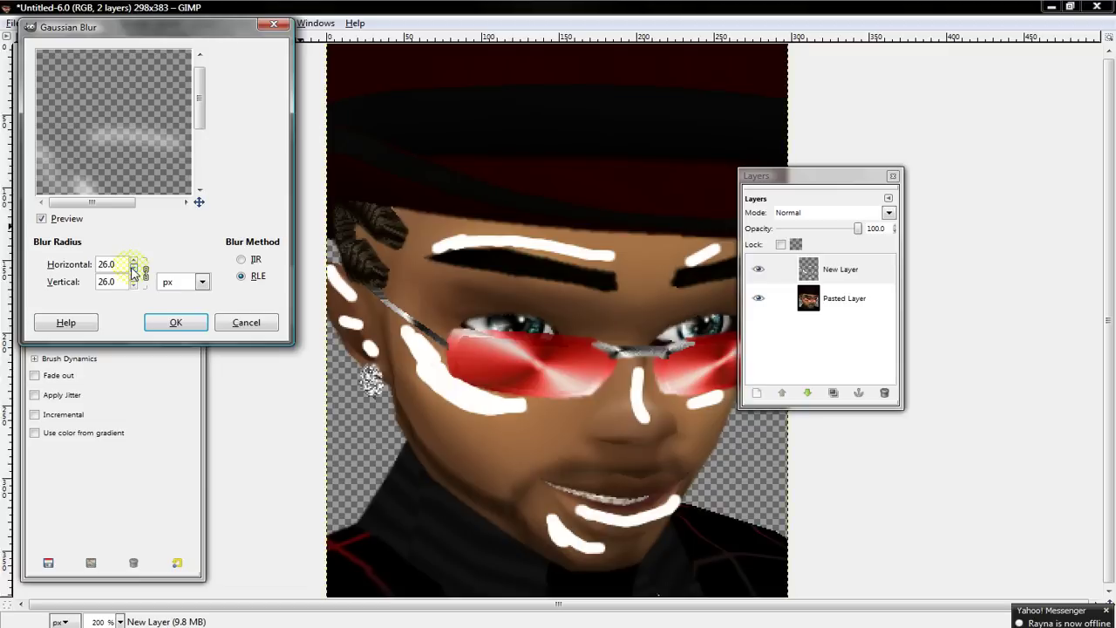
{"action": "left_click", "coordinate": [132, 268]}
{"action": "left_click", "coordinate": [133, 267]}
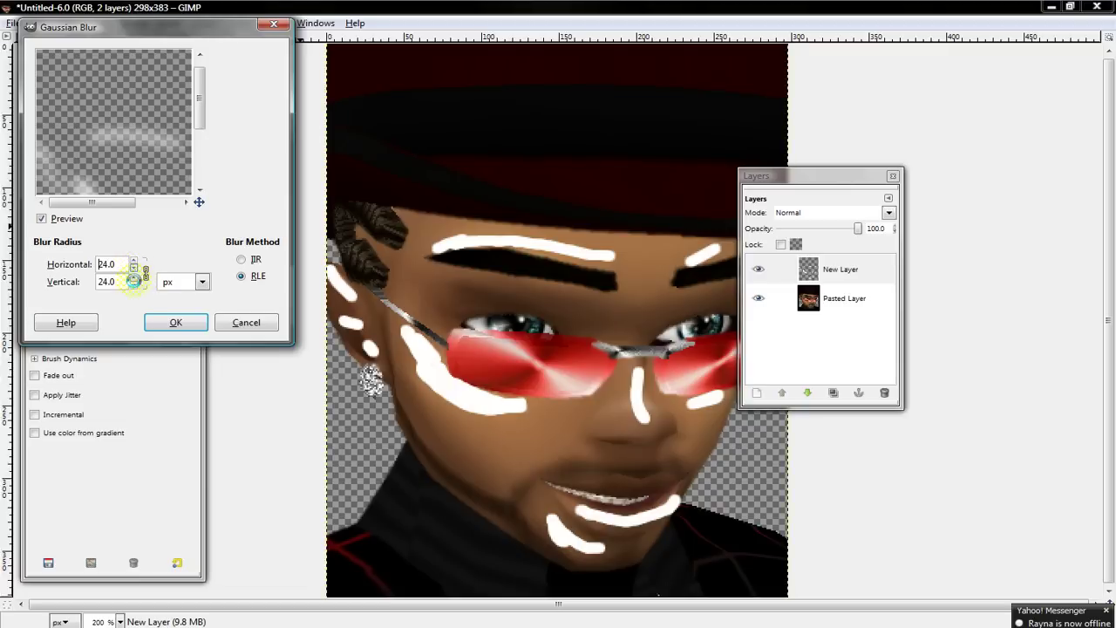
{"action": "left_click", "coordinate": [175, 325]}
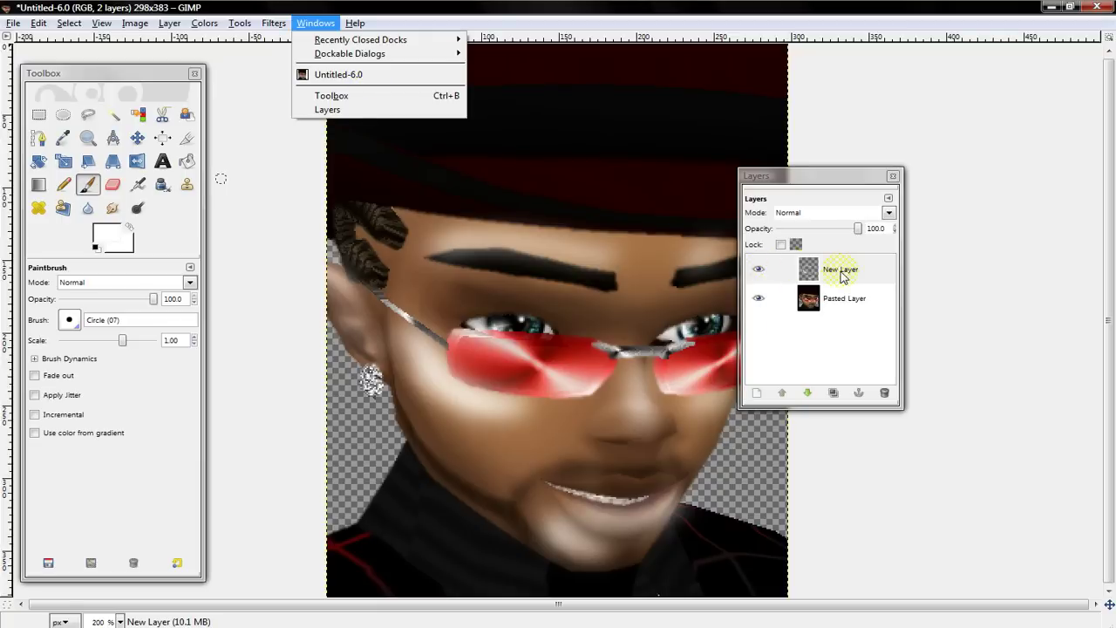
- Set the blend mode of the white highlight layer to Overlay
{"action": "left_click", "coordinate": [824, 217]}
{"action": "left_click", "coordinate": [822, 214]}
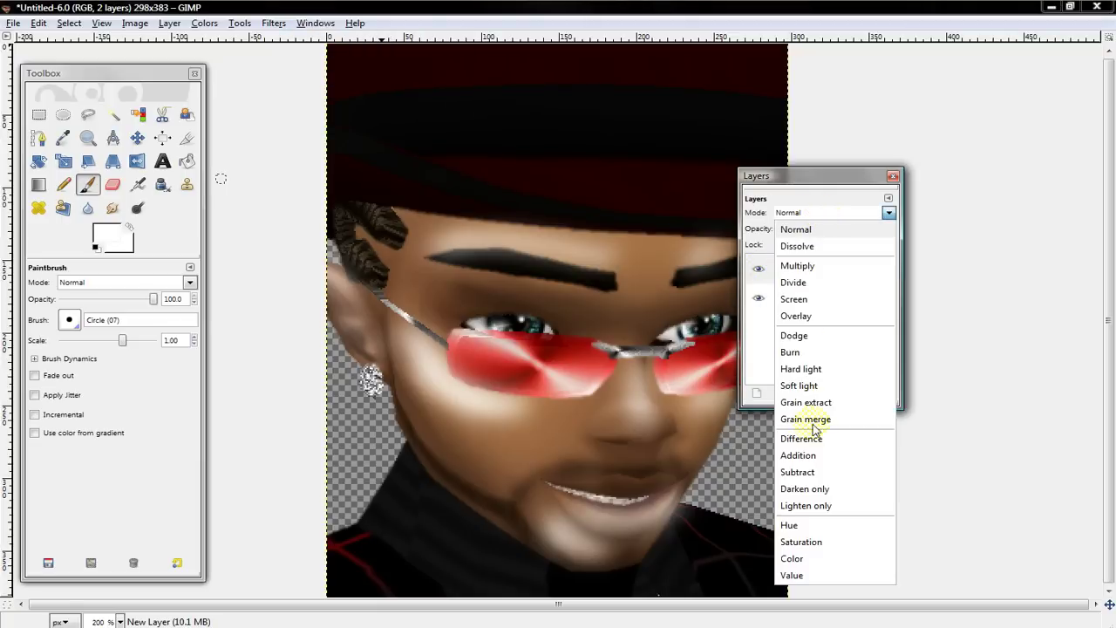
{"action": "left_click", "coordinate": [808, 321]}
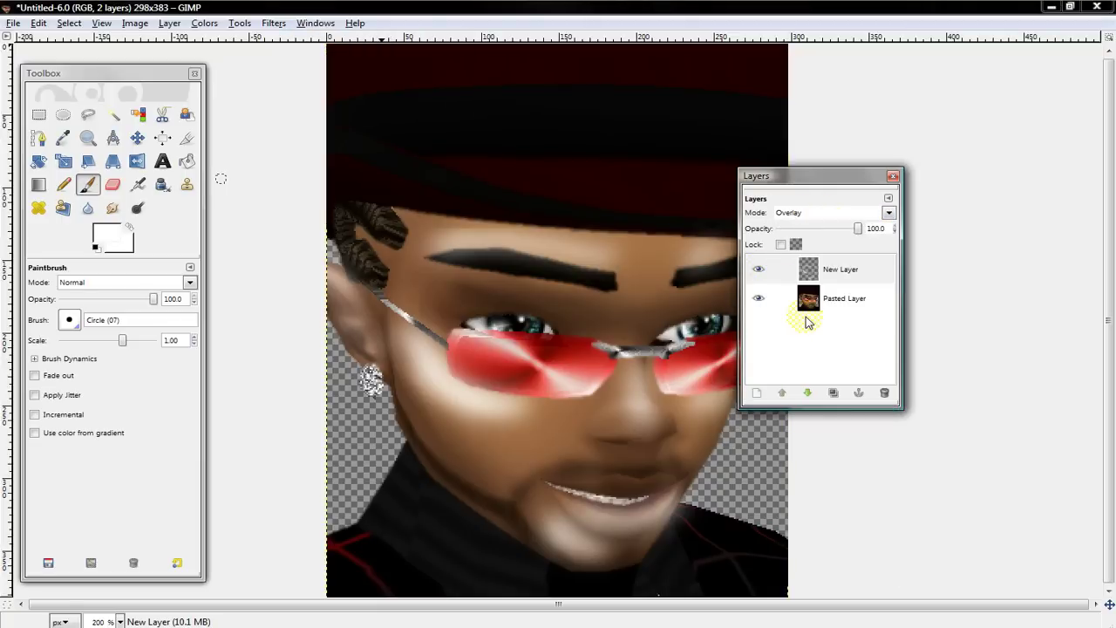
- Move the Layers dialog off the face, lower the highlight layer's opacity to 46.5, and close the dialog
{"action": "left_click_drag", "start_coordinate": [772, 176], "coordinate": [830, 191]}
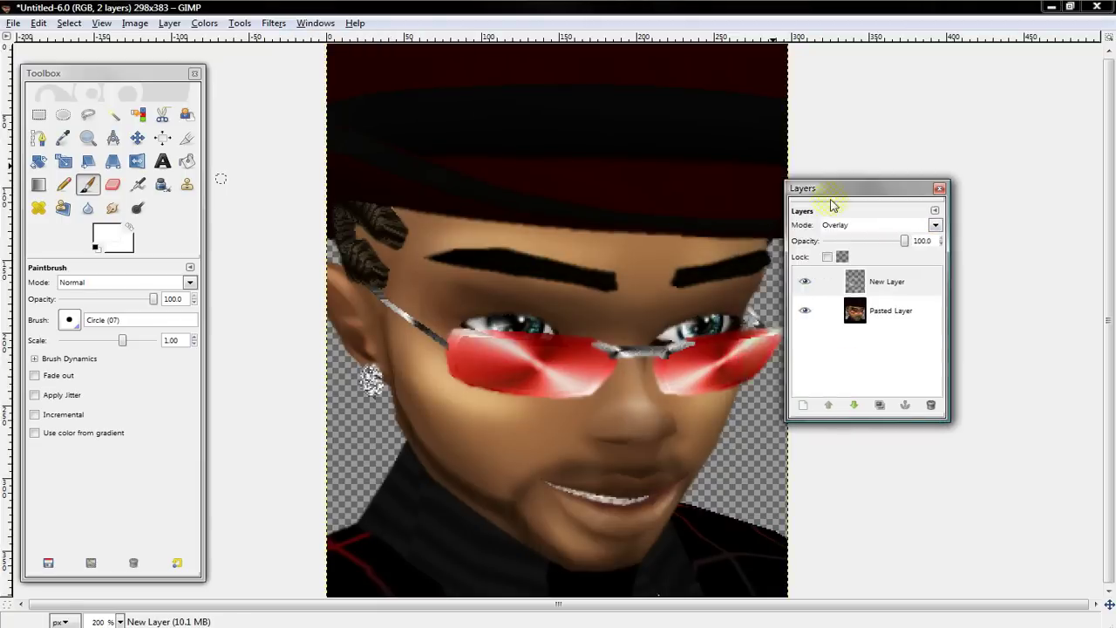
{"action": "mouse_move", "coordinate": [917, 243]}
{"action": "left_mouse_down"}
{"action": "mouse_move", "coordinate": [883, 248]}
{"action": "mouse_move", "coordinate": [897, 250]}
{"action": "left_mouse_up"}
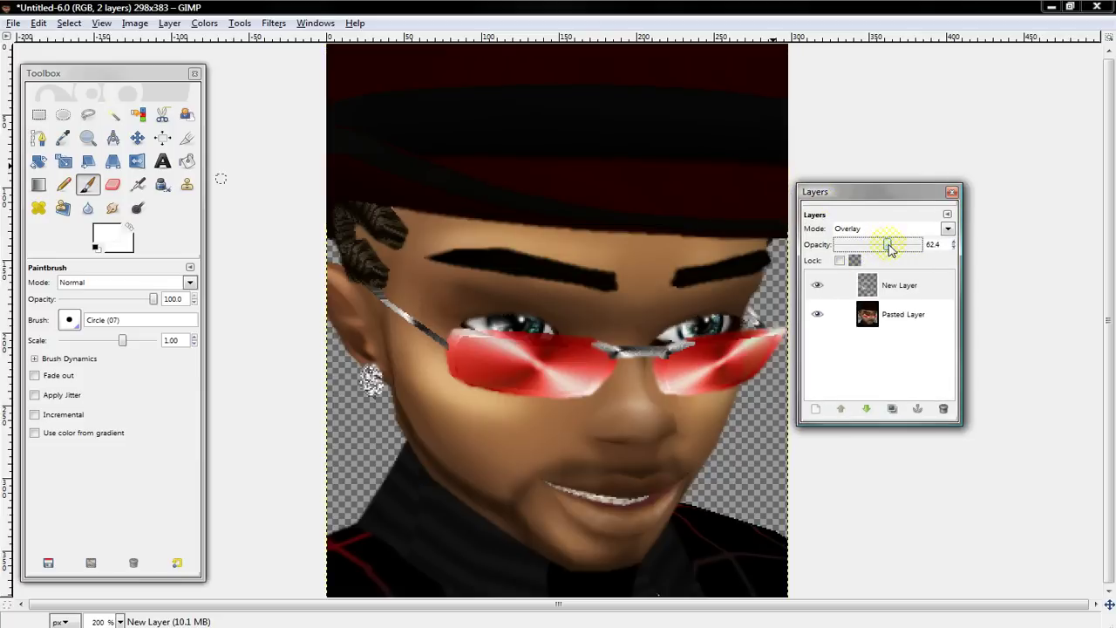
{"action": "left_click", "coordinate": [663, 342]}
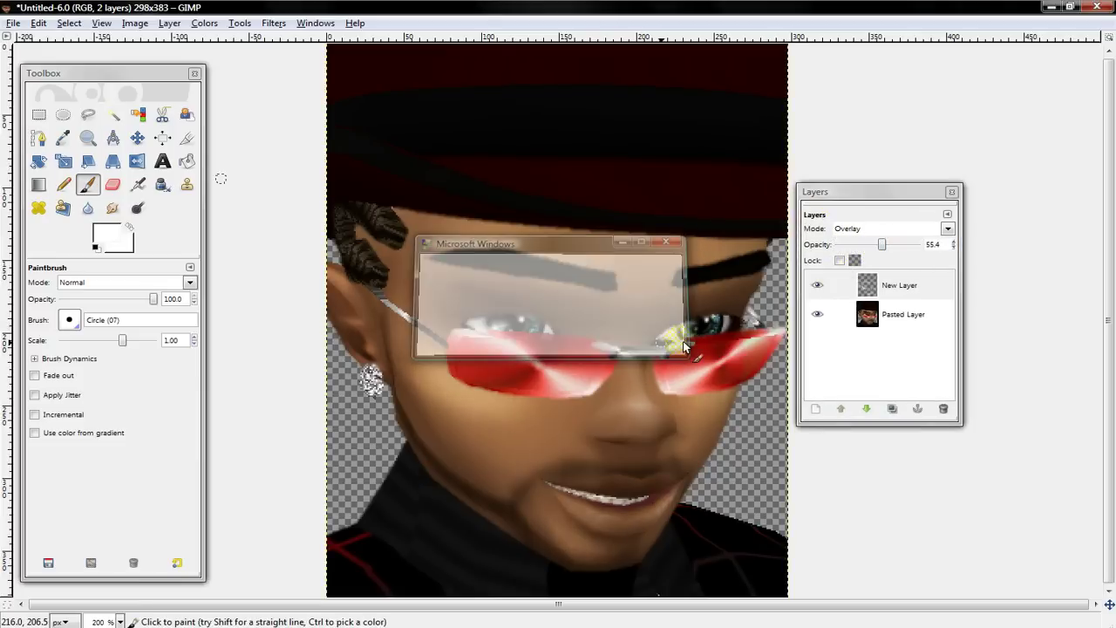
{"action": "mouse_move", "coordinate": [884, 247]}
{"action": "left_mouse_down"}
{"action": "mouse_move", "coordinate": [837, 253]}
{"action": "mouse_move", "coordinate": [876, 253]}
{"action": "left_mouse_up"}
{"action": "left_click", "coordinate": [951, 192]}
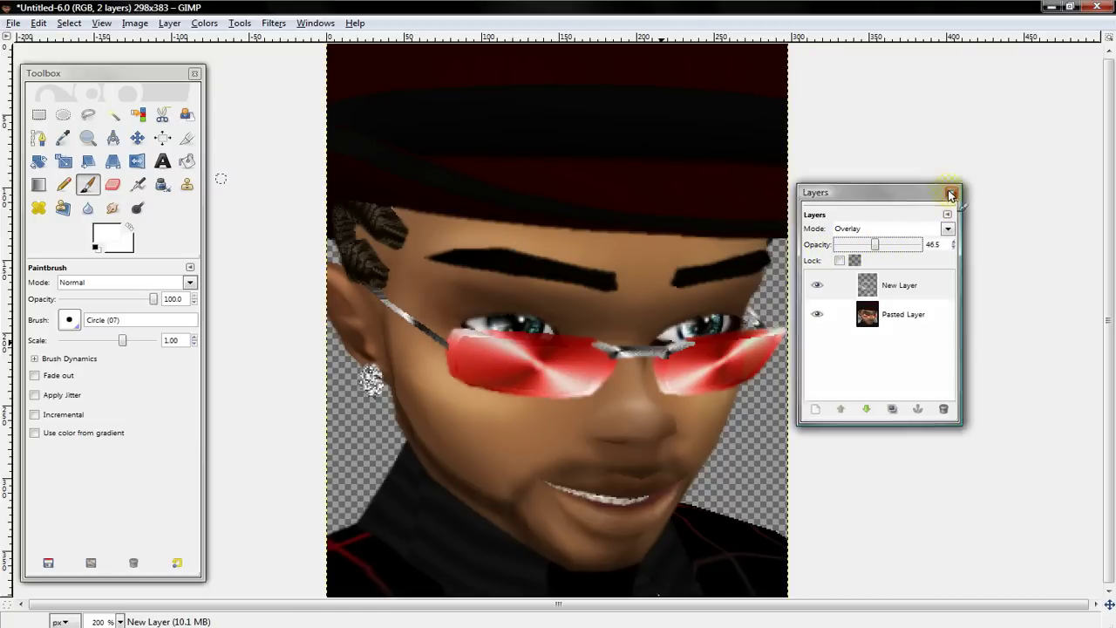
- Check the portrait at 100 % and add another 298 × 383 px layer filled with transparency
{"action": "left_click", "coordinate": [121, 622]}
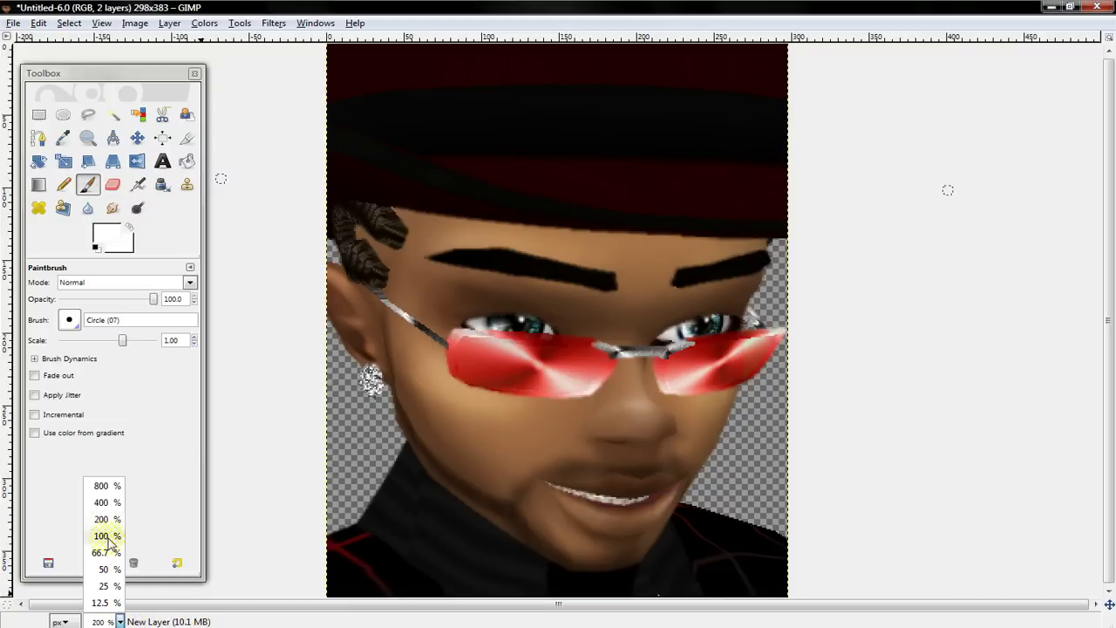
{"action": "left_click", "coordinate": [108, 532]}
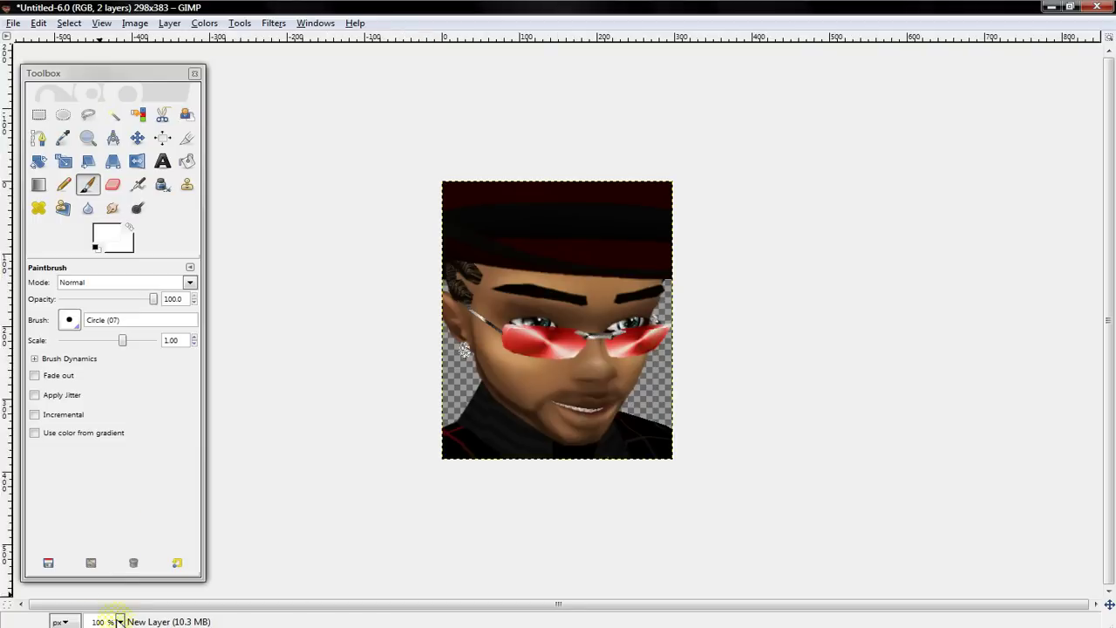
{"action": "left_click", "coordinate": [120, 621]}
{"action": "left_click", "coordinate": [108, 532]}
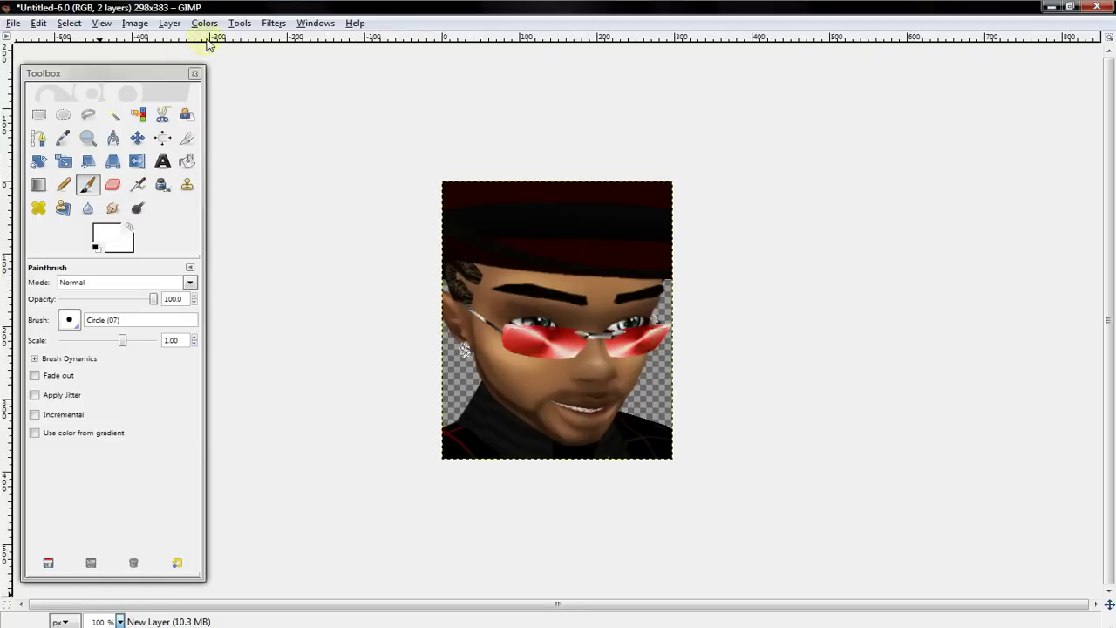
{"action": "left_click", "coordinate": [169, 23]}
{"action": "left_click", "coordinate": [174, 40]}
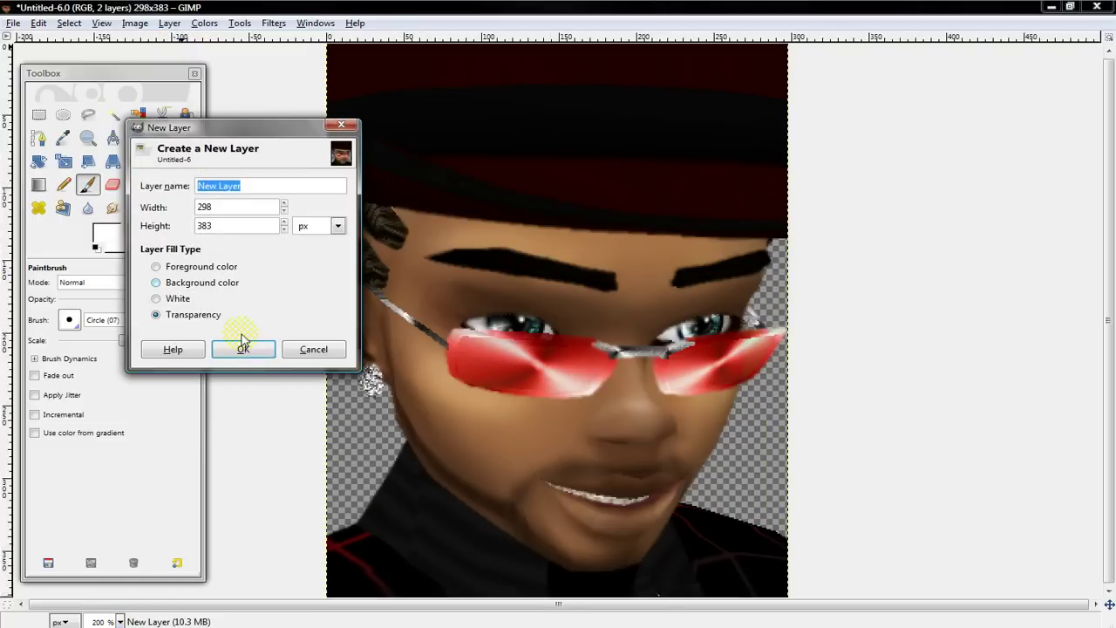
{"action": "left_click", "coordinate": [243, 348]}
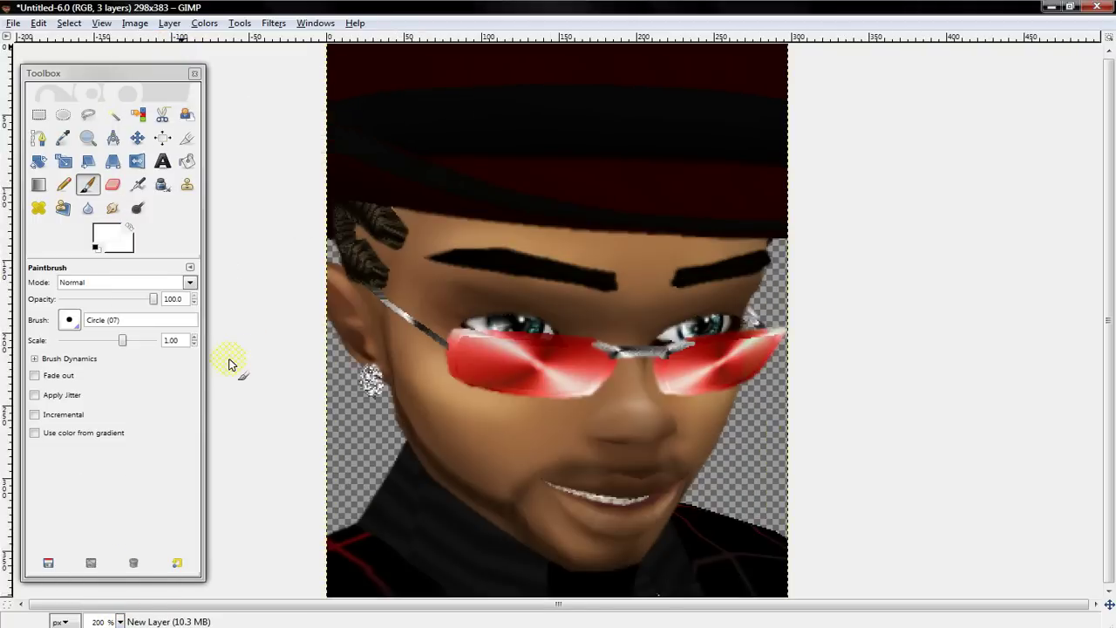
- Set the foreground color to black and choose the Circle (05) brush for the Paintbrush
{"action": "left_click", "coordinate": [122, 236]}
{"action": "left_click", "coordinate": [443, 305]}
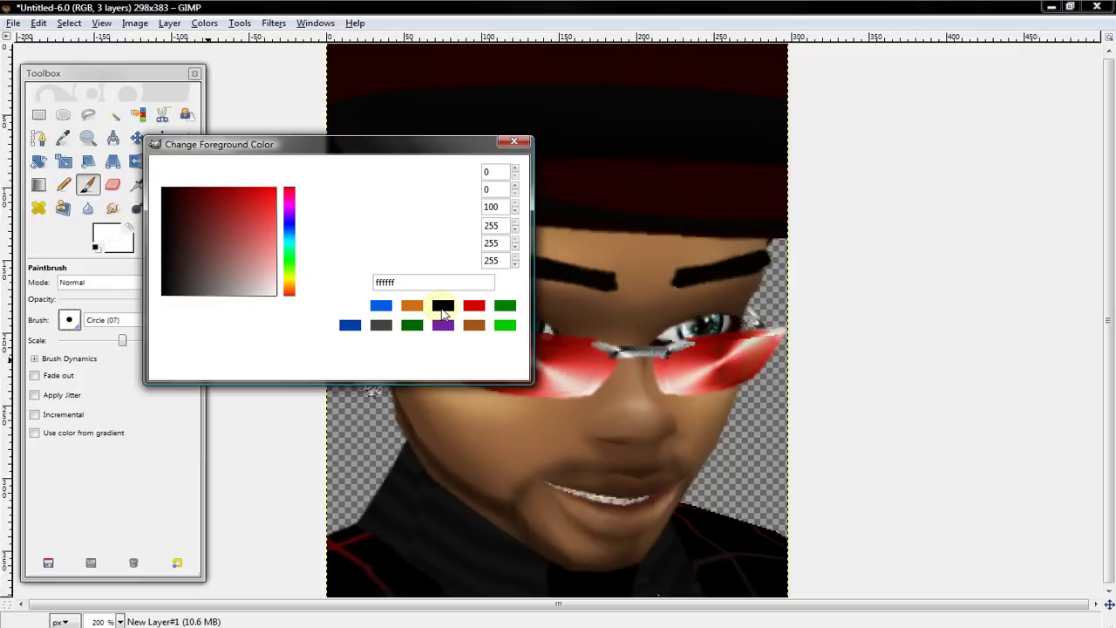
{"action": "left_click", "coordinate": [417, 362]}
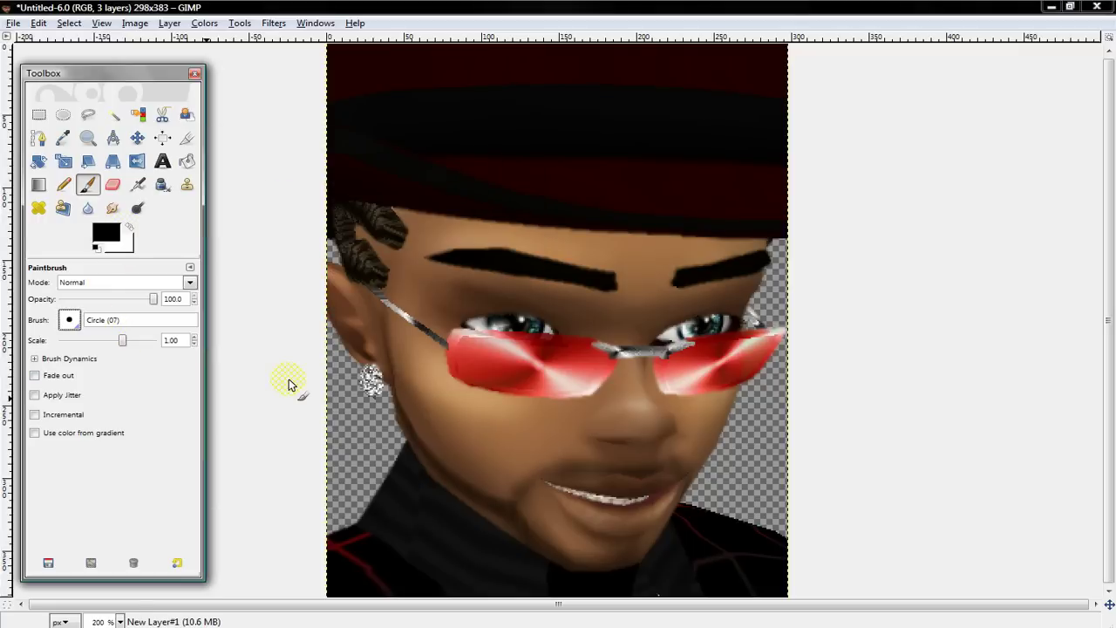
{"action": "left_click", "coordinate": [70, 320]}
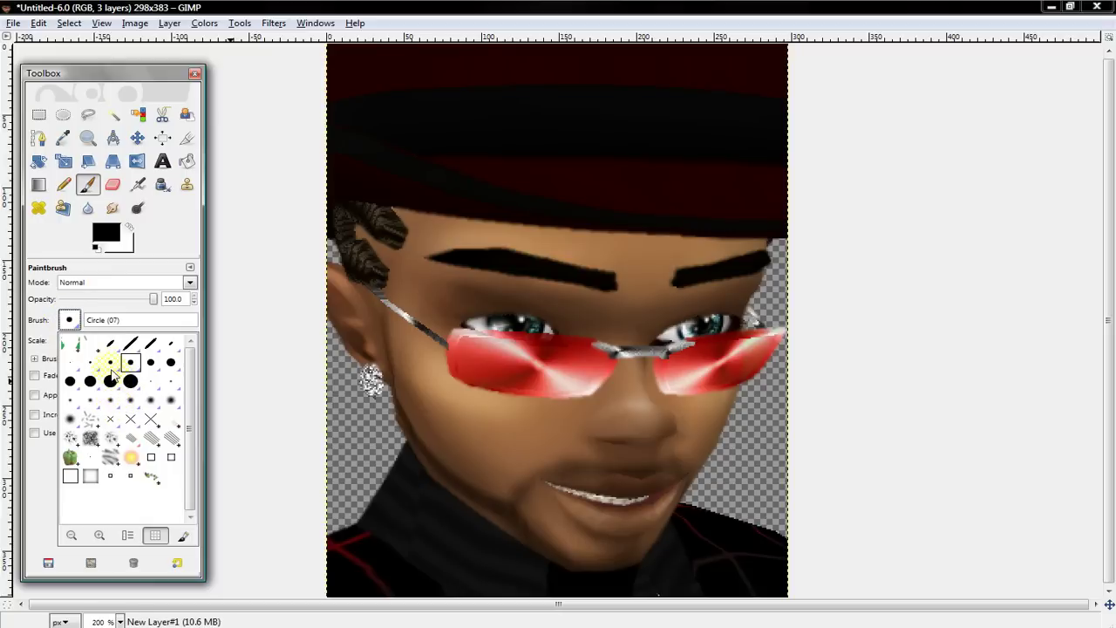
{"action": "left_click", "coordinate": [114, 367]}
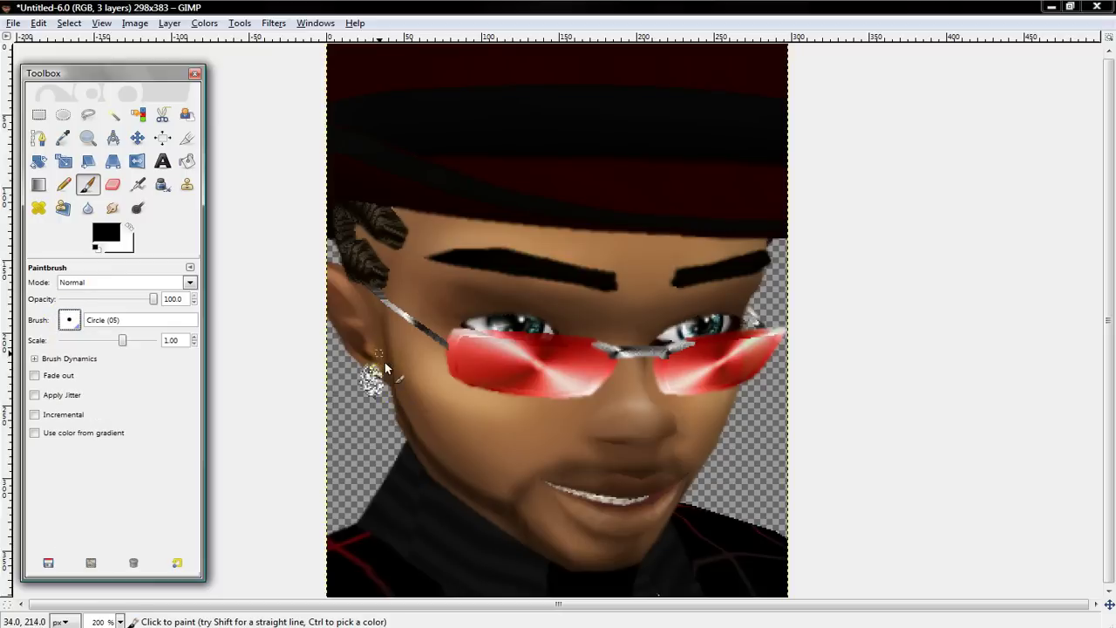
- Paint black shadow strokes along the ear, jawline, nostrils, chin crease, upper eyelids, hairline, hat brim and far side of the face
{"action": "left_click_drag", "start_coordinate": [384, 358], "coordinate": [358, 288]}
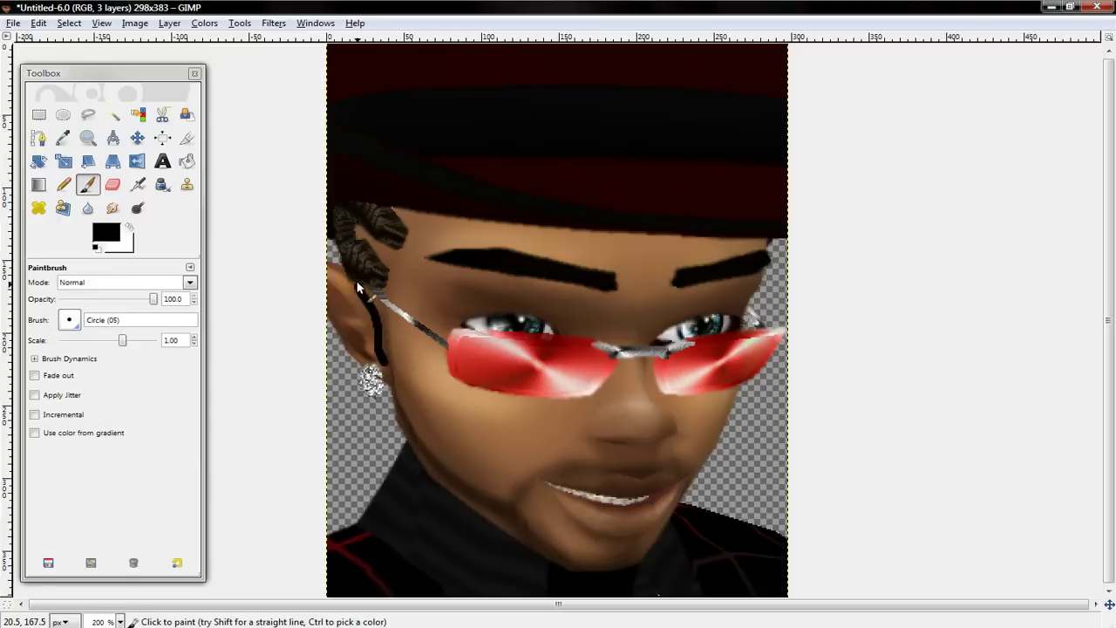
{"action": "left_click", "coordinate": [354, 342]}
{"action": "mouse_move", "coordinate": [644, 550]}
{"action": "left_mouse_down"}
{"action": "mouse_move", "coordinate": [624, 565]}
{"action": "mouse_move", "coordinate": [577, 569]}
{"action": "mouse_move", "coordinate": [533, 548]}
{"action": "left_mouse_up"}
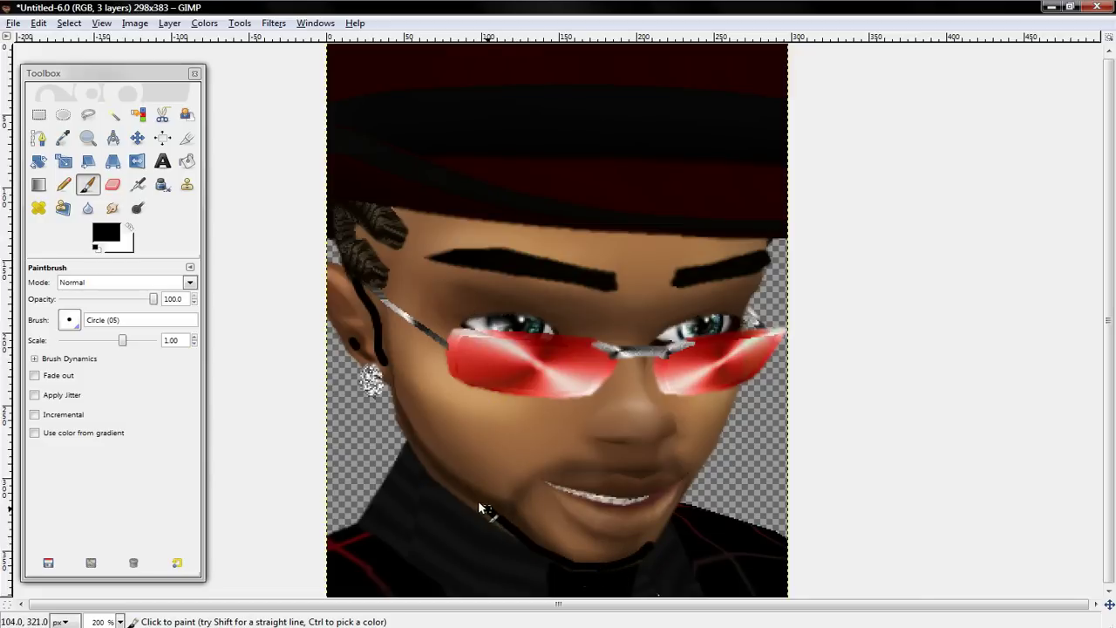
{"action": "mouse_move", "coordinate": [442, 482]}
{"action": "left_mouse_down"}
{"action": "mouse_move", "coordinate": [394, 406]}
{"action": "mouse_move", "coordinate": [384, 354]}
{"action": "left_mouse_up"}
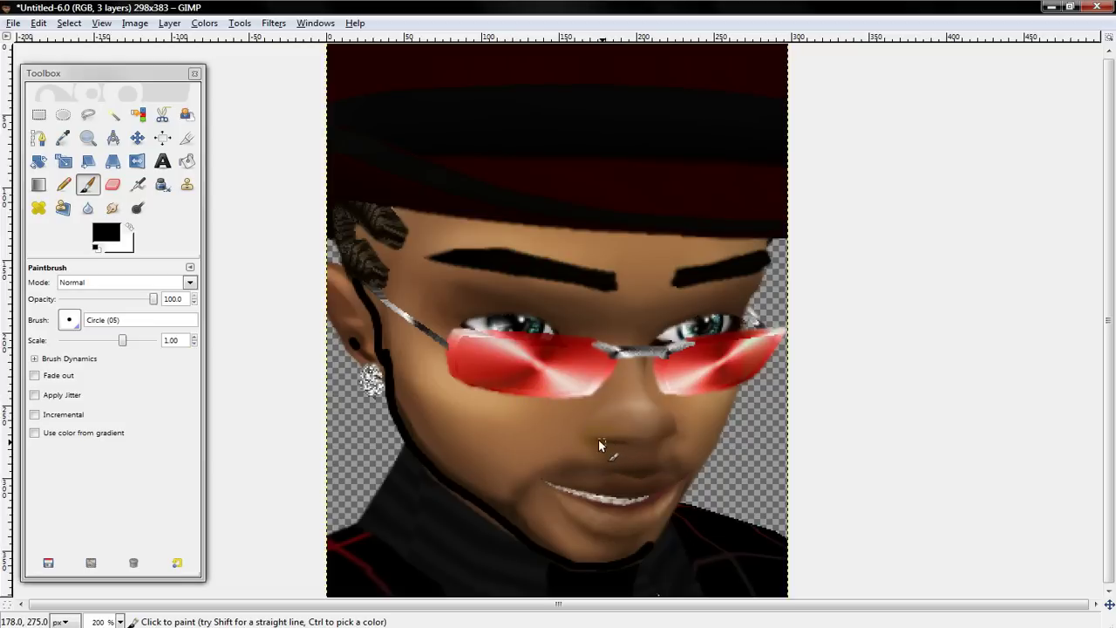
{"action": "left_click_drag", "start_coordinate": [584, 428], "coordinate": [601, 440]}
{"action": "left_click_drag", "start_coordinate": [633, 536], "coordinate": [560, 510]}
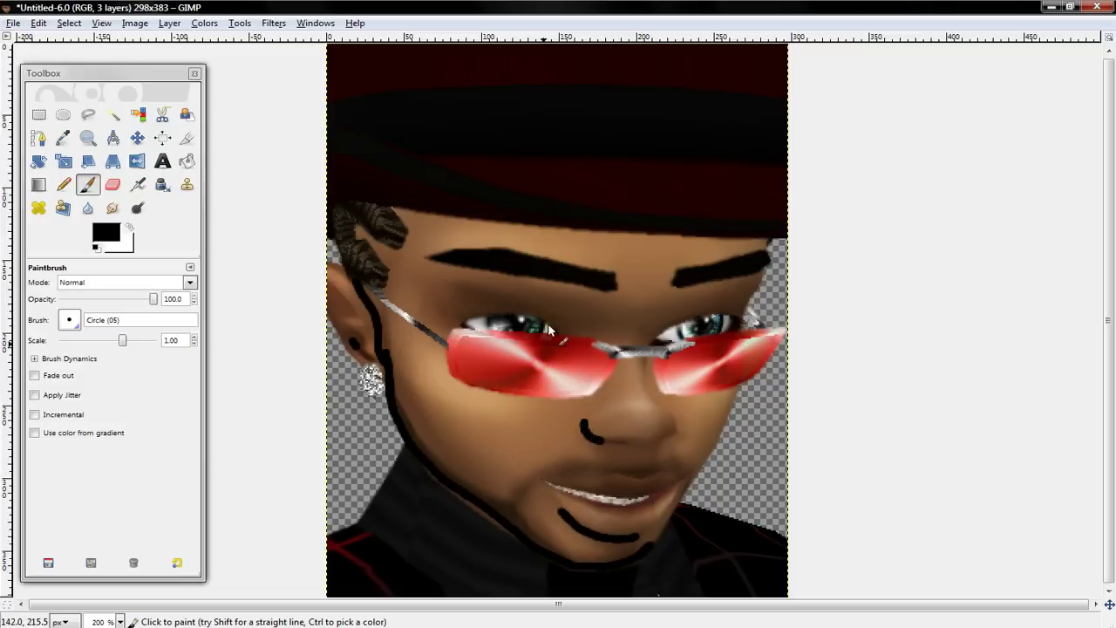
{"action": "left_click_drag", "start_coordinate": [480, 305], "coordinate": [464, 308]}
{"action": "mouse_move", "coordinate": [652, 329]}
{"action": "left_mouse_down"}
{"action": "mouse_move", "coordinate": [694, 302]}
{"action": "mouse_move", "coordinate": [750, 314]}
{"action": "left_mouse_up"}
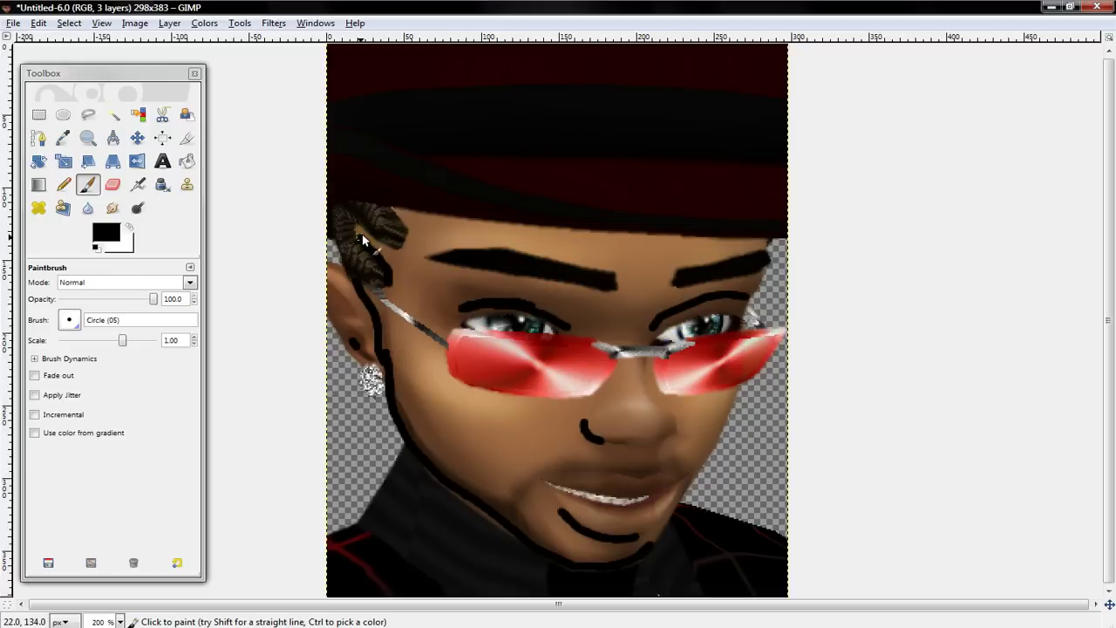
{"action": "left_click_drag", "start_coordinate": [361, 235], "coordinate": [378, 242]}
{"action": "left_click_drag", "start_coordinate": [456, 217], "coordinate": [766, 243]}
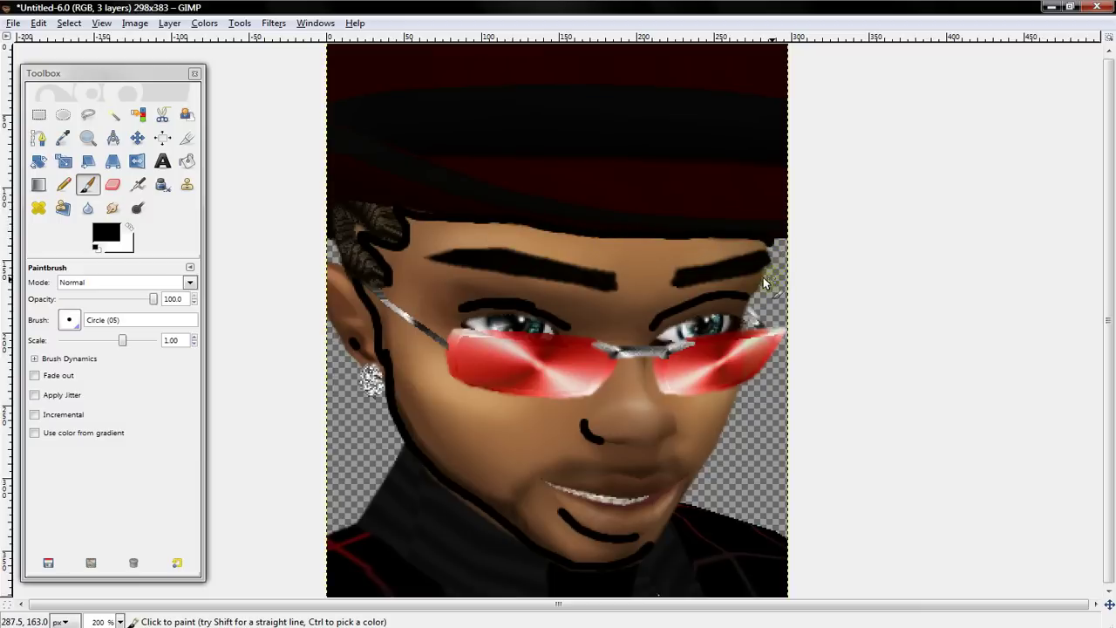
{"action": "mouse_move", "coordinate": [733, 395]}
{"action": "left_mouse_down"}
{"action": "mouse_move", "coordinate": [698, 482]}
{"action": "mouse_move", "coordinate": [643, 553]}
{"action": "left_mouse_up"}
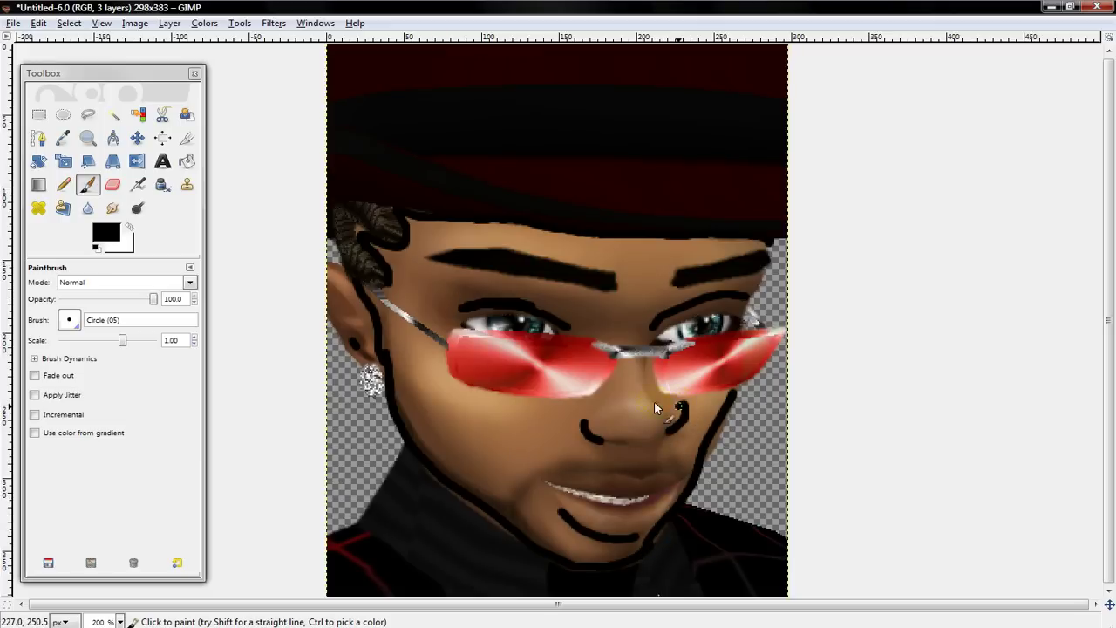
- Apply a Gaussian blur with a 24 px radius to the black shadow strokes and check the portrait at 100 %
{"action": "left_click", "coordinate": [274, 23]}
{"action": "mouse_move", "coordinate": [312, 109]}
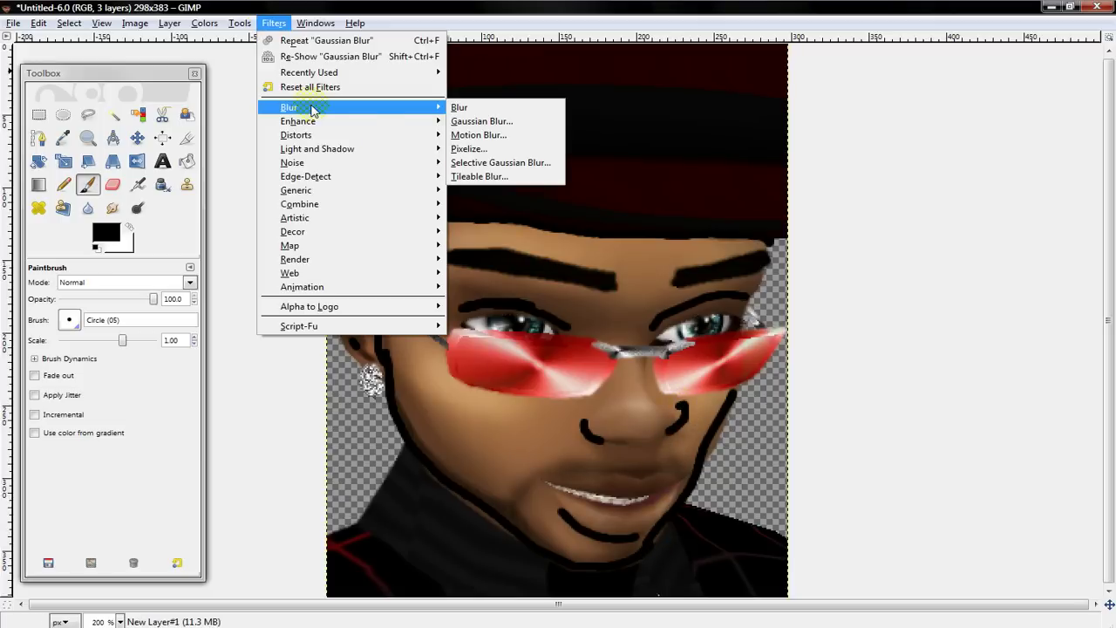
{"action": "left_click", "coordinate": [482, 121]}
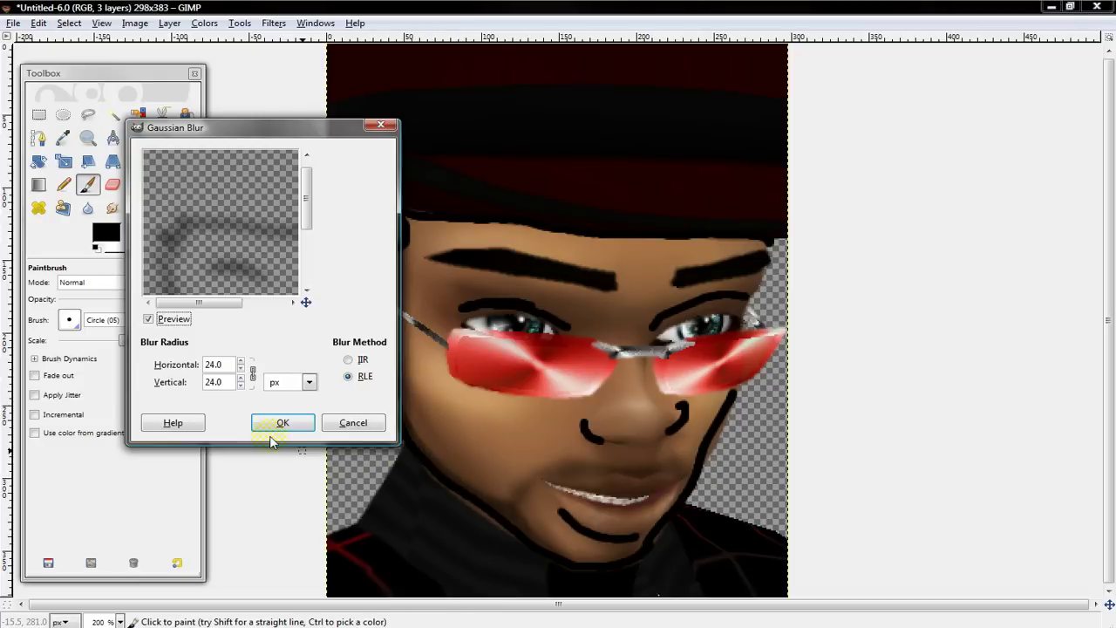
{"action": "left_click", "coordinate": [274, 428]}
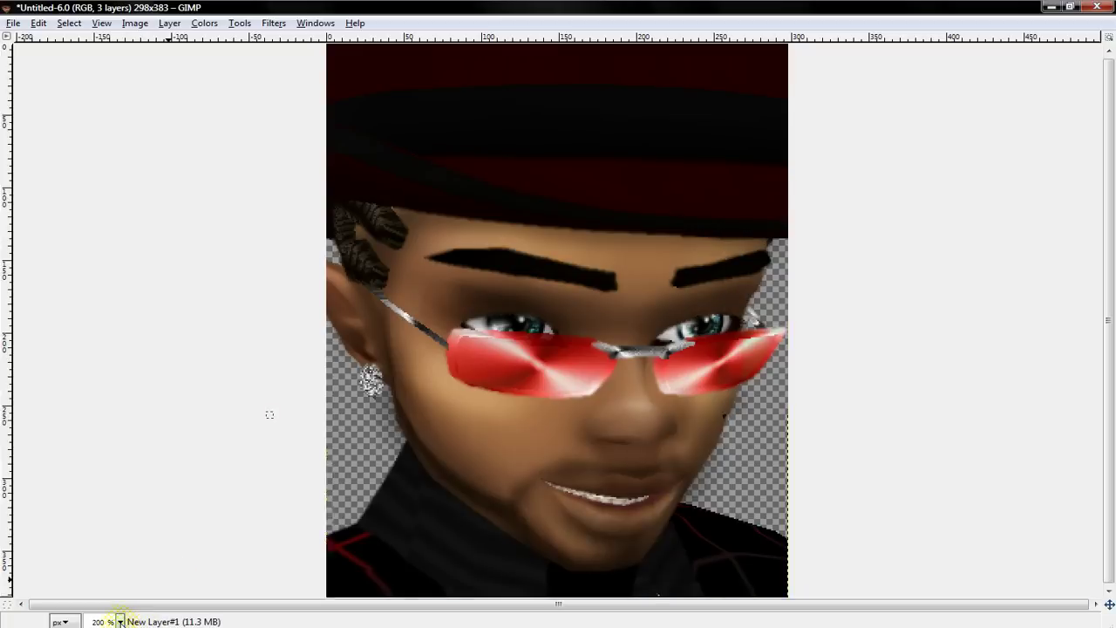
{"action": "left_click", "coordinate": [120, 621]}
{"action": "left_click", "coordinate": [98, 535]}
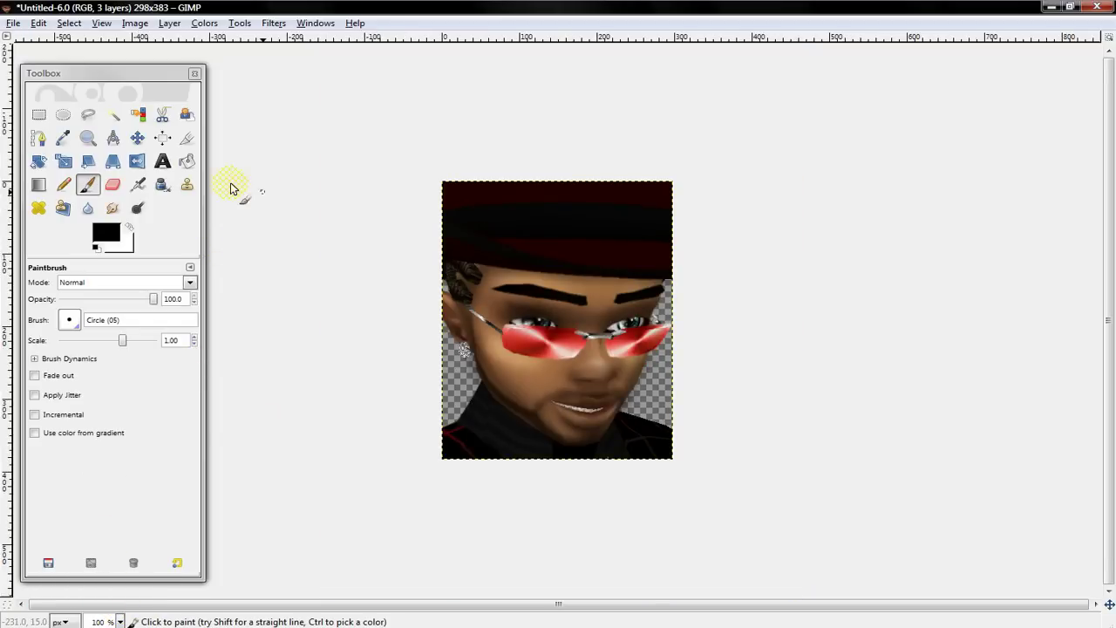
- Move the Layers dialog off the face, set the shadow layer's mode to Overlay and reduce its opacity
{"action": "left_click", "coordinate": [312, 23]}
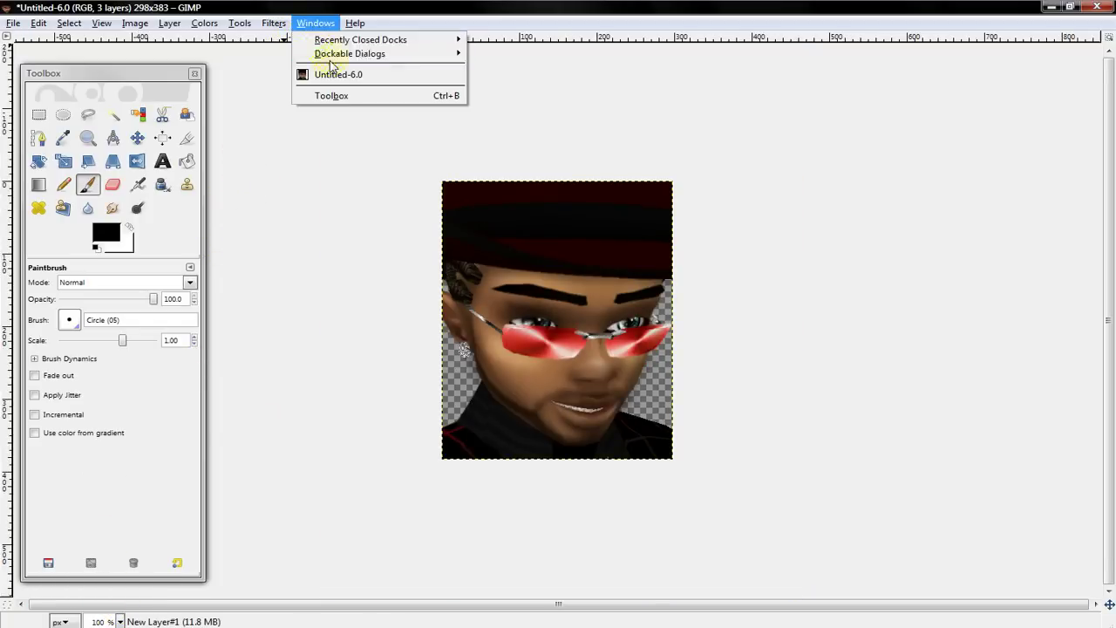
{"action": "mouse_move", "coordinate": [330, 61]}
{"action": "left_click", "coordinate": [524, 95]}
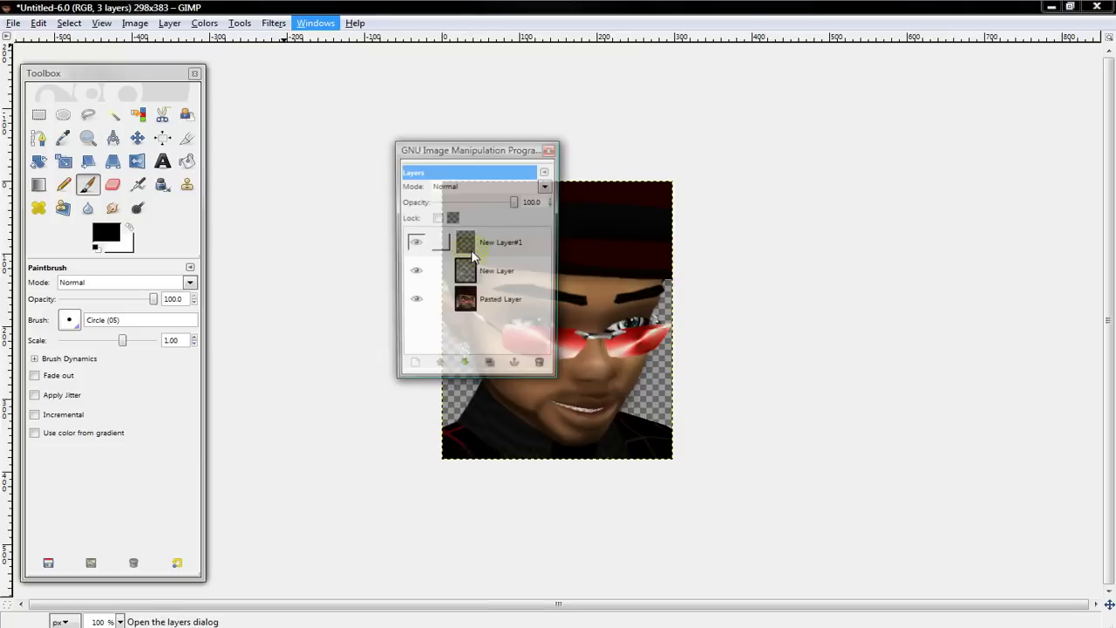
{"action": "left_click_drag", "start_coordinate": [432, 151], "coordinate": [338, 175]}
{"action": "left_click", "coordinate": [353, 206]}
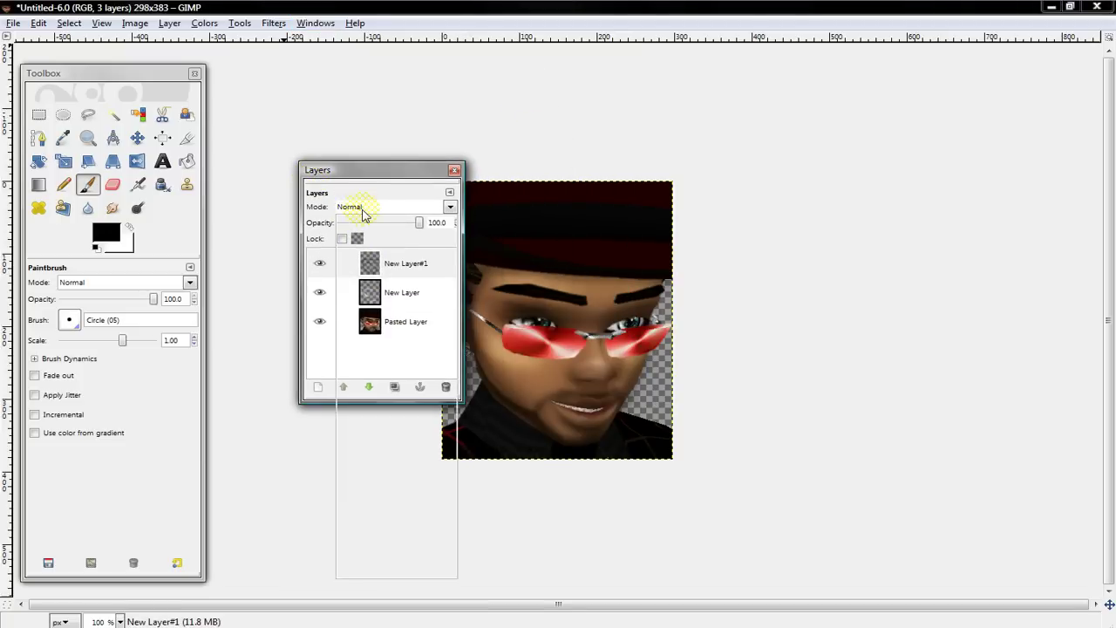
{"action": "left_click", "coordinate": [381, 322]}
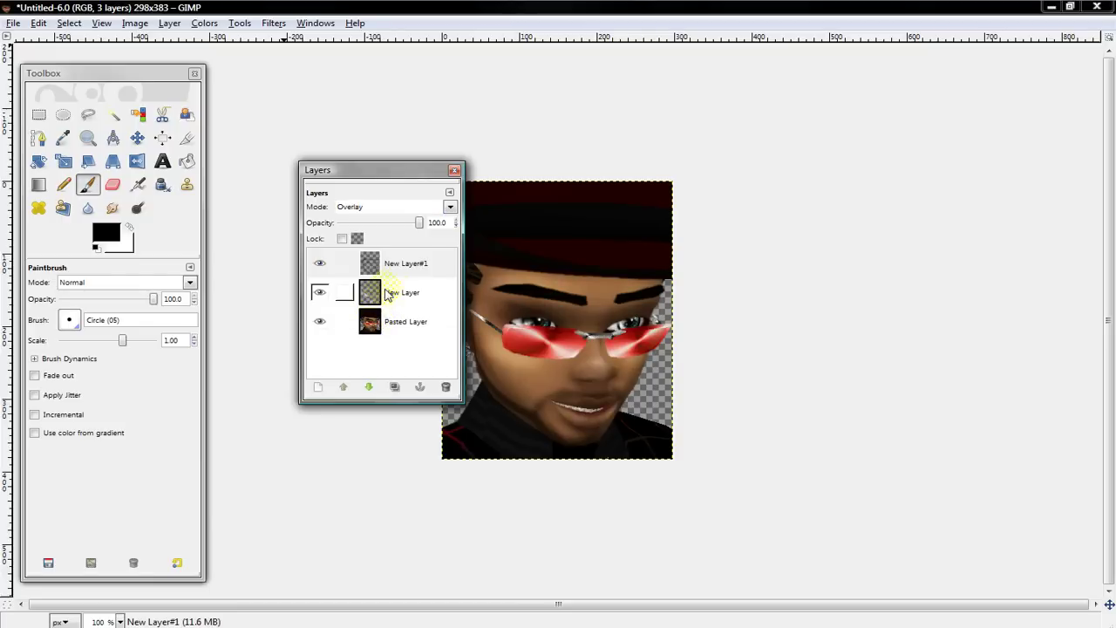
{"action": "left_click", "coordinate": [384, 210]}
{"action": "left_click", "coordinate": [384, 225]}
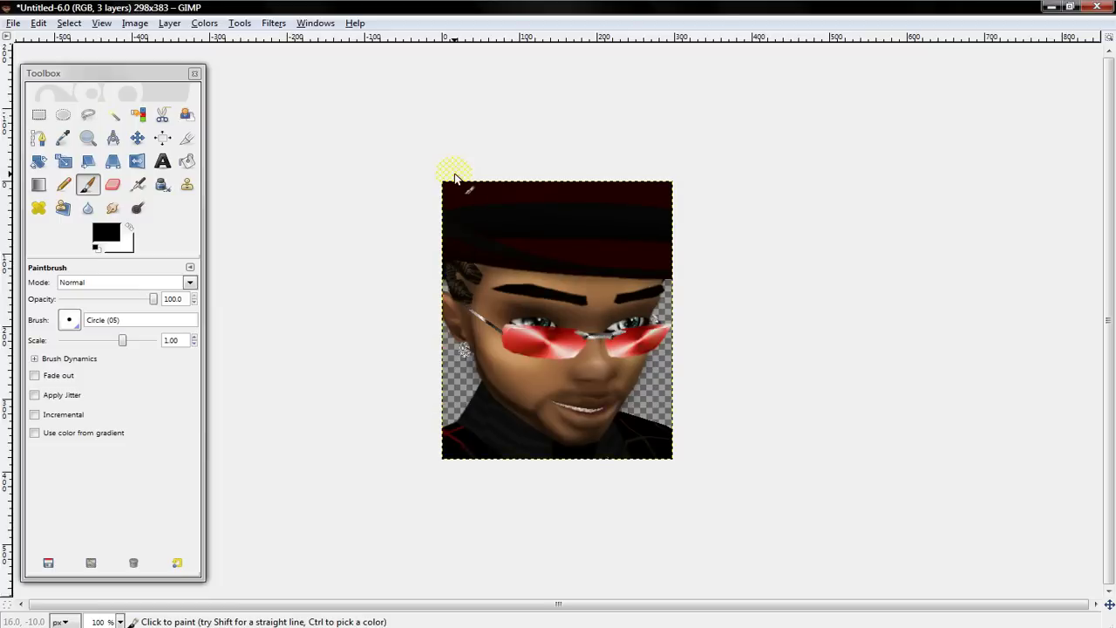
{"action": "left_click", "coordinate": [453, 170]}
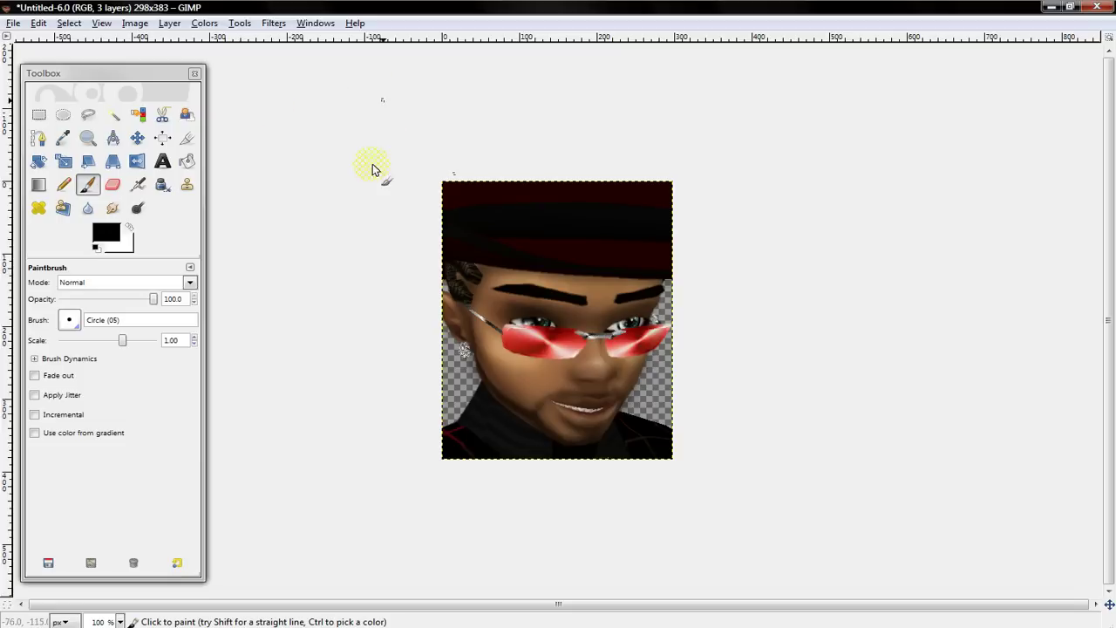
- Open the image's undo history
{"action": "left_click", "coordinate": [13, 22]}
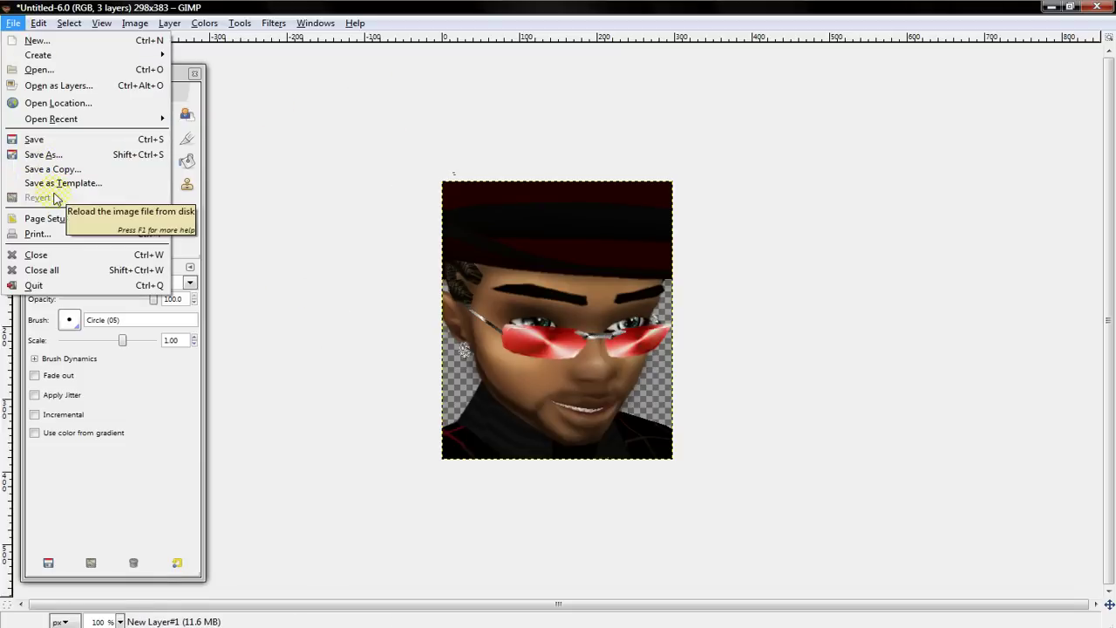
{"action": "left_click", "coordinate": [37, 23]}
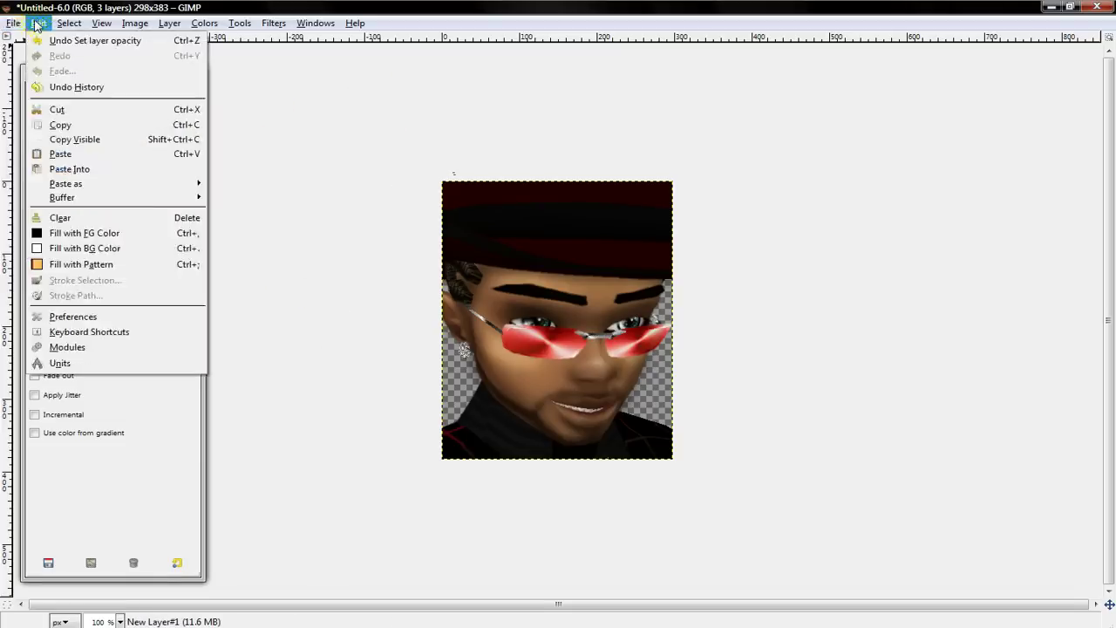
{"action": "left_click", "coordinate": [38, 24]}
{"action": "left_click", "coordinate": [39, 24]}
{"action": "mouse_move", "coordinate": [15, 26]}
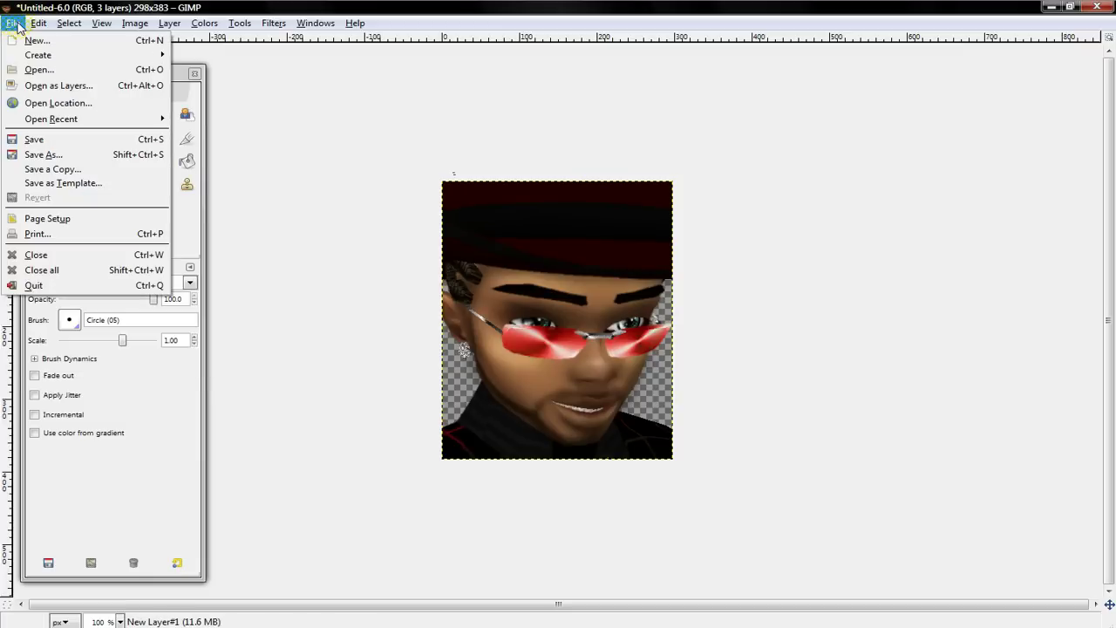
{"action": "left_click", "coordinate": [16, 25]}
{"action": "left_click", "coordinate": [38, 23]}
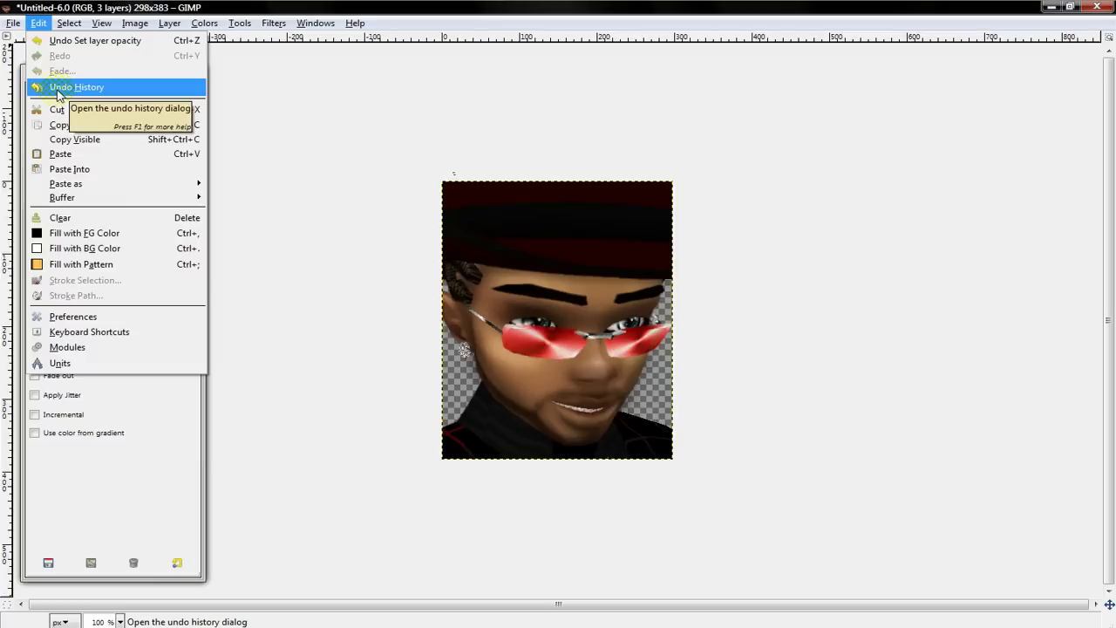
{"action": "left_click", "coordinate": [58, 91]}
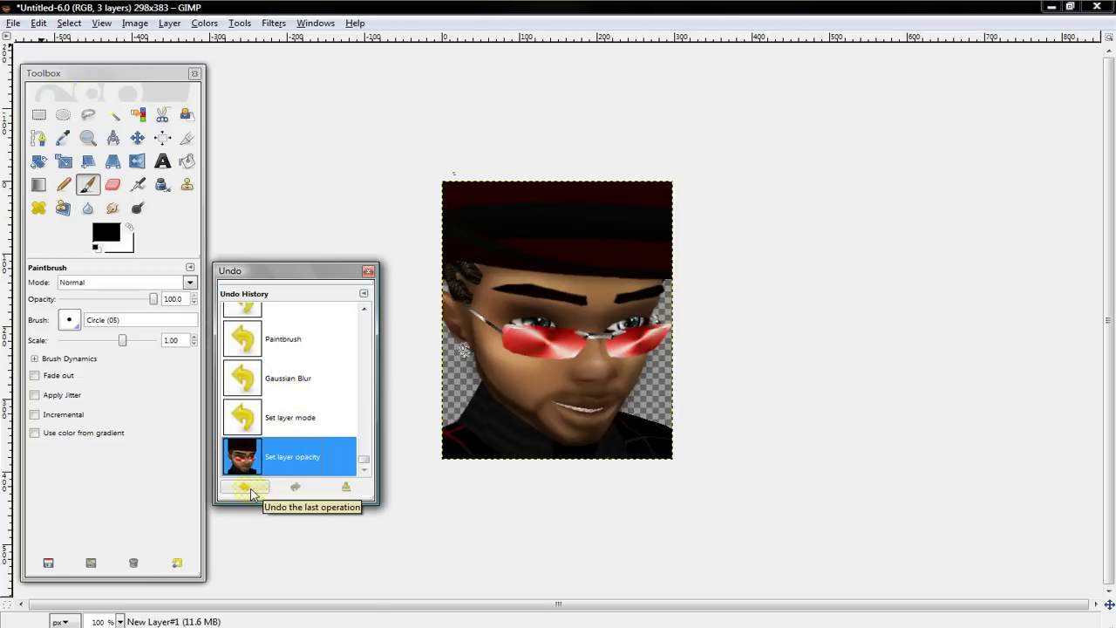
- Undo the shadow layer, highlight layer, edge smoothing and background cut one operation at a time, back to the first color selection
{"action": "left_click", "coordinate": [245, 488]}
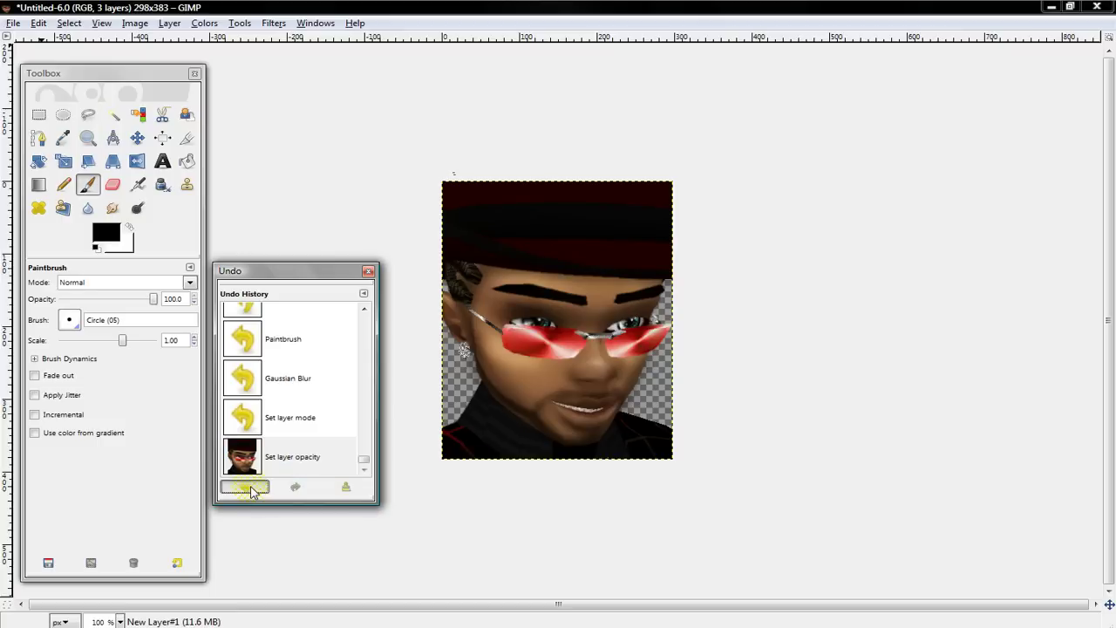
{"action": "left_click", "coordinate": [245, 487]}
{"action": "left_click", "coordinate": [245, 487]}
{"action": "left_click", "coordinate": [245, 487]}
{"action": "left_click", "coordinate": [247, 487]}
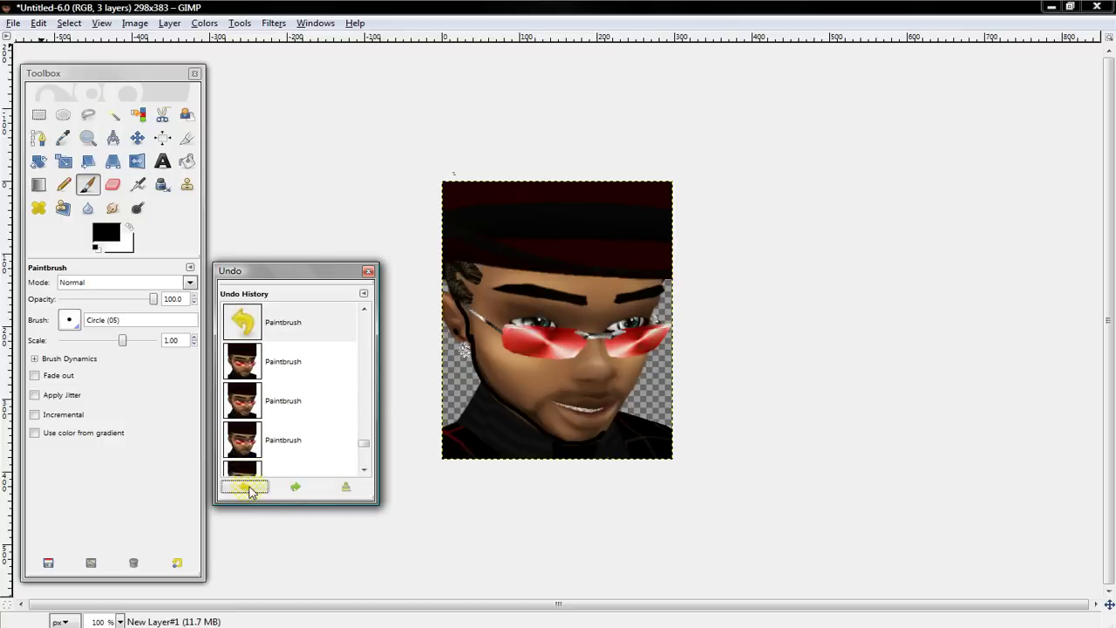
{"action": "left_click", "coordinate": [248, 487]}
{"action": "left_click", "coordinate": [247, 488]}
{"action": "left_click", "coordinate": [248, 488]}
{"action": "left_click", "coordinate": [248, 487]}
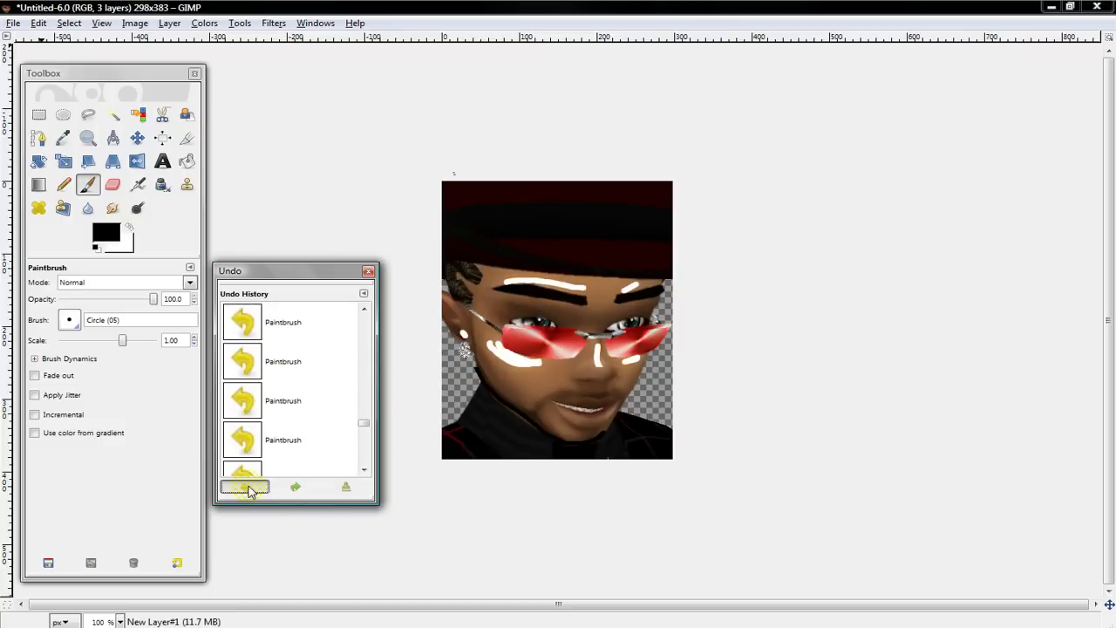
{"action": "left_click", "coordinate": [247, 488]}
{"action": "left_click", "coordinate": [248, 488]}
{"action": "left_click", "coordinate": [248, 488]}
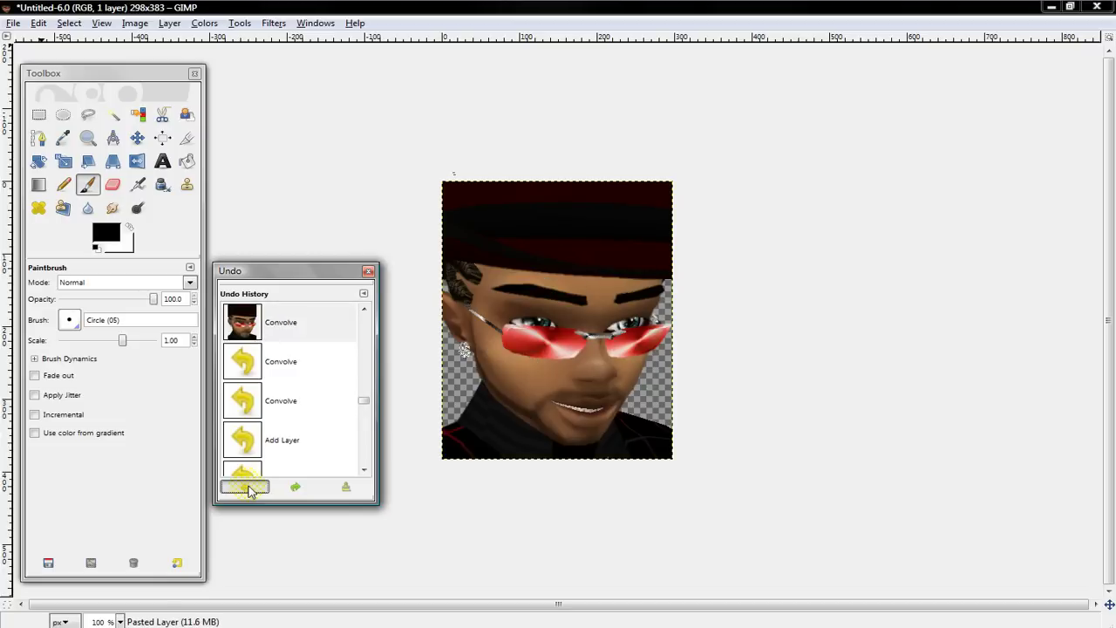
{"action": "left_click", "coordinate": [247, 487]}
{"action": "left_click", "coordinate": [247, 488]}
{"action": "left_click", "coordinate": [247, 488]}
{"action": "left_click", "coordinate": [248, 488]}
{"action": "left_click", "coordinate": [247, 487]}
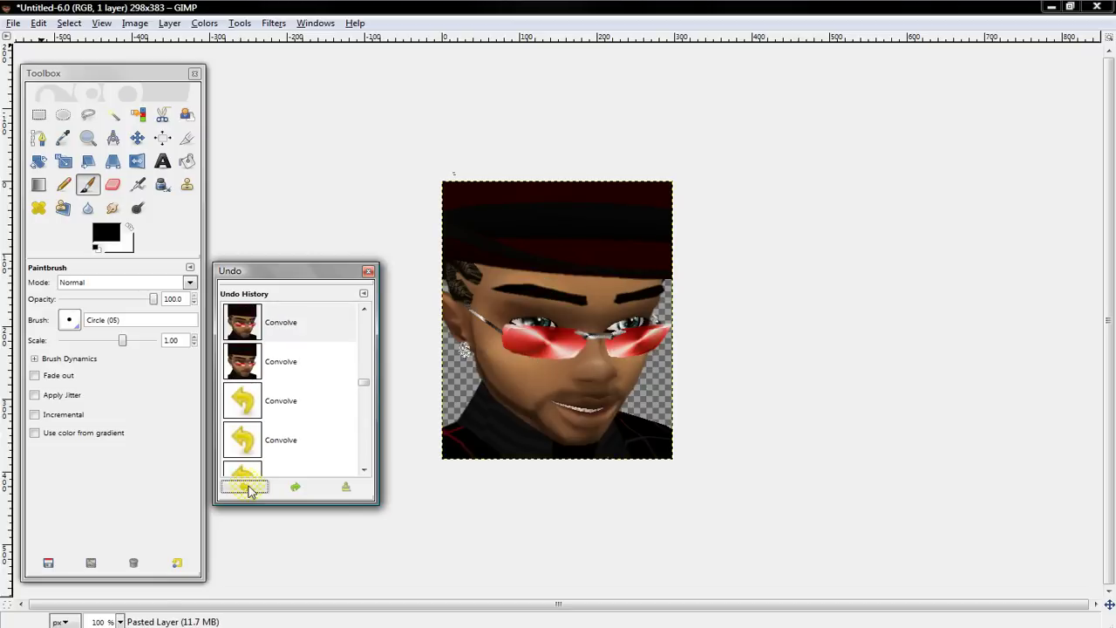
{"action": "left_click", "coordinate": [248, 488]}
{"action": "left_click", "coordinate": [248, 487]}
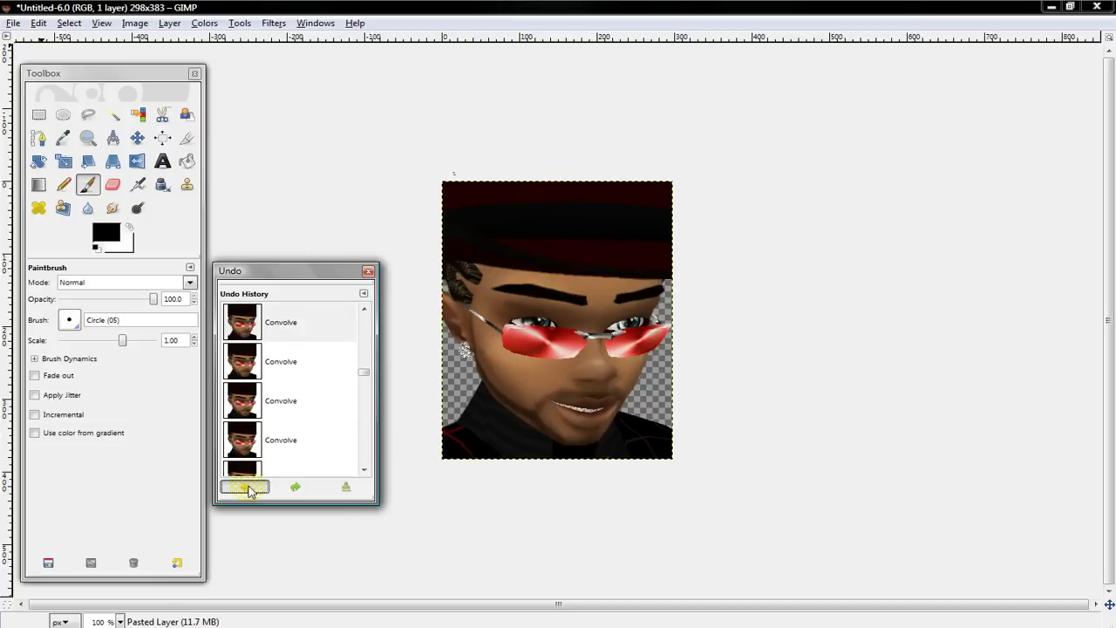
{"action": "left_click", "coordinate": [248, 488]}
{"action": "left_click", "coordinate": [248, 487]}
{"action": "left_click", "coordinate": [248, 487]}
{"action": "left_click", "coordinate": [247, 487]}
{"action": "left_click", "coordinate": [247, 488]}
{"action": "left_click", "coordinate": [248, 487]}
{"action": "left_click", "coordinate": [248, 488]}
{"action": "left_click", "coordinate": [247, 488]}
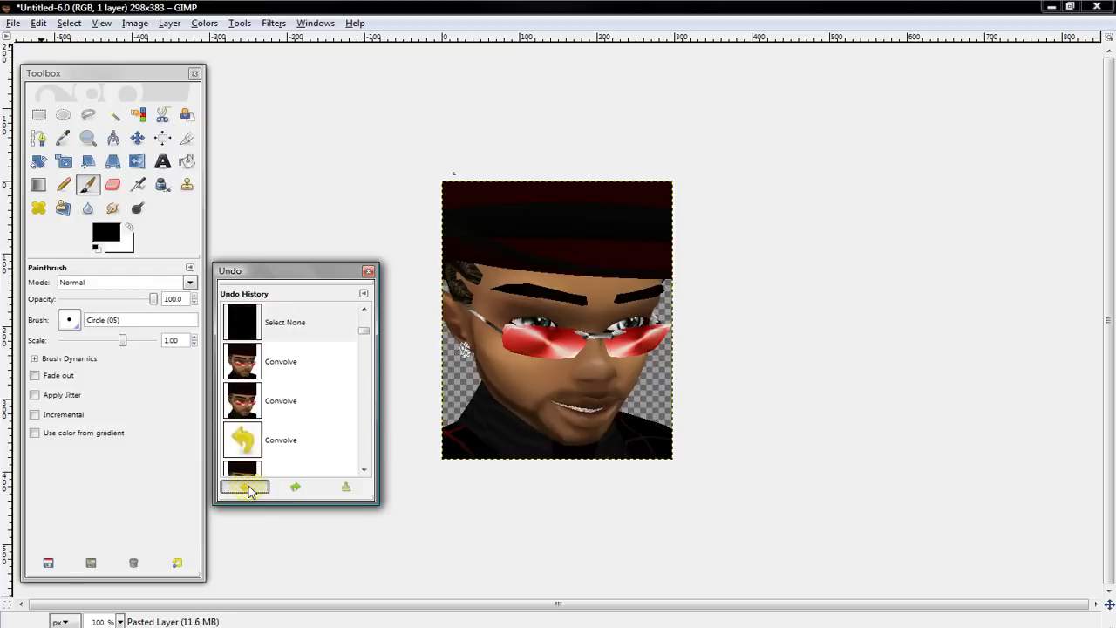
{"action": "left_click", "coordinate": [248, 488]}
{"action": "left_click", "coordinate": [247, 487]}
{"action": "left_click", "coordinate": [248, 487]}
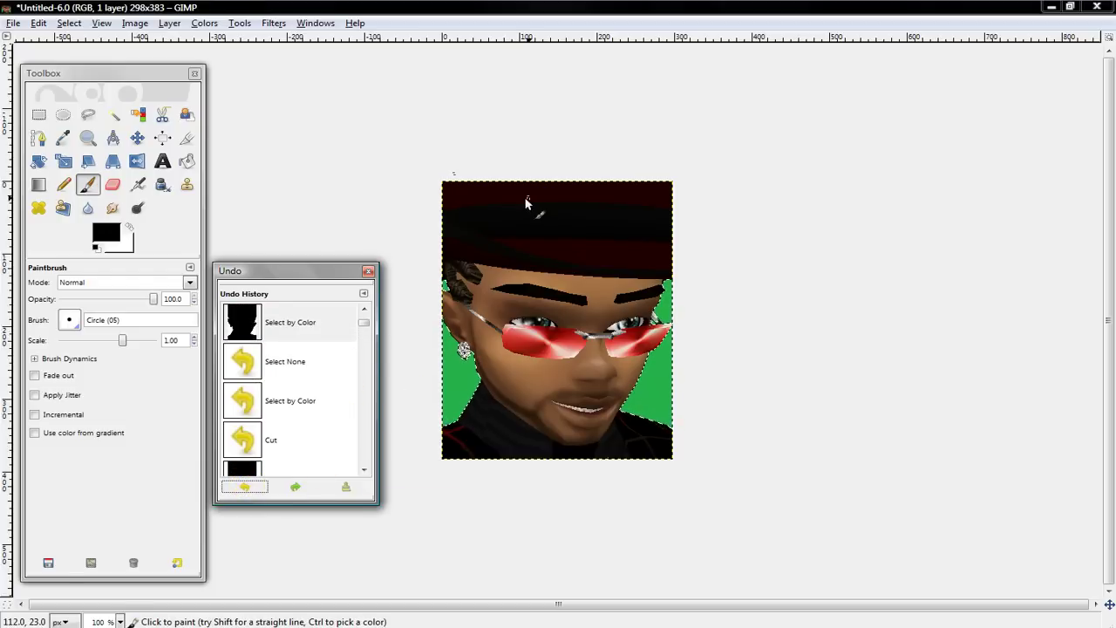
- Clear the selection, then return to the Select by Color state in the undo history and close the dialog
{"action": "left_click", "coordinate": [68, 24]}
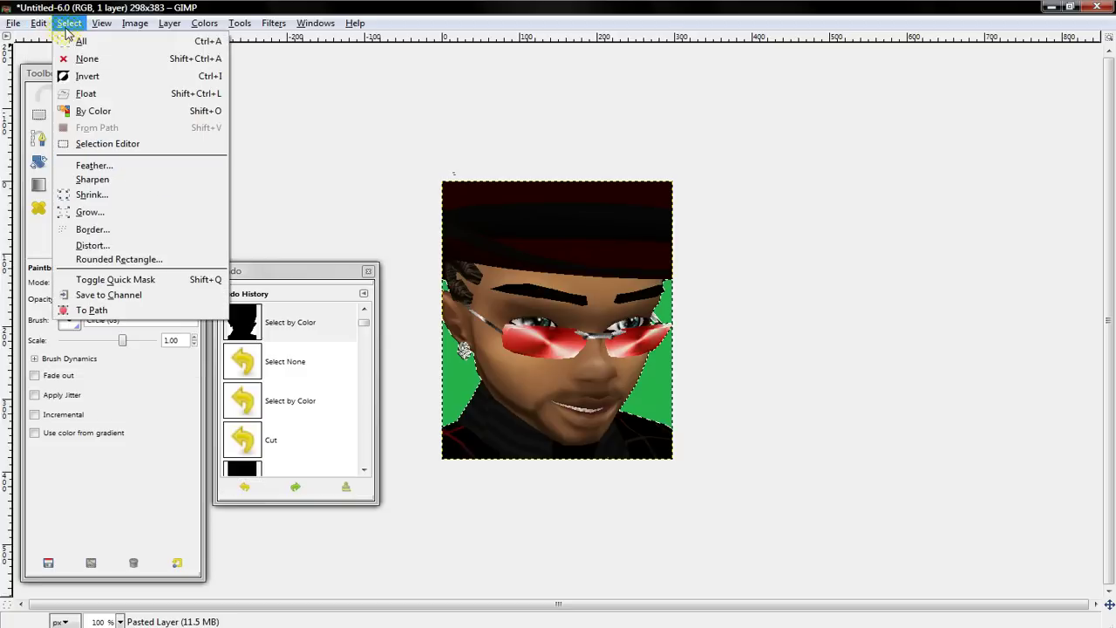
{"action": "left_click", "coordinate": [85, 59]}
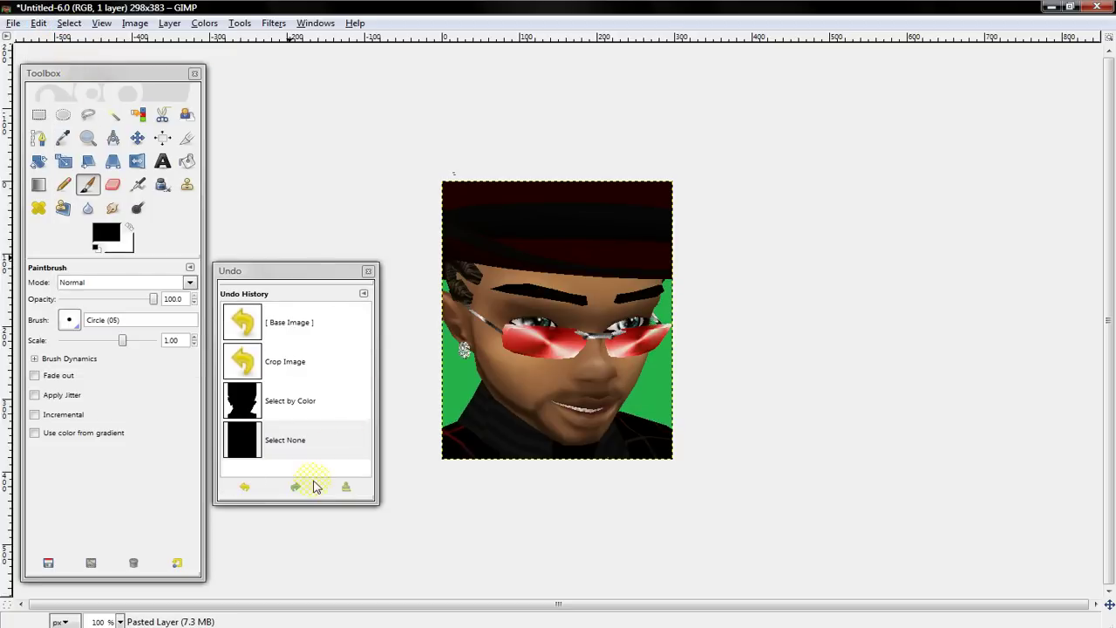
{"action": "left_click", "coordinate": [288, 406]}
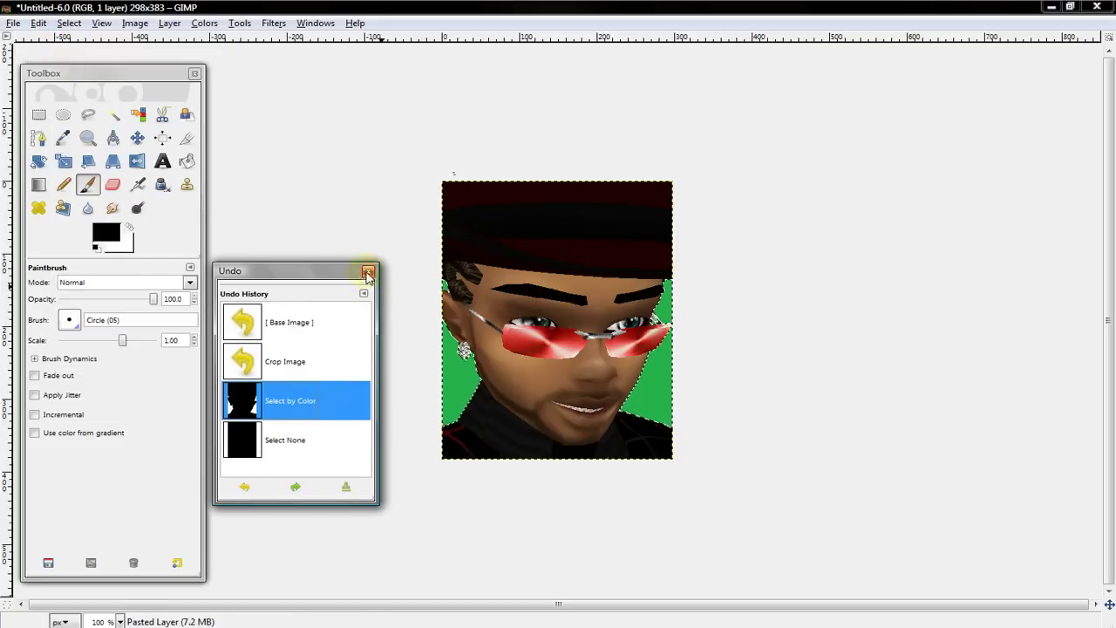
{"action": "left_click", "coordinate": [368, 273]}
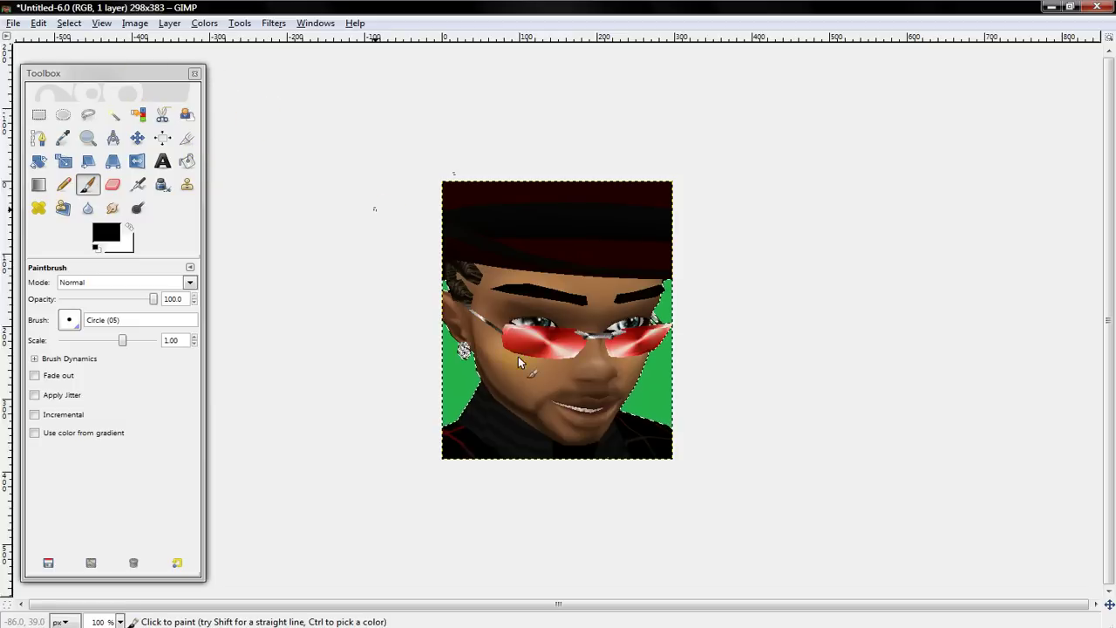
{"action": "left_click", "coordinate": [445, 493]}
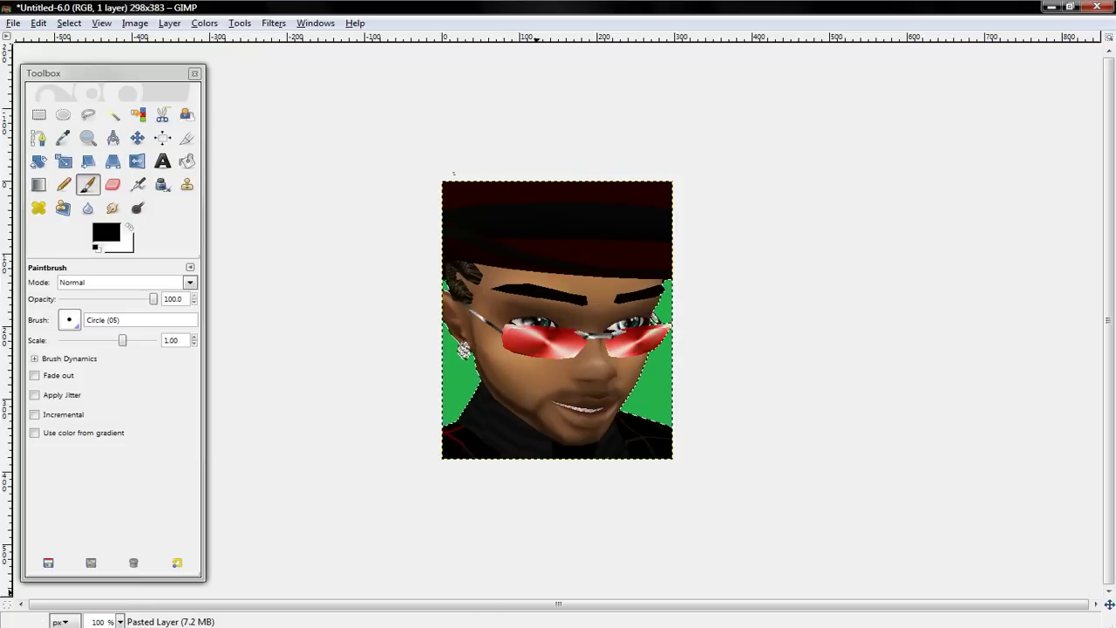
{"action": "right_click", "coordinate": [1005, 534]}
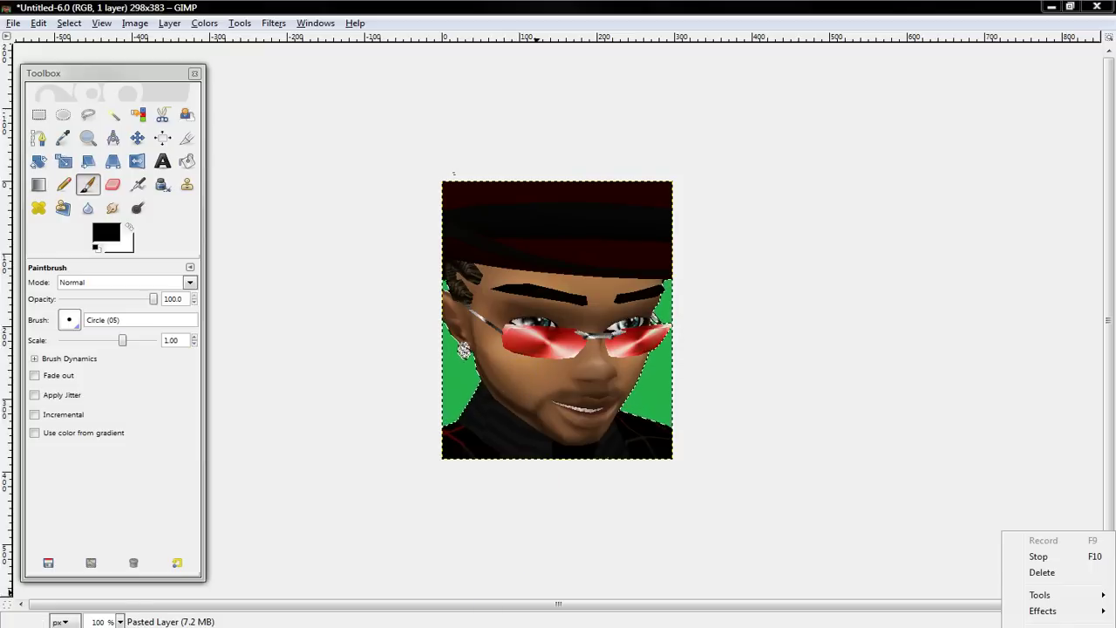